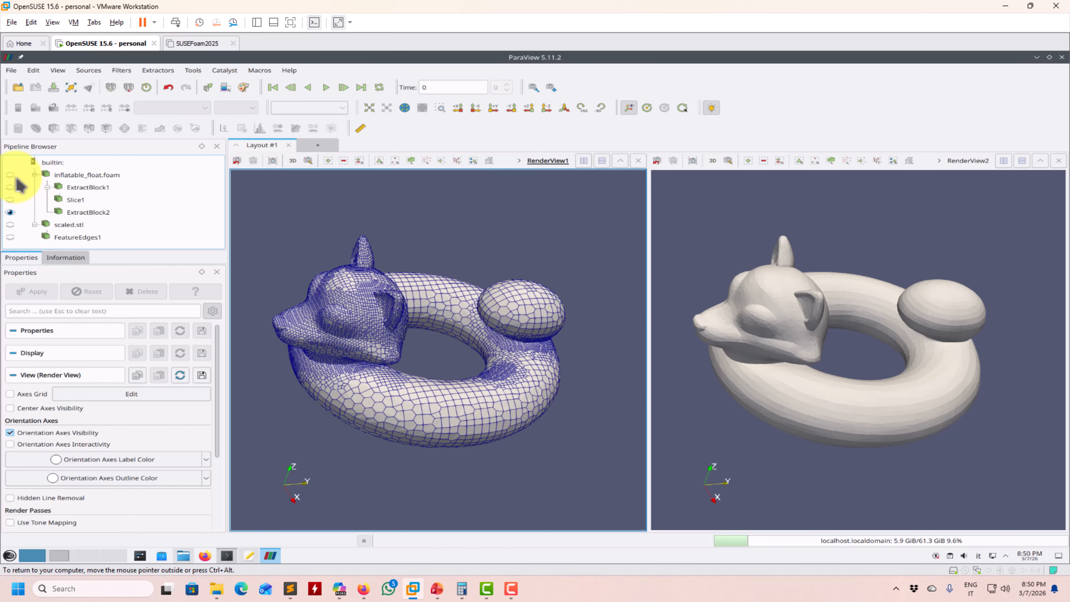
# Show Slice1 together with ExtractBlock2 and hide the slice's plane widget
pyautogui.scroll(-6, 477, 390)
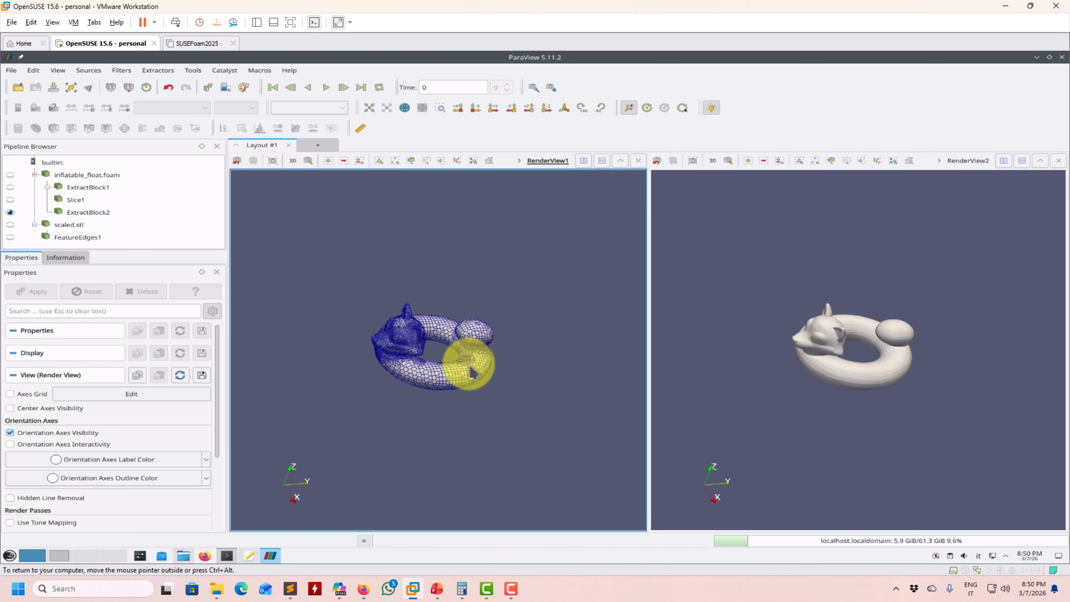
pyautogui.click(10, 200)
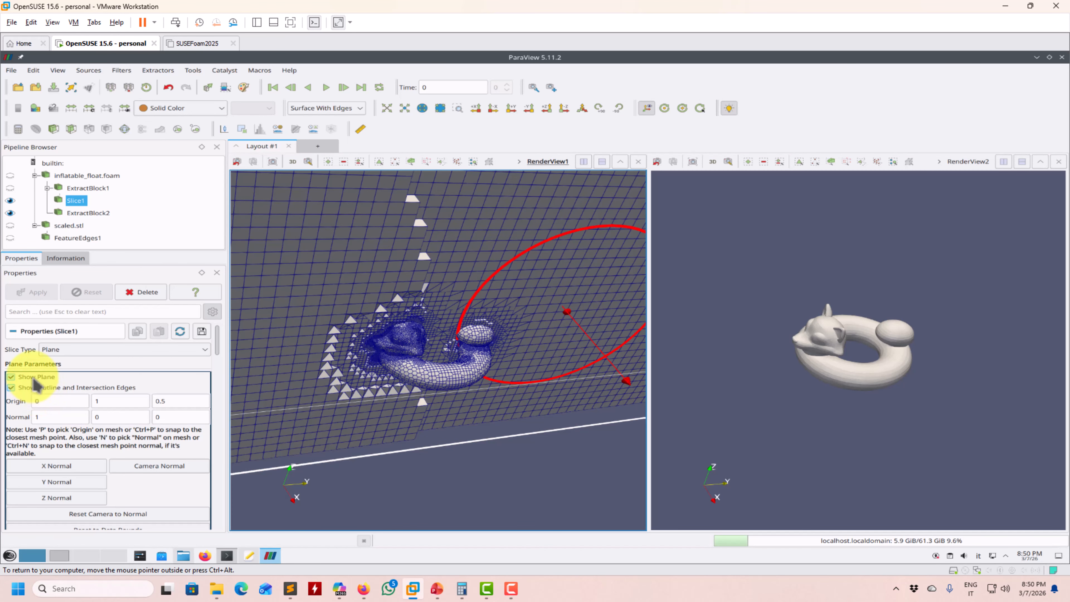
pyautogui.click(33, 378)
pyautogui.moveTo(478, 473); pyautogui.dragTo(486, 314)
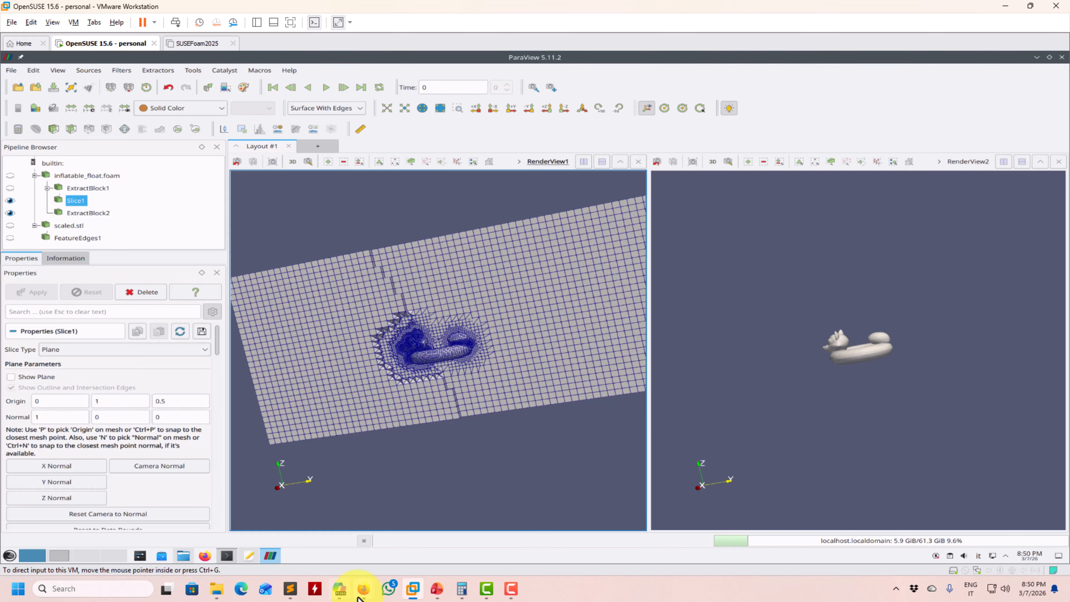
# Switch to the Onshape scaled model and view the domain from the right
pyautogui.moveTo(362, 590)
pyautogui.click(475, 548)
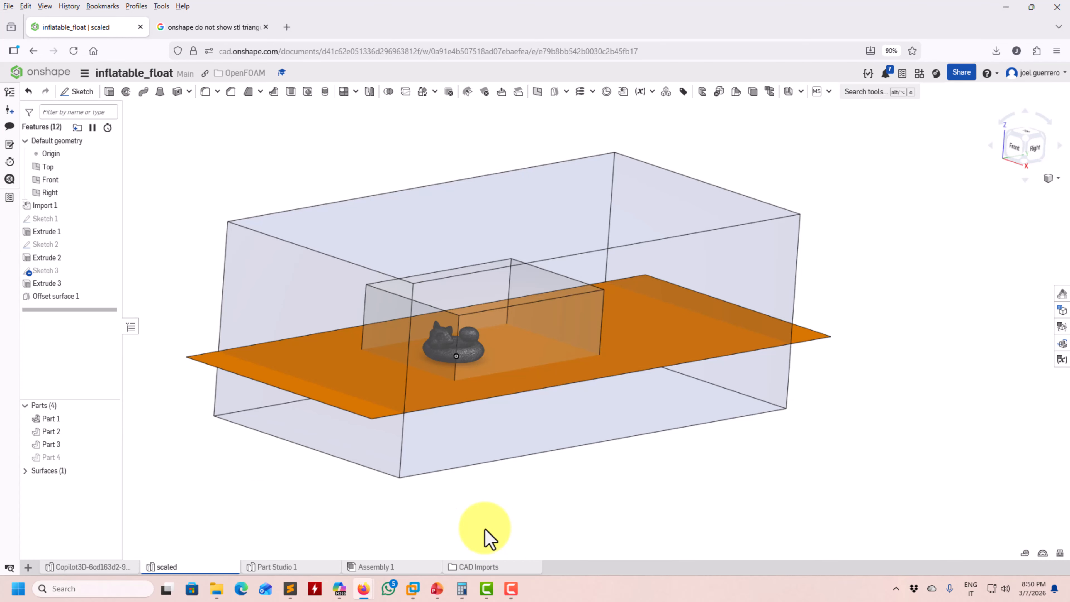
pyautogui.click(1039, 160)
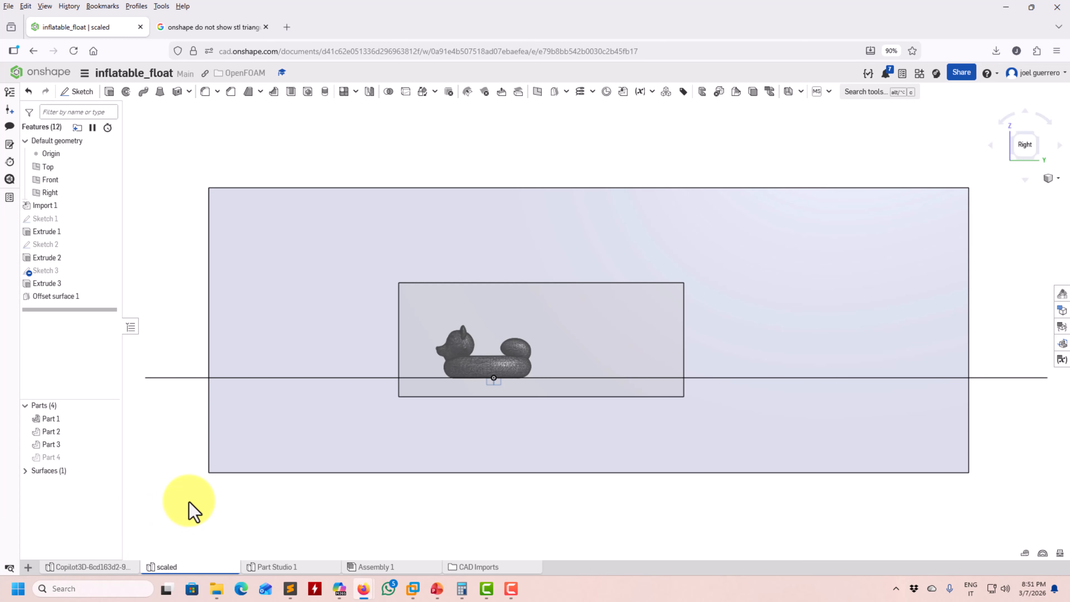
pyautogui.scroll(-2, 189, 510)
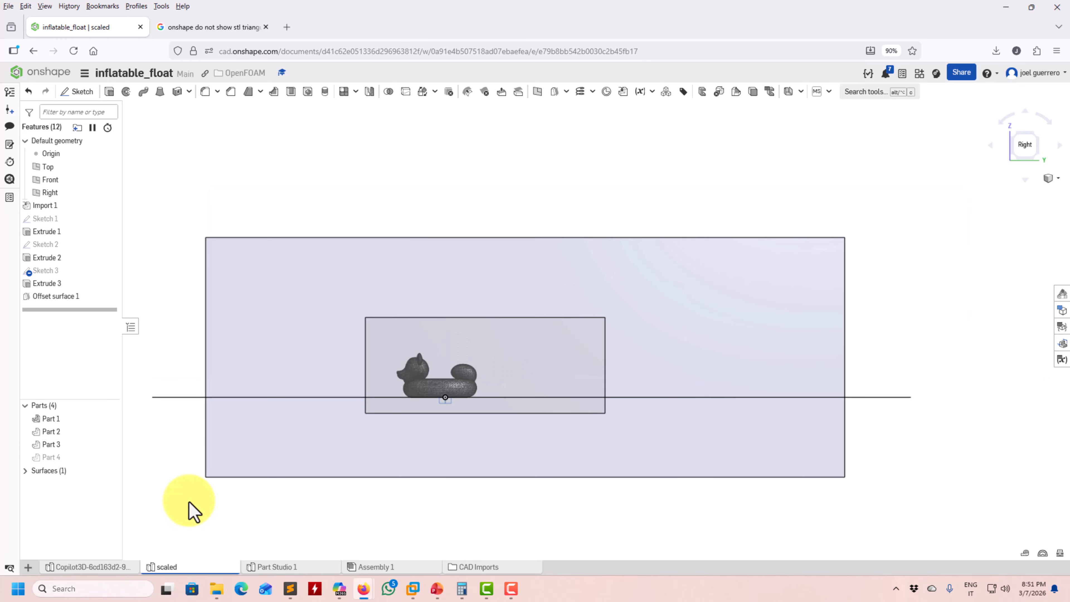
# Import the Copilot3D STL file from the Downloads folder into the Onshape document with units set to Meter
pyautogui.click(28, 568)
pyautogui.click(58, 557)
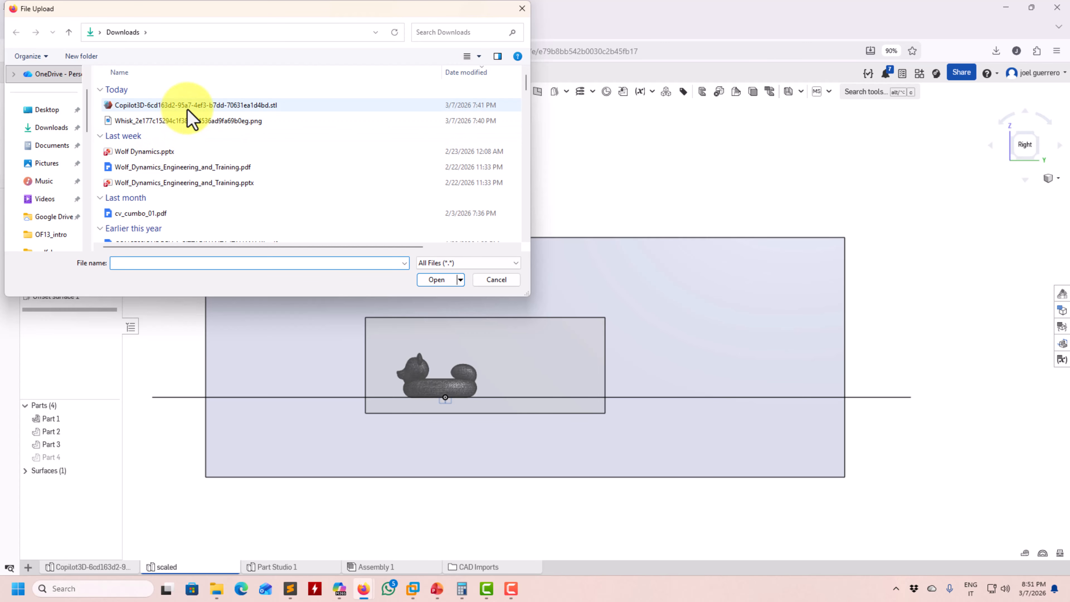
pyautogui.click(188, 108)
pyautogui.doubleClick(187, 106)
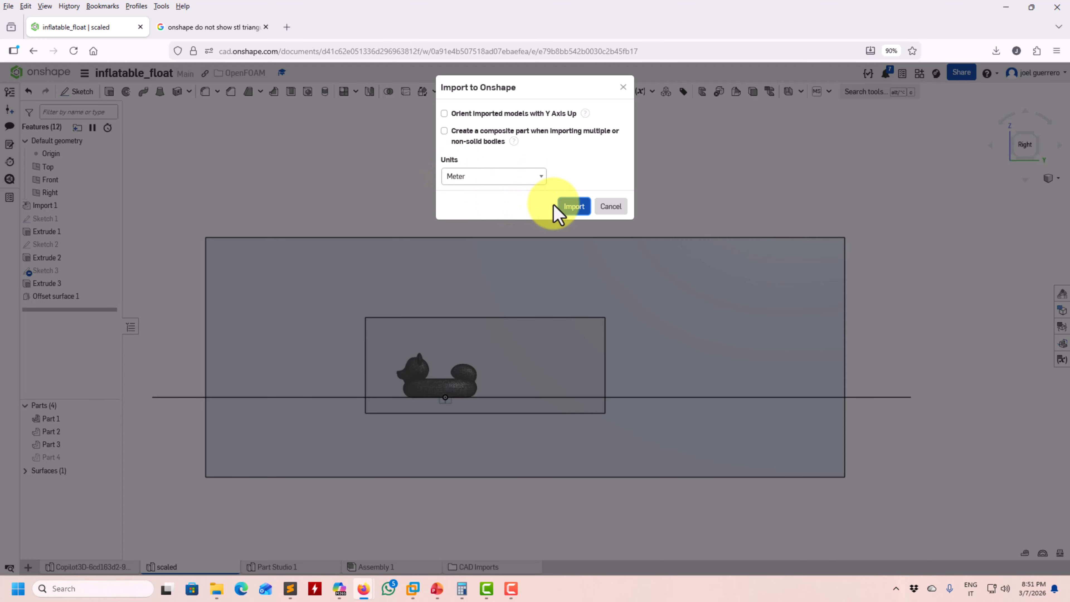
pyautogui.click(574, 206)
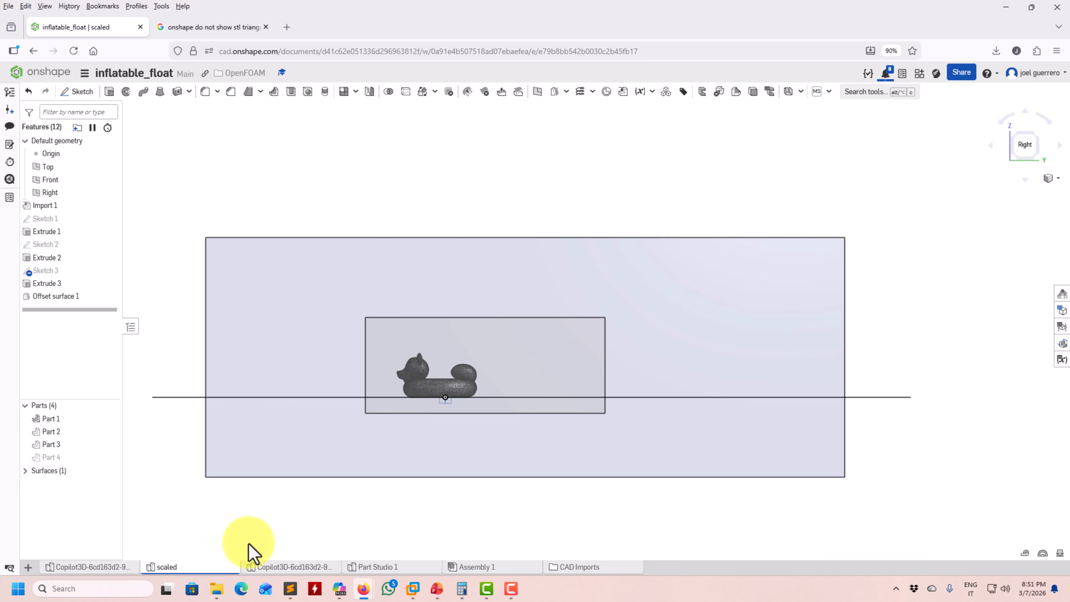
# Open the newly imported Copilot3D part studio and examine the float mesh from the side
pyautogui.click(276, 569)
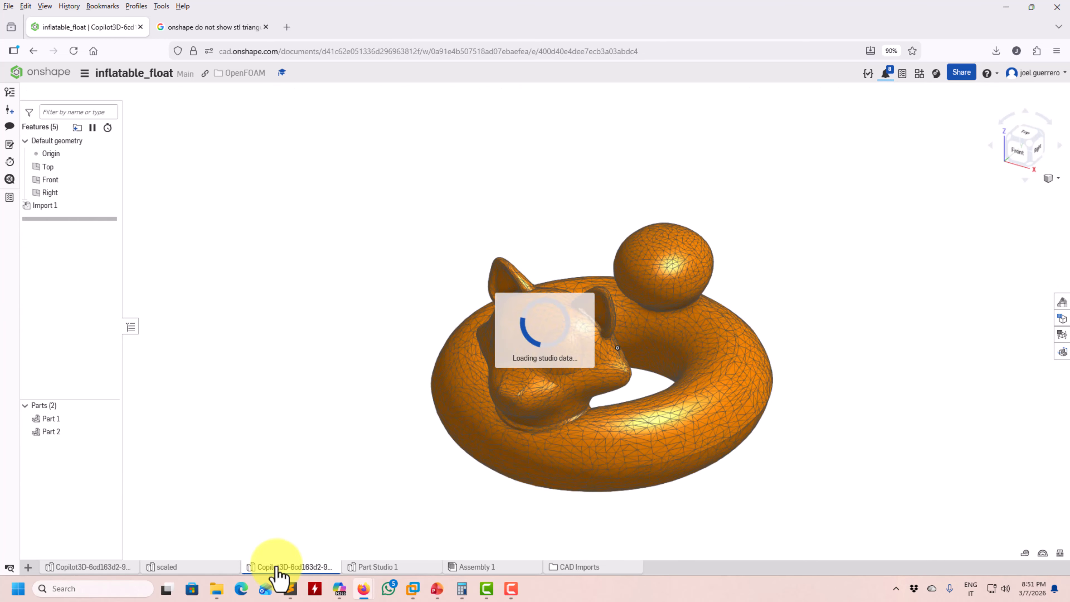
pyautogui.hotkey('shift', '4')
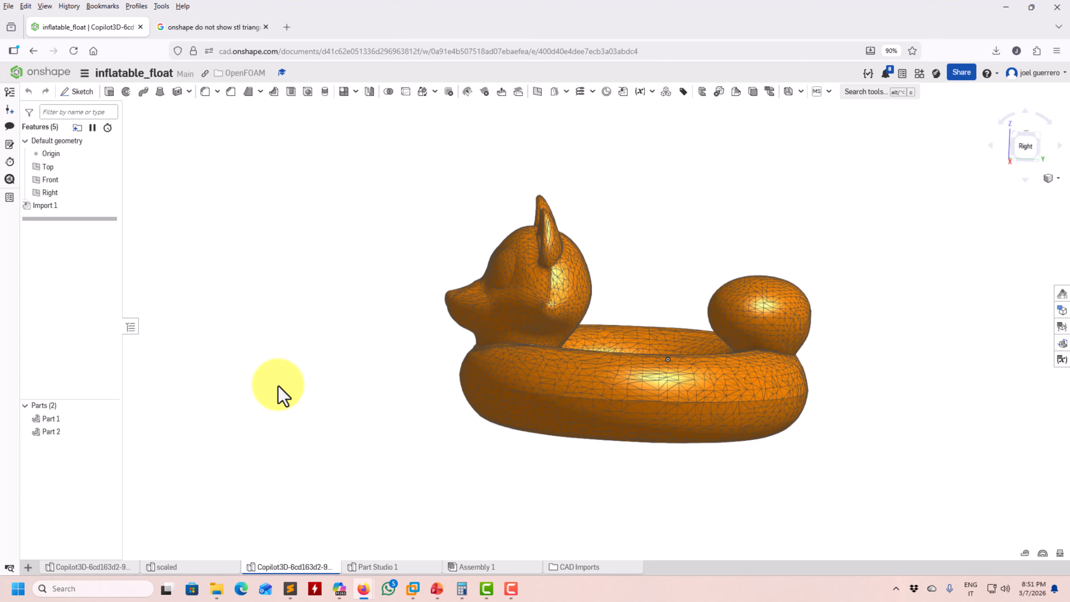
pyautogui.scroll(-3, 323, 396)
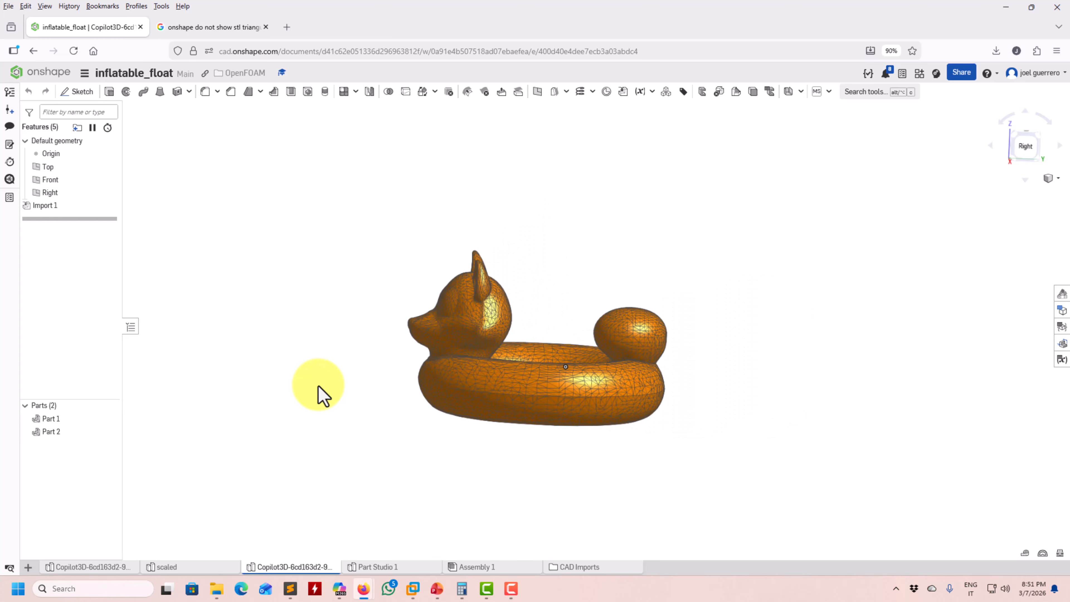
# Delete the newly imported Copilot3D part studio from the document
pyautogui.click(370, 567)
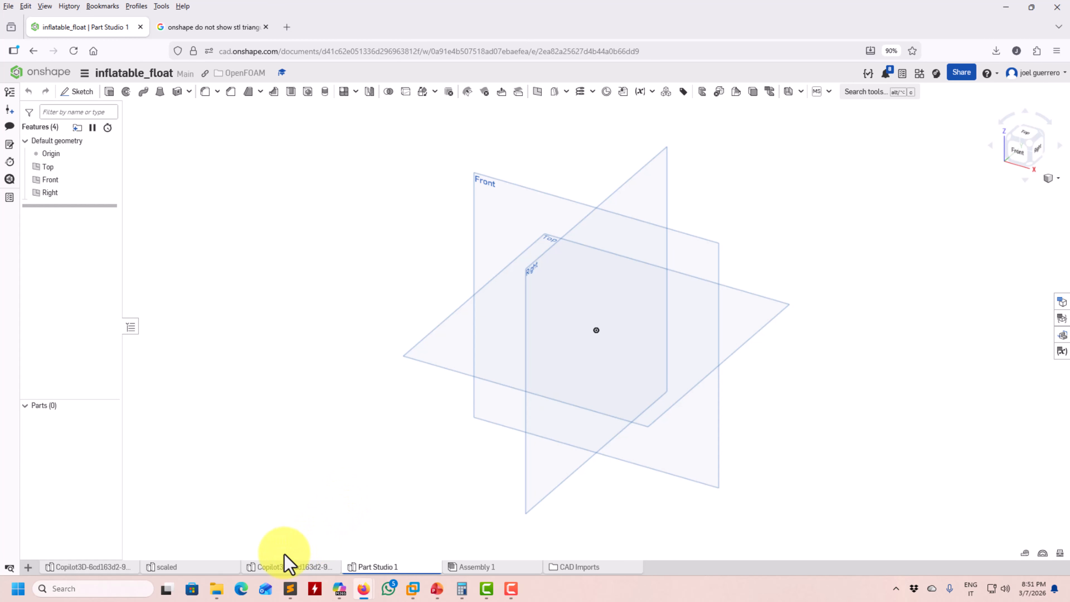
pyautogui.click(190, 566)
pyautogui.click(288, 568)
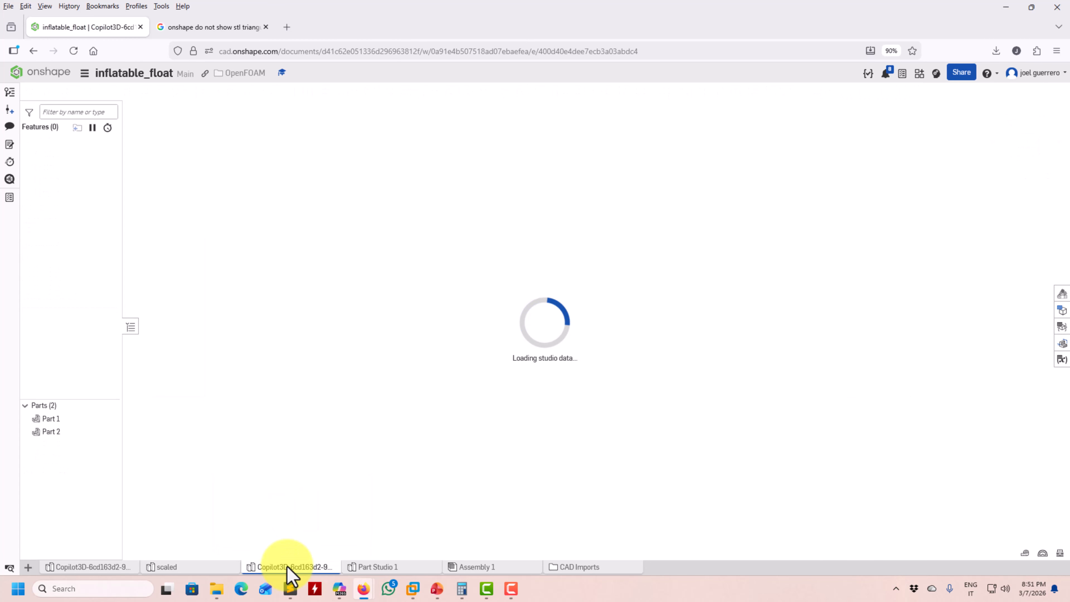
pyautogui.rightClick(287, 569)
pyautogui.click(295, 443)
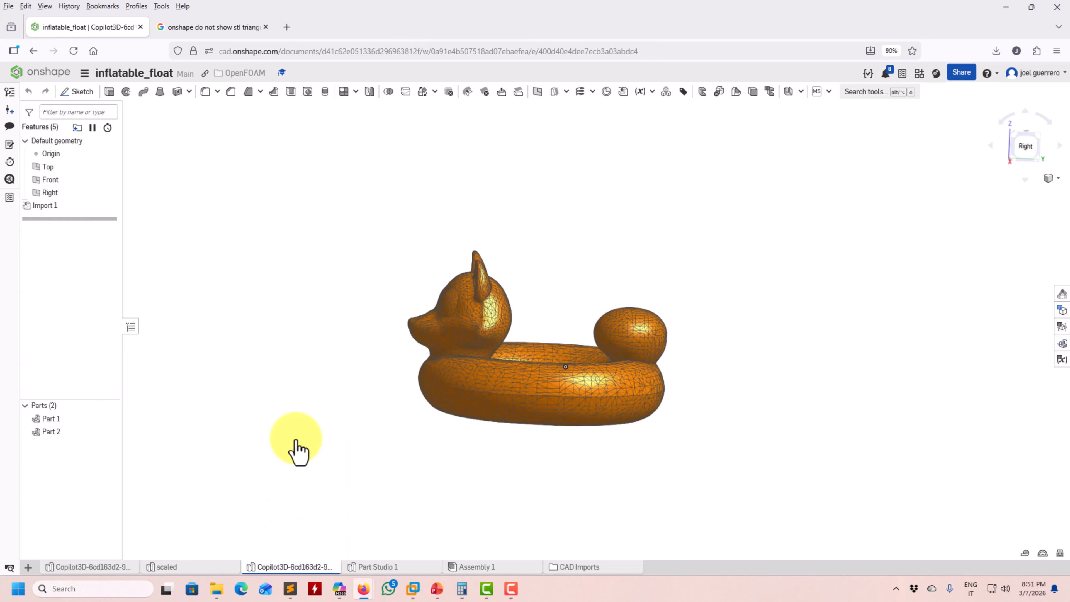
# Delete the last Copilot3D STL file from the CAD Imports folder and return to the document's top level
pyautogui.click(466, 568)
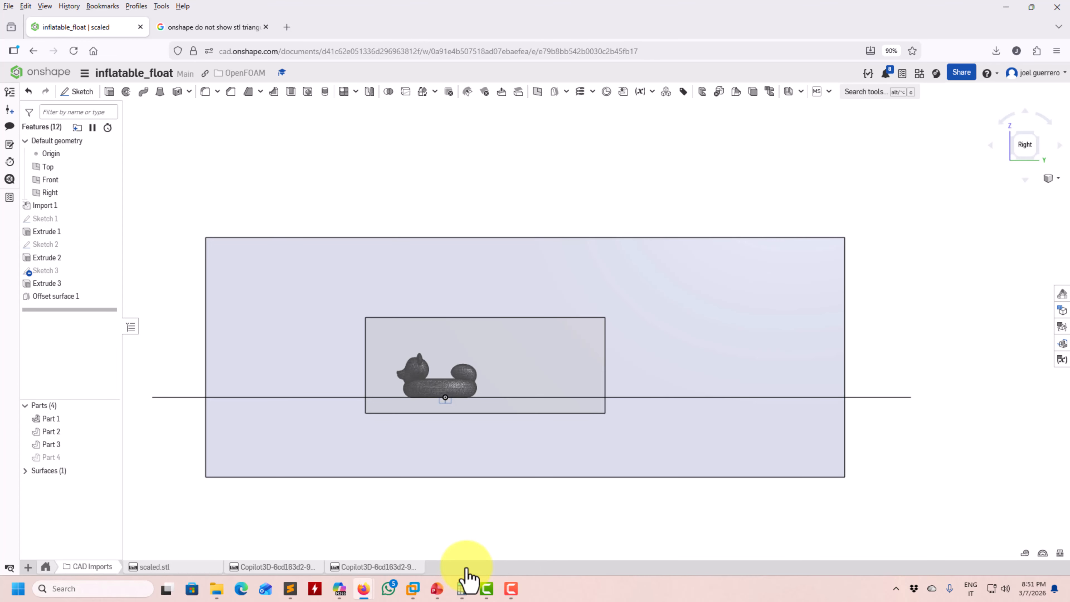
pyautogui.rightClick(380, 567)
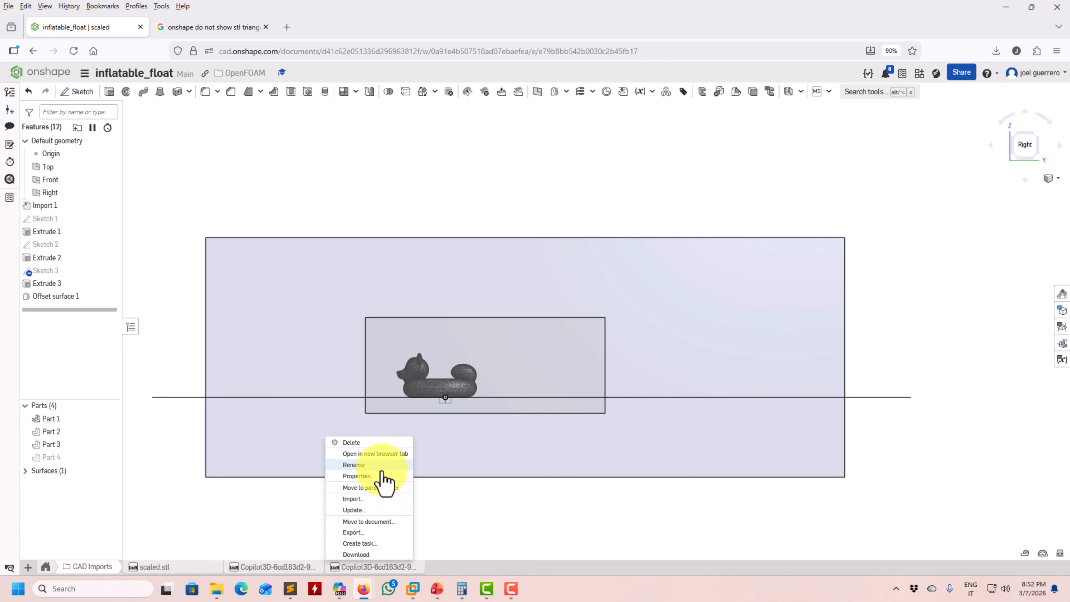
pyautogui.click(382, 443)
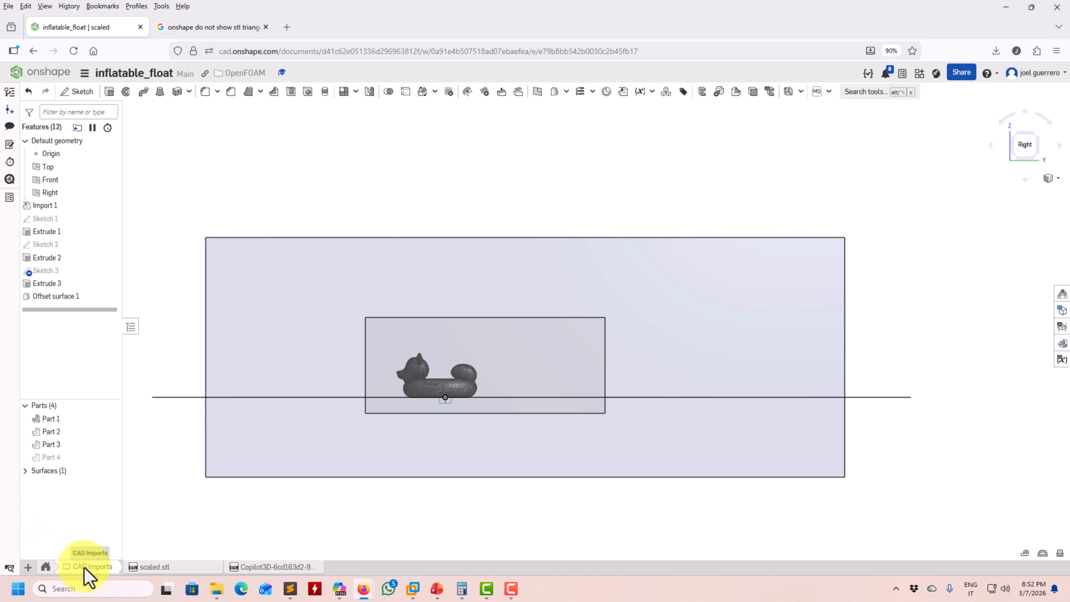
pyautogui.click(46, 567)
# Switch to the VMware virtual machine and display blockMeshDict in the text editor
pyautogui.moveTo(272, 534); pyautogui.dragTo(328, 524, button='middle')
pyautogui.moveTo(329, 532); pyautogui.dragTo(471, 530, button='right')
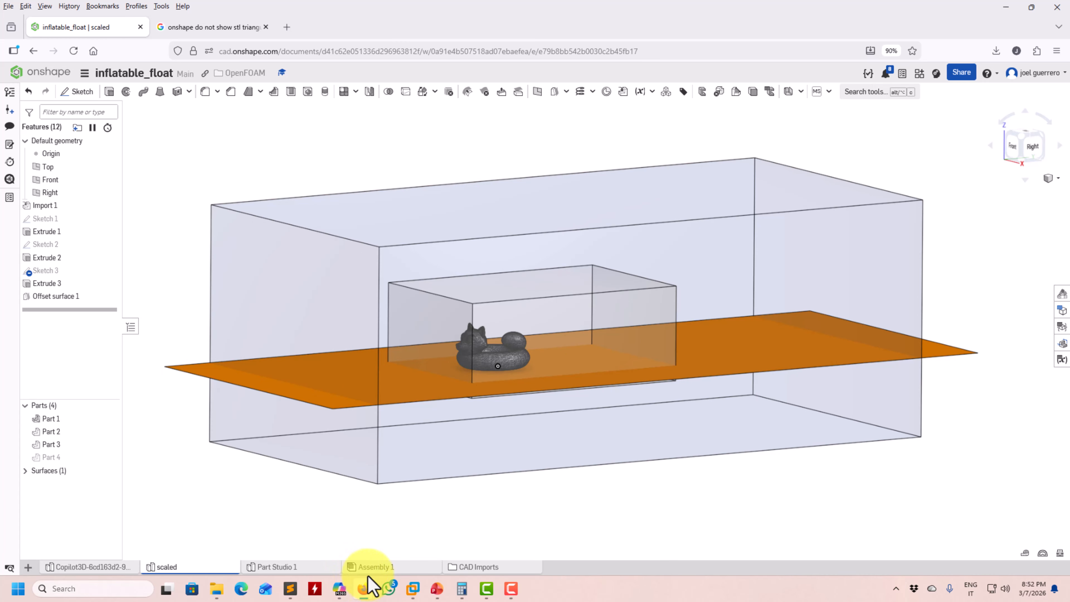
pyautogui.click(412, 588)
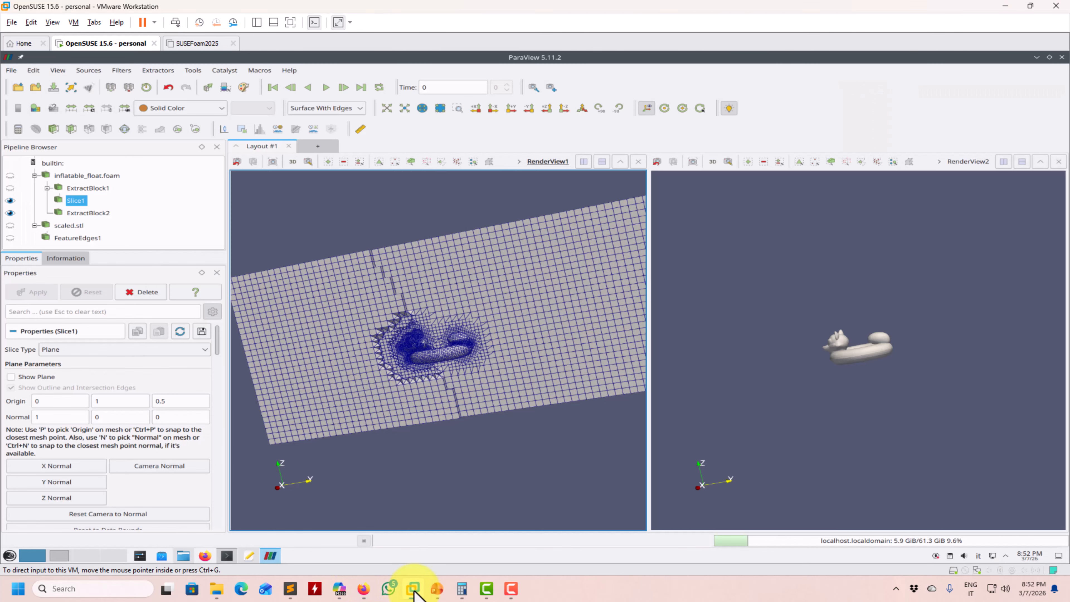
pyautogui.click(250, 556)
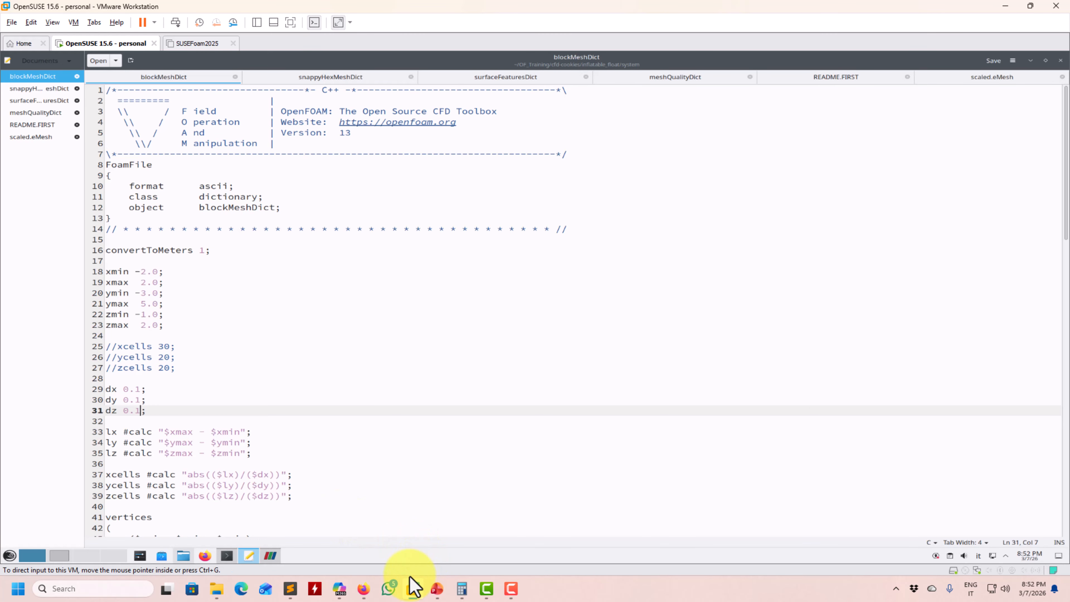
# Switch back to Onshape and check the coordinates of two diagonally opposite corners of the outer domain box
pyautogui.moveTo(373, 587)
pyautogui.click(437, 561)
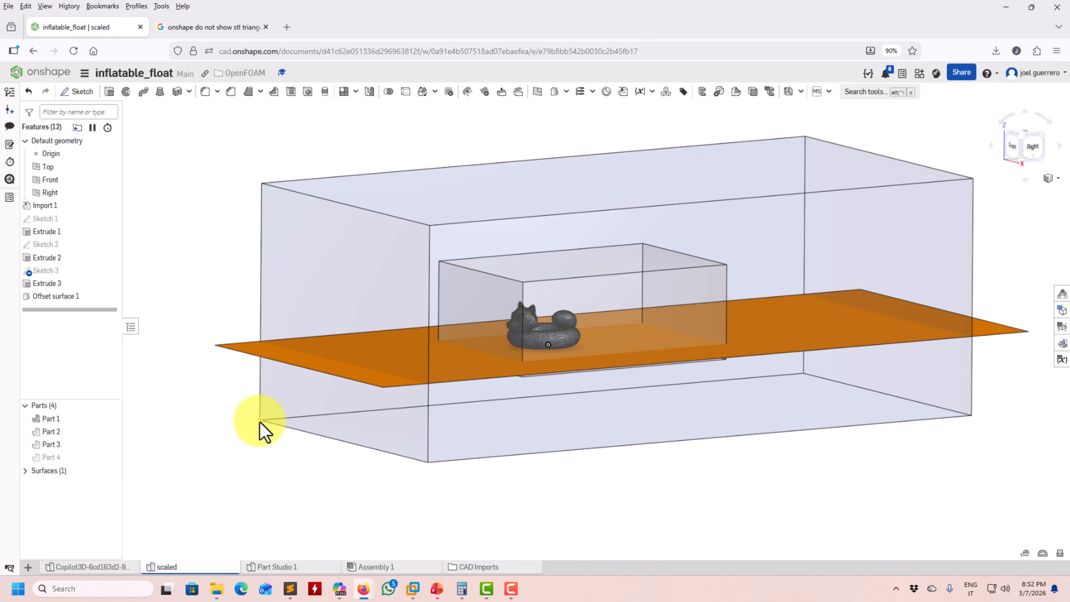
pyautogui.click(260, 420)
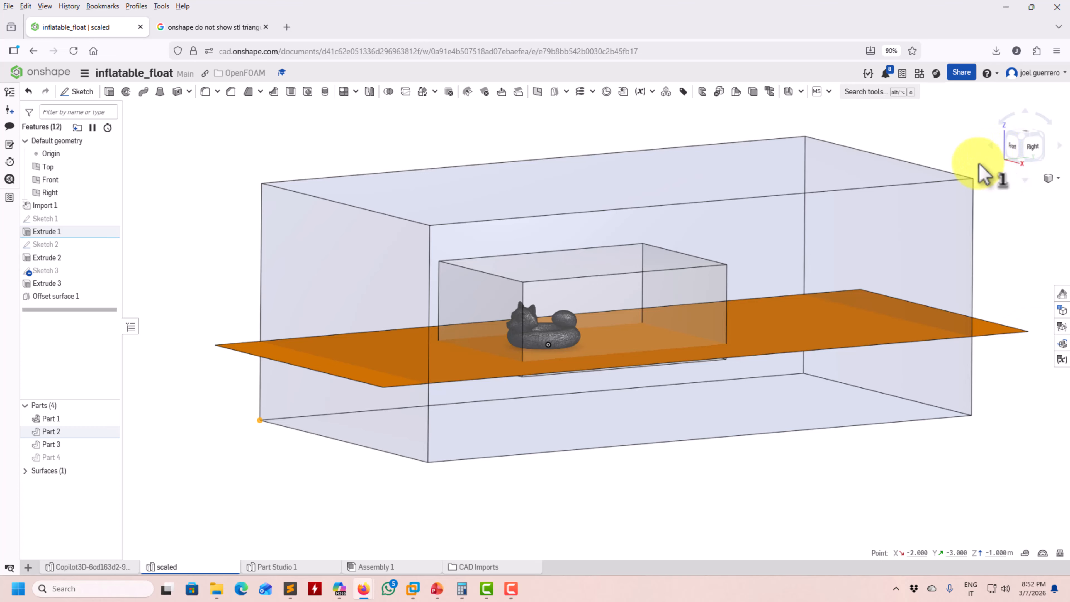
pyautogui.click(975, 175)
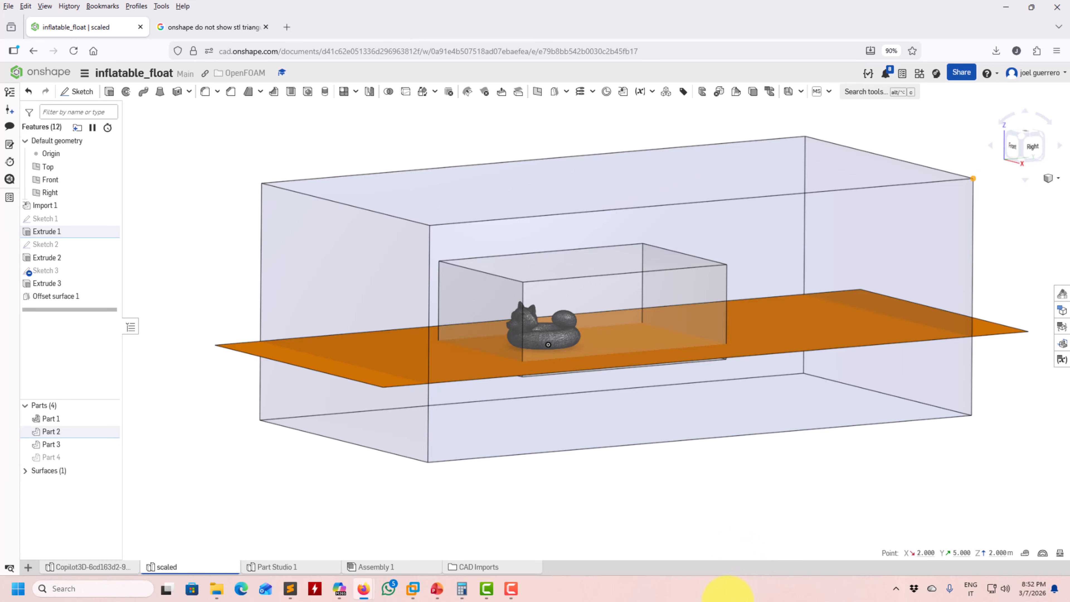
# Hide the outer domain box Part 2 and the water plane Surface 1, keeping the float and inner box displayed
pyautogui.click(1032, 149)
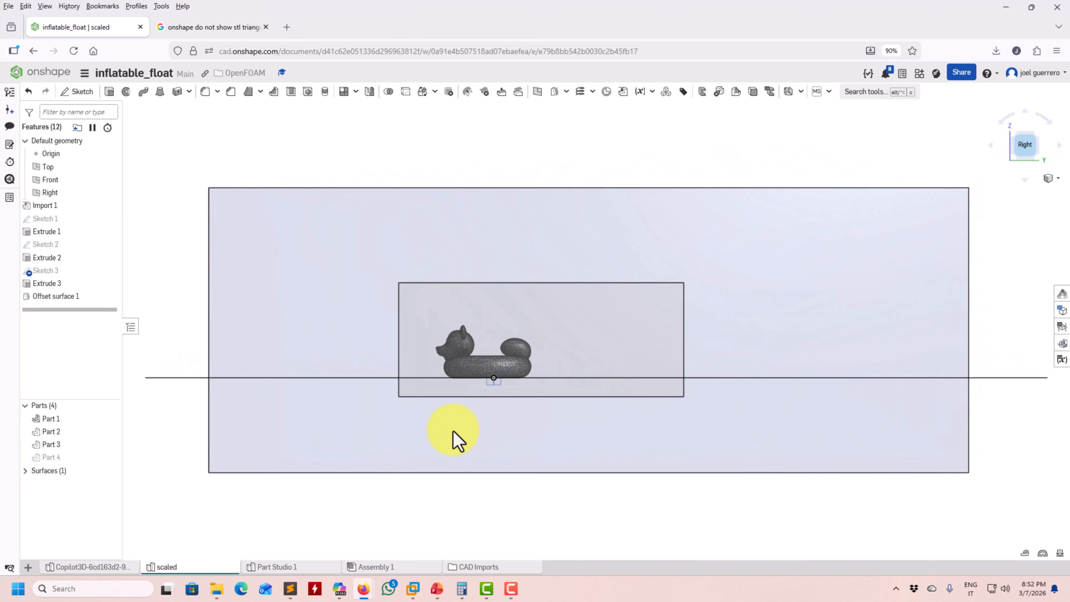
pyautogui.scroll(3, 463, 404)
pyautogui.scroll(2, 450, 297)
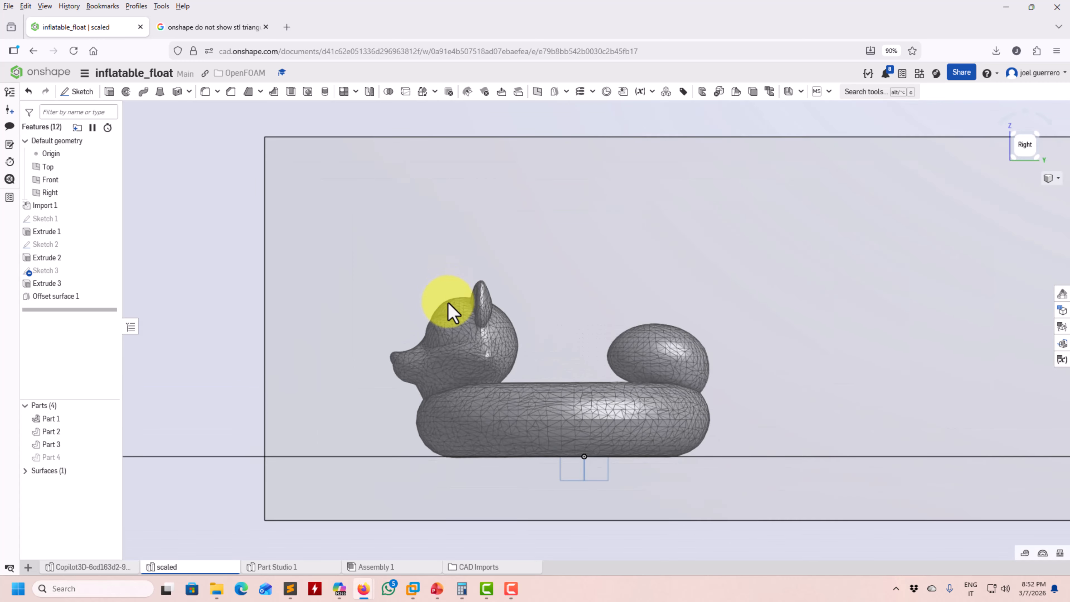
pyautogui.scroll(2, 450, 312)
pyautogui.scroll(-5, 450, 312)
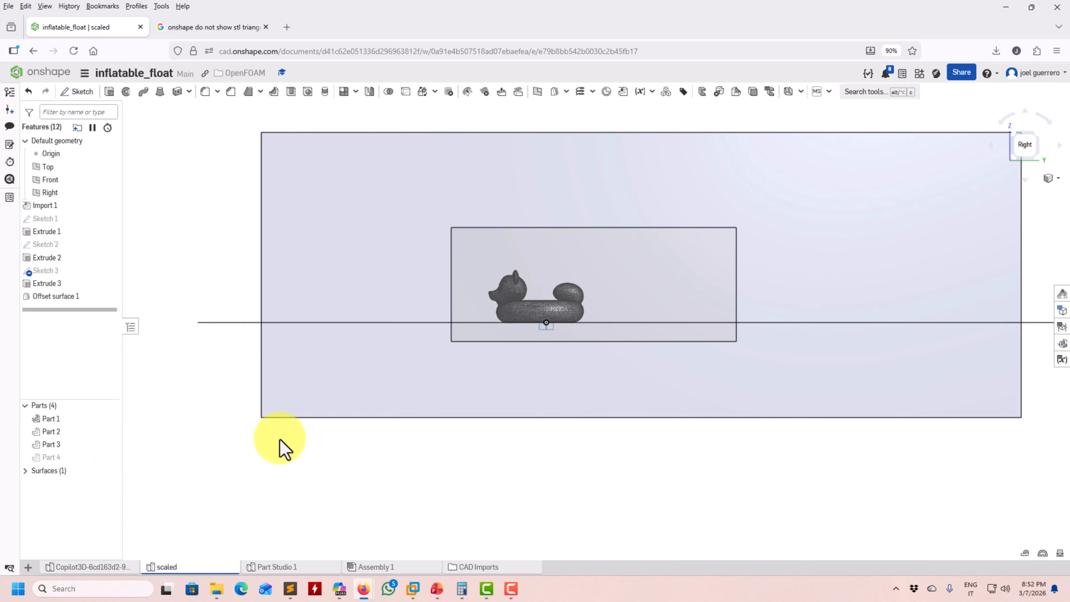
pyautogui.moveTo(282, 446); pyautogui.dragTo(301, 476, button='right')
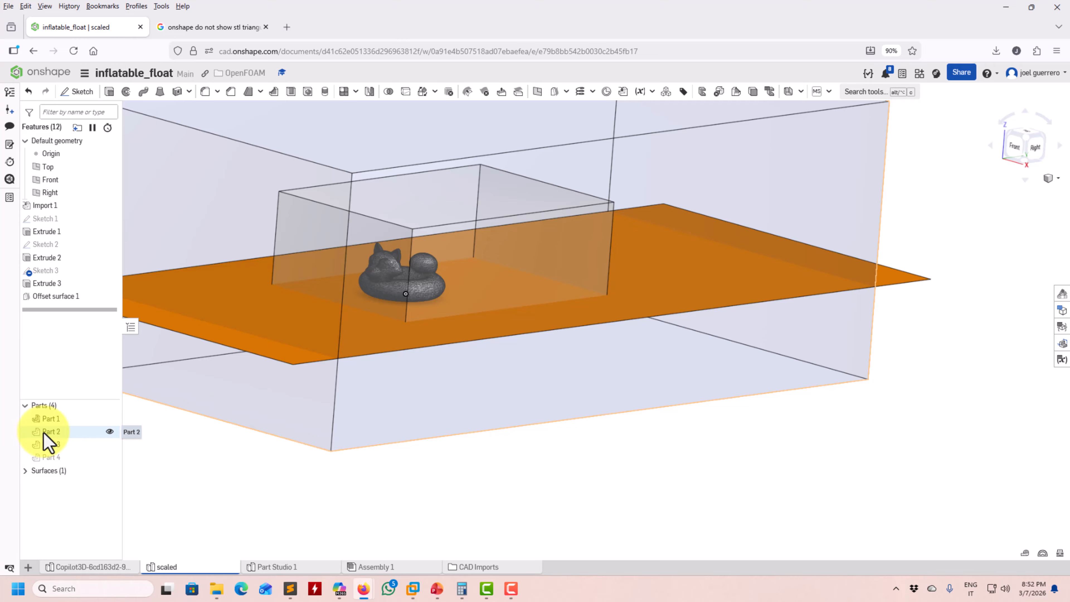
pyautogui.click(110, 430)
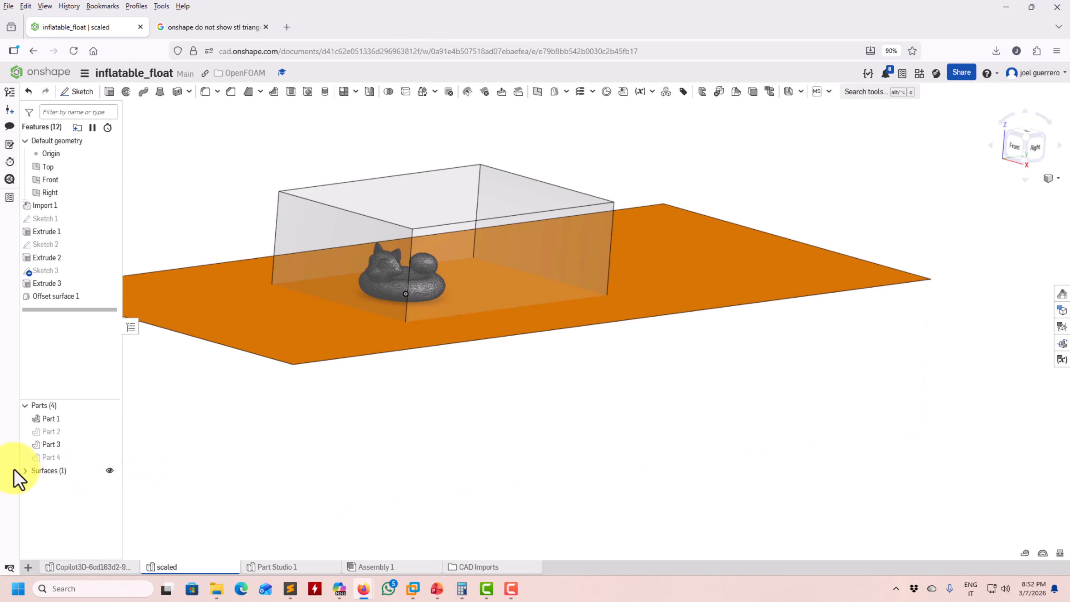
pyautogui.click(110, 483)
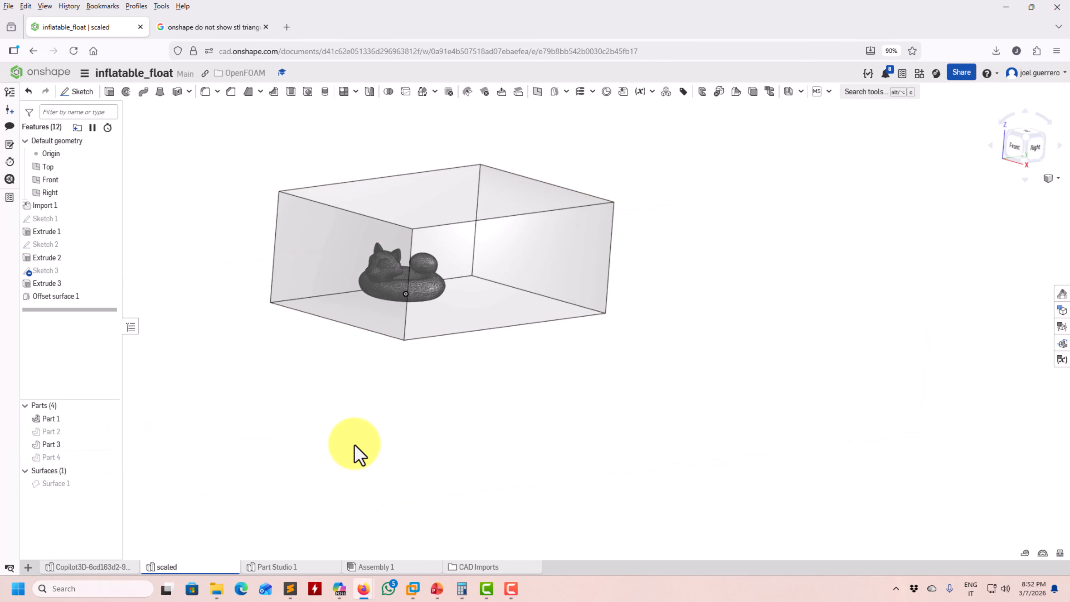
# Check the coordinates of the inner refinement box's lower front-left corner
pyautogui.moveTo(353, 454); pyautogui.dragTo(467, 471, button='right')
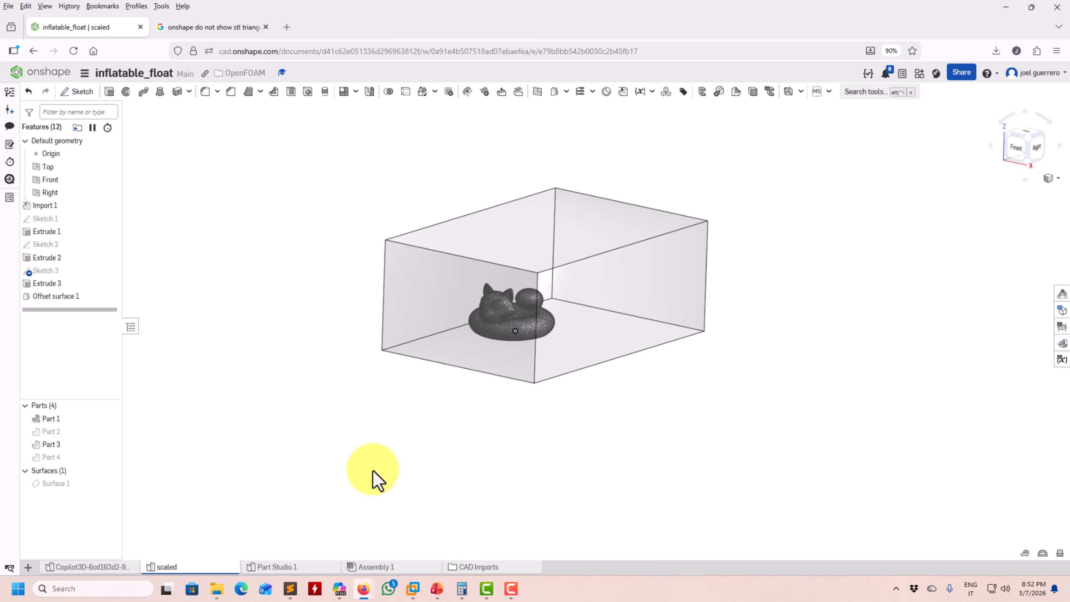
pyautogui.click(381, 350)
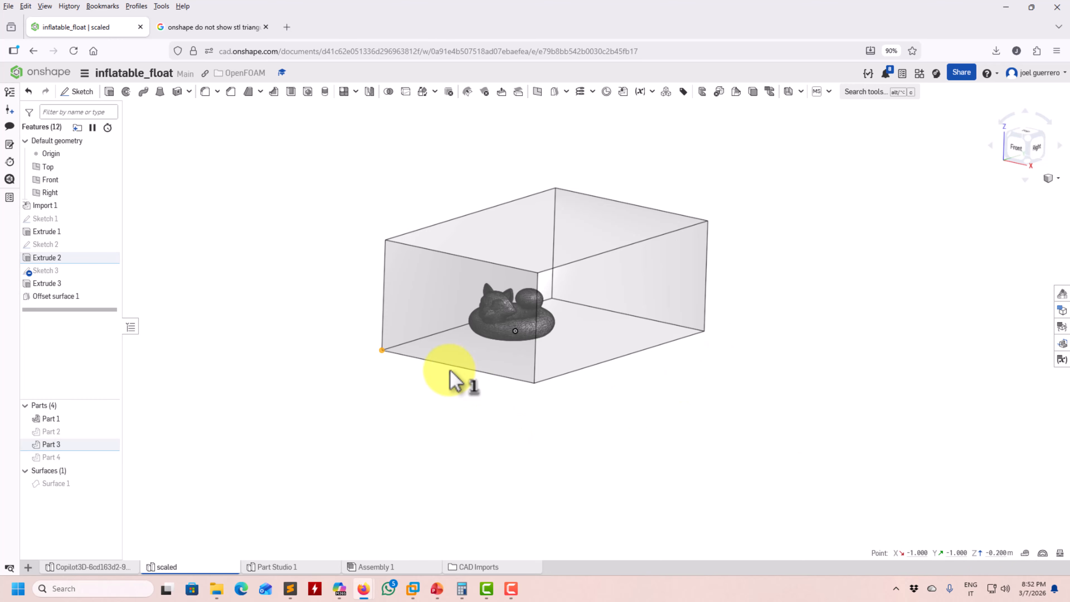
pyautogui.click(816, 226)
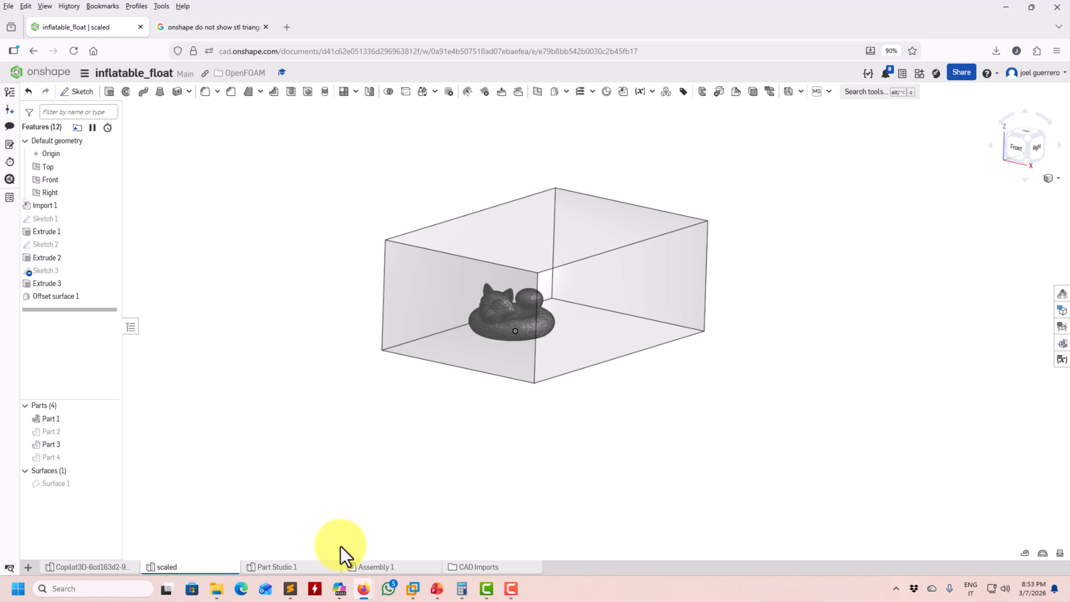
# Switch to the VMware virtual machine and display snappyHexMeshDict in the text editor
pyautogui.click(412, 589)
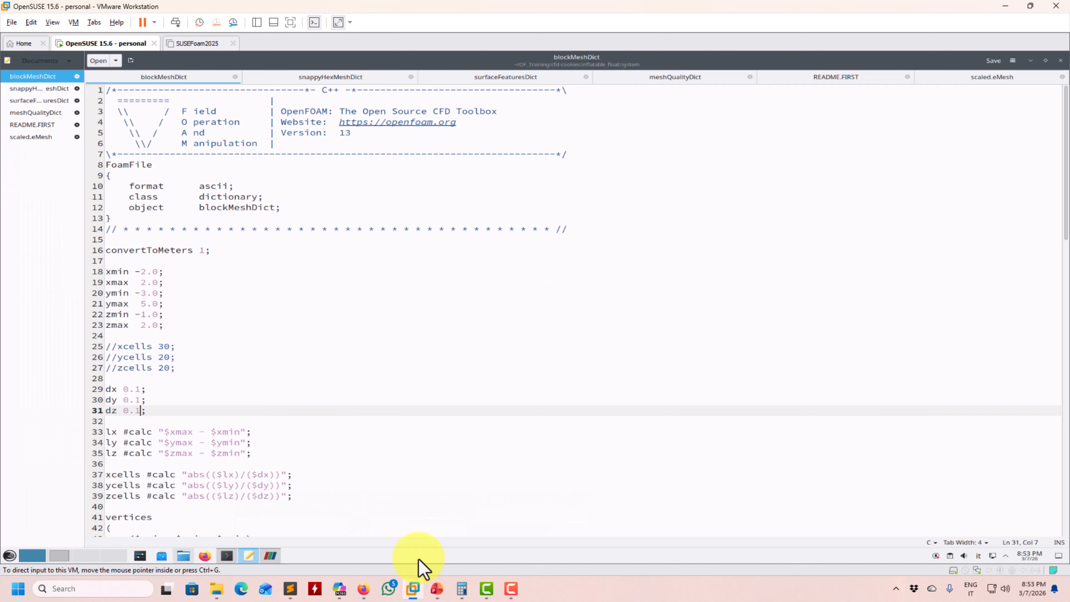
pyautogui.click(329, 78)
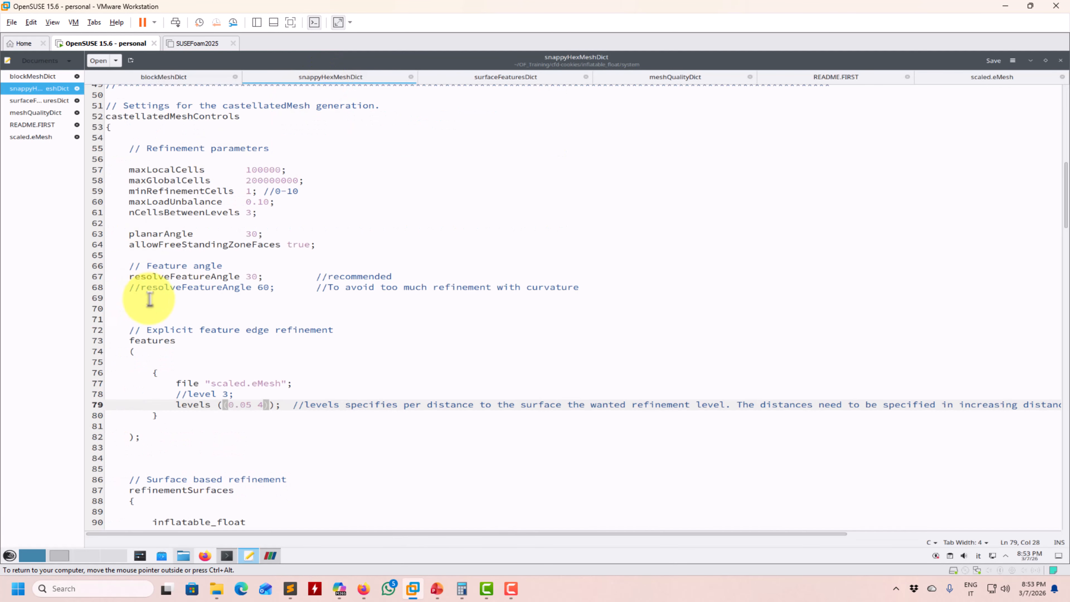
# Examine the run-step switches and the geometry section with the commented-out refinementBox in snappyHexMeshDict
pyautogui.scroll(5, 183, 302)
pyautogui.scroll(5, 183, 302)
pyautogui.scroll(-2, 185, 304)
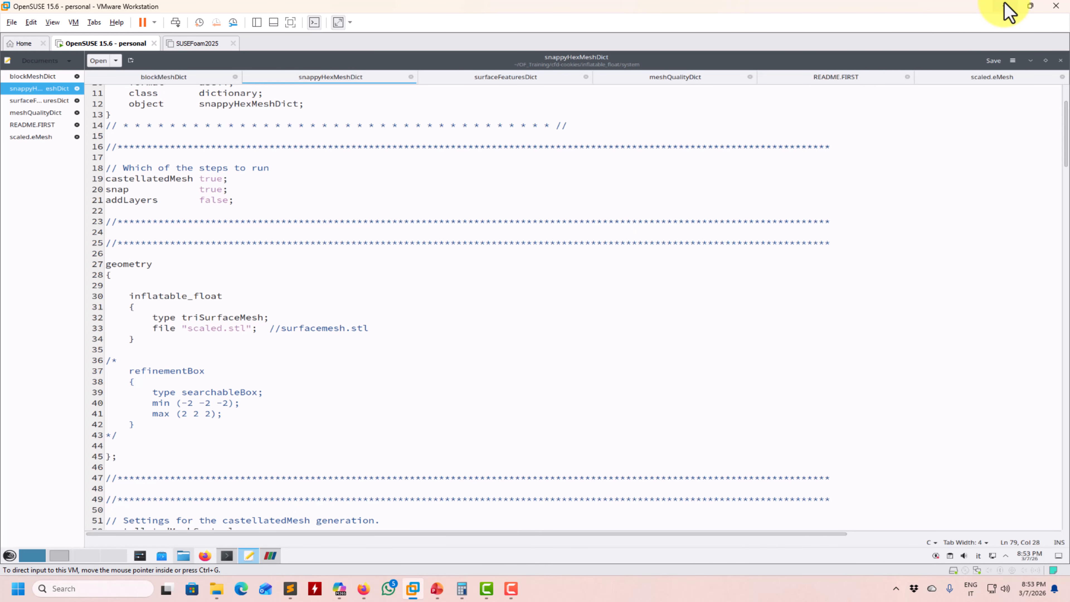
# Switch to Onshape and export the inner box Part 3 as a text-format STL in meters named box
pyautogui.moveTo(364, 589)
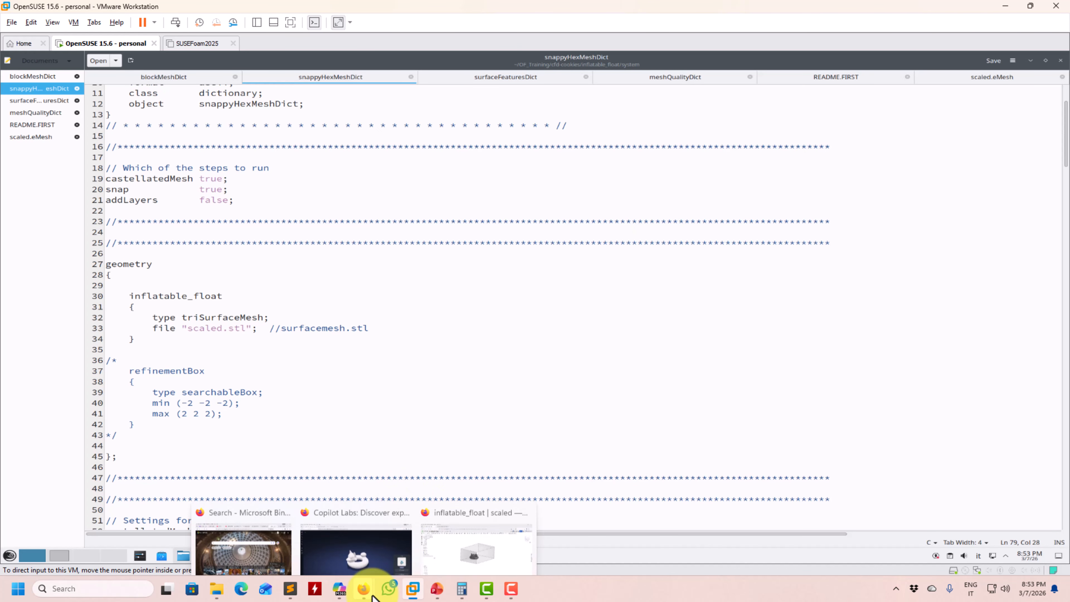
pyautogui.click(448, 547)
pyautogui.moveTo(468, 446); pyautogui.dragTo(533, 447, button='right')
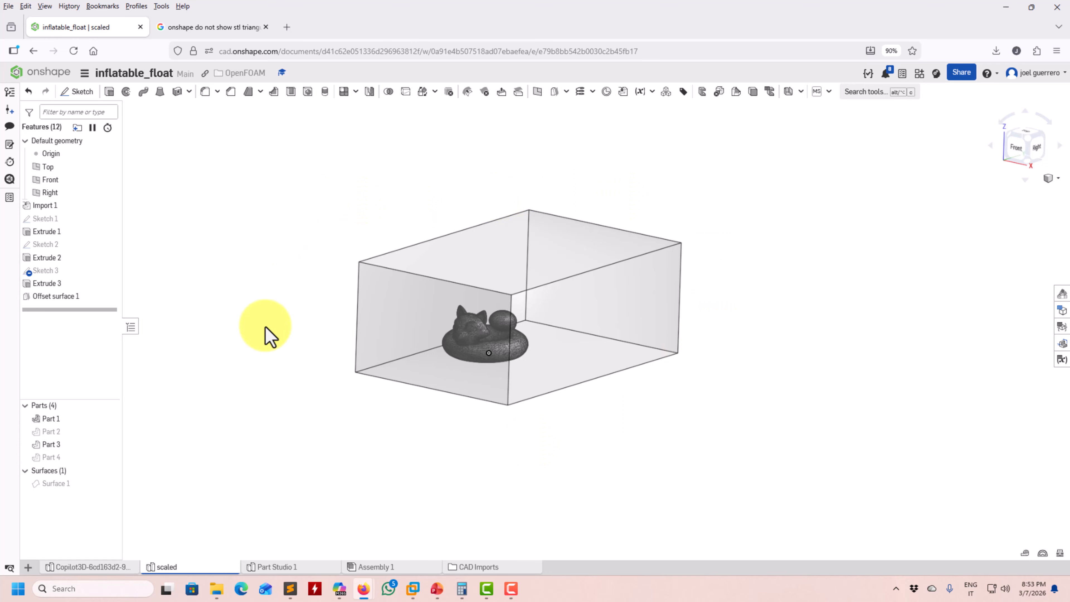
pyautogui.click(53, 447)
pyautogui.rightClick(53, 448)
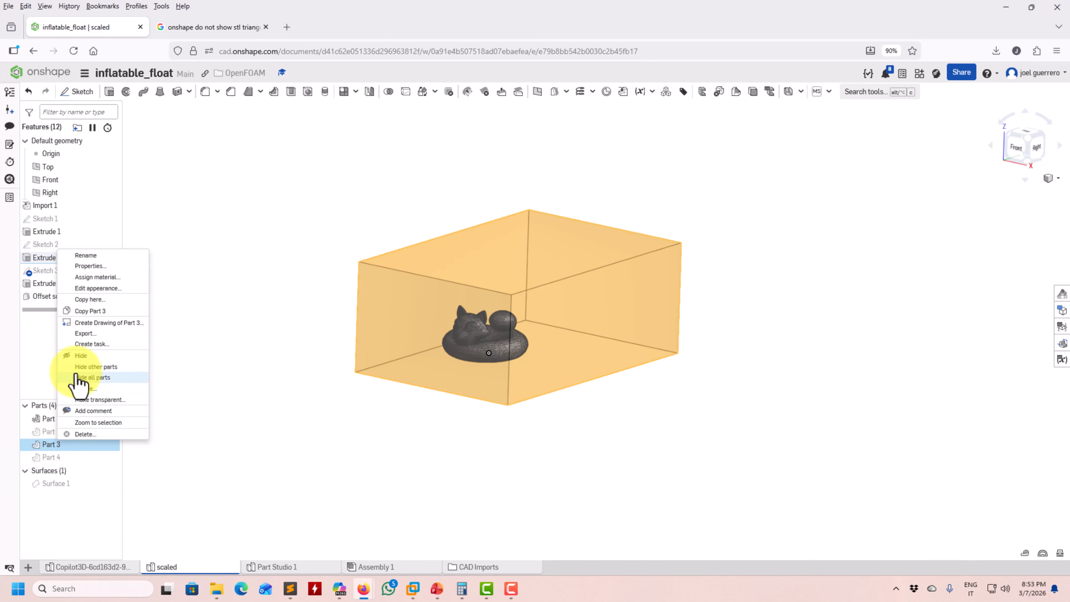
pyautogui.click(101, 333)
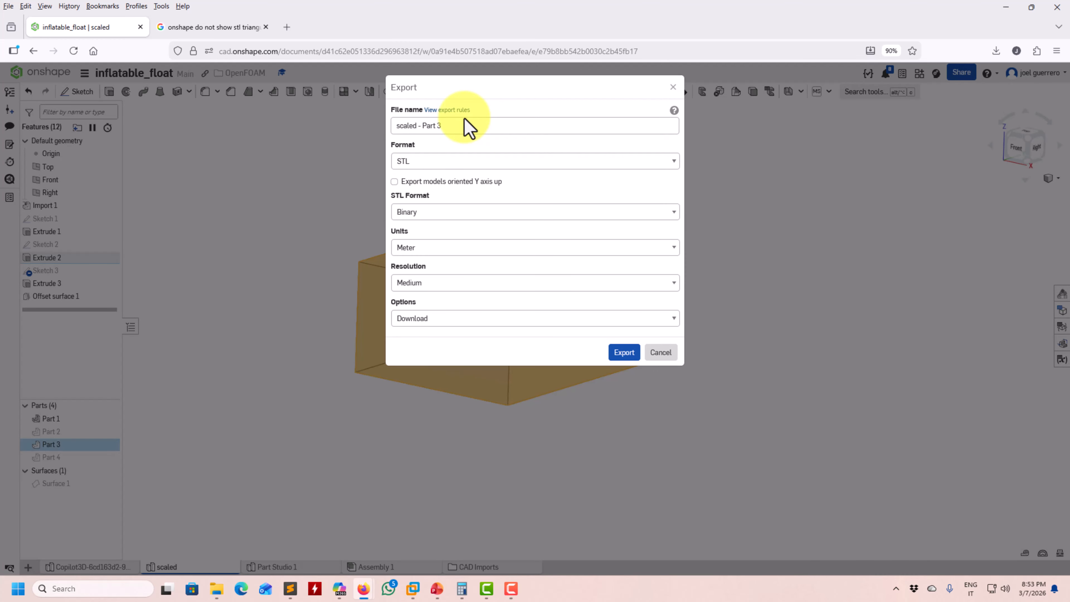
pyautogui.moveTo(461, 124); pyautogui.dragTo(355, 127)
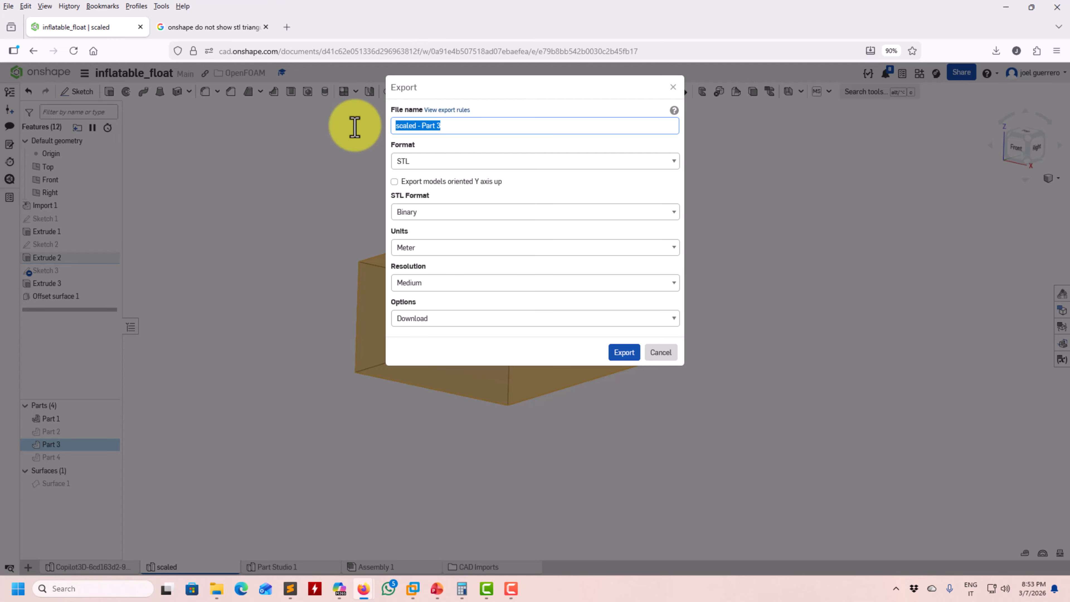
pyautogui.write('box')
pyautogui.click(421, 214)
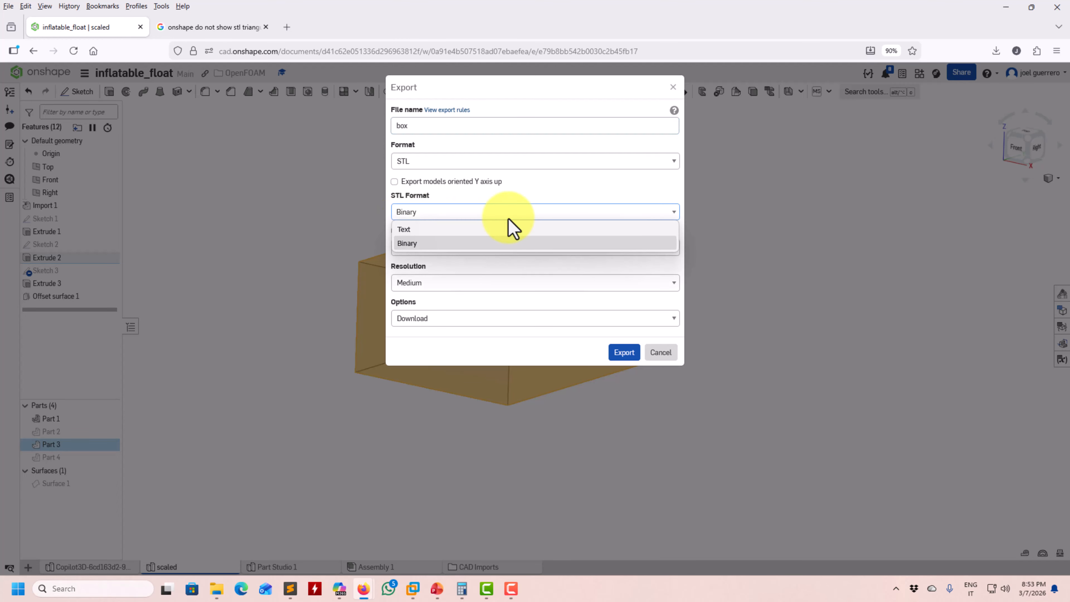
pyautogui.click(441, 239)
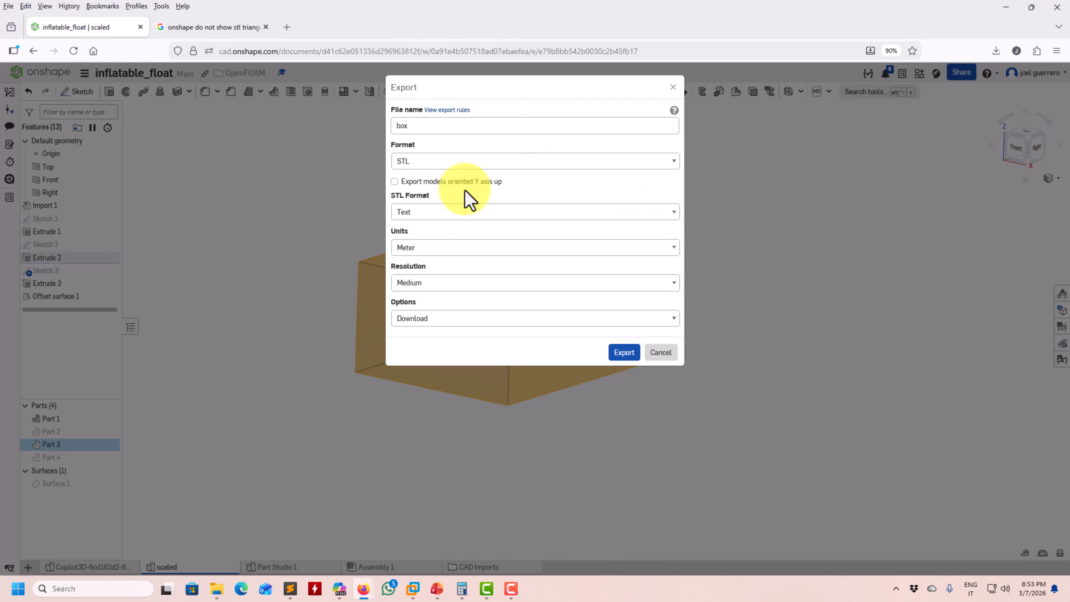
pyautogui.click(625, 353)
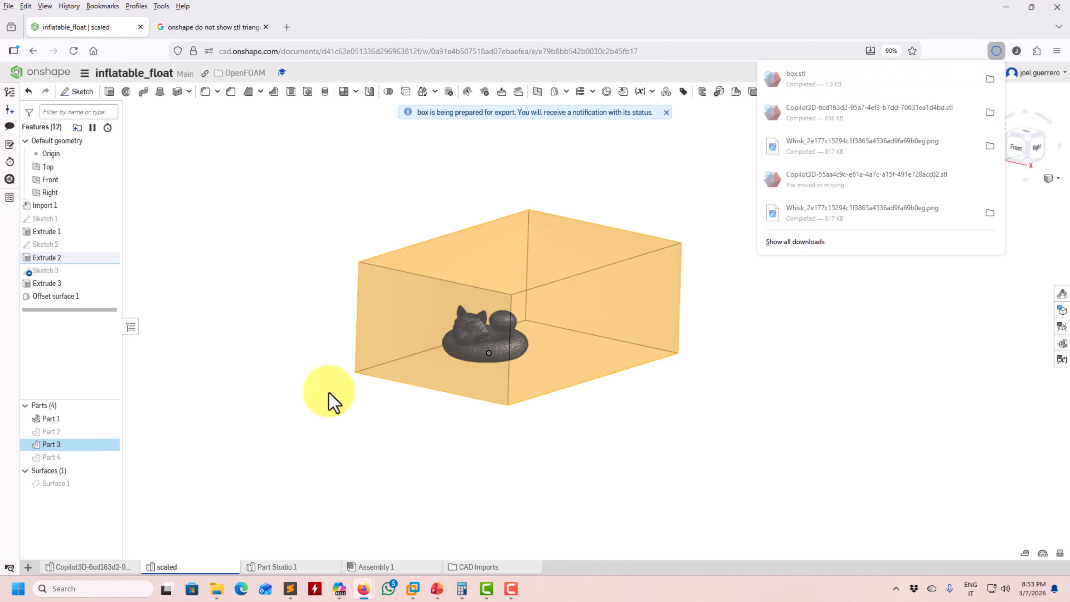
# Copy box.stl from the Windows Downloads folder into the virtual machine's inflatable_float/constant/geometry folder
pyautogui.moveTo(216, 588)
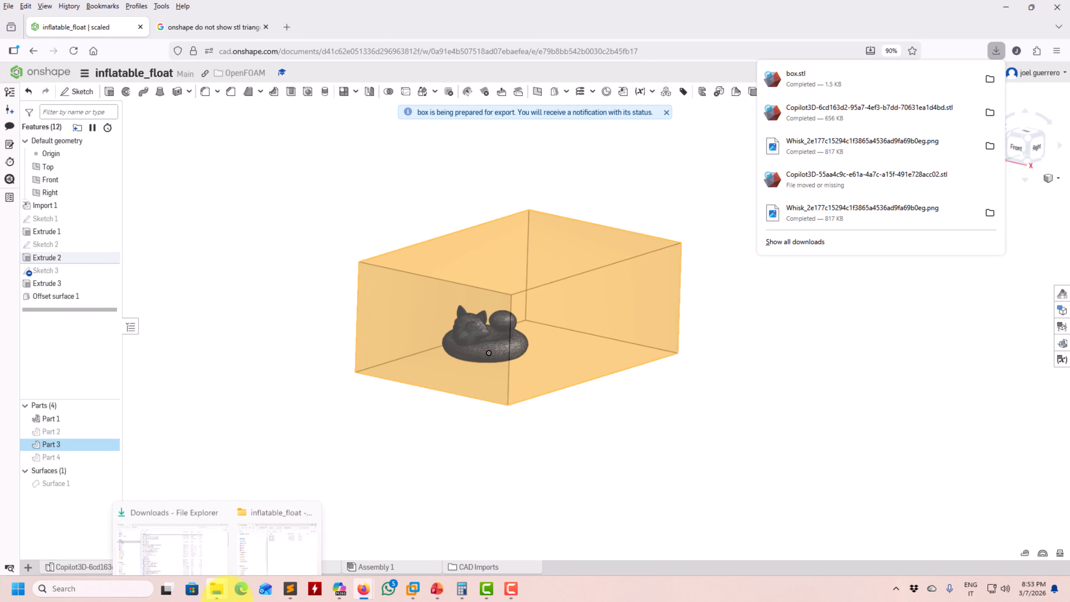
pyautogui.click(214, 559)
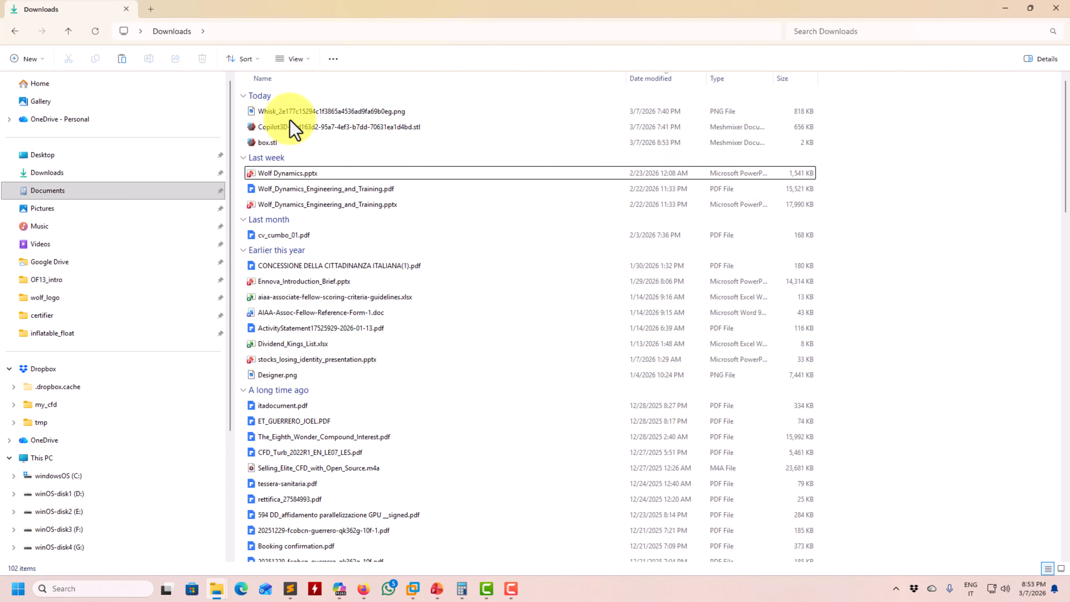
pyautogui.click(276, 143)
pyautogui.rightClick(275, 141)
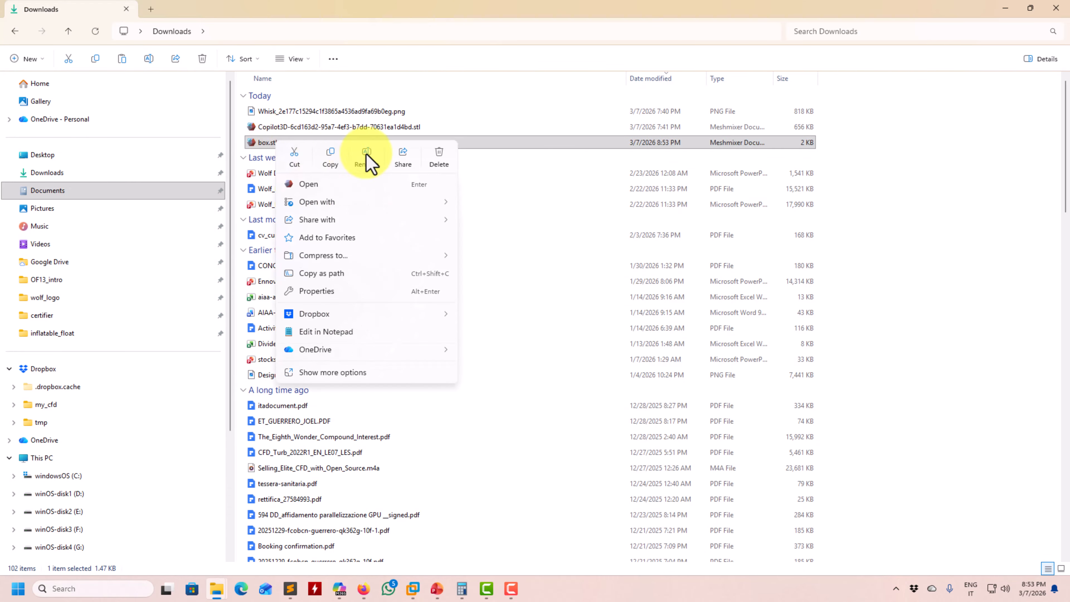
pyautogui.click(325, 157)
pyautogui.click(413, 589)
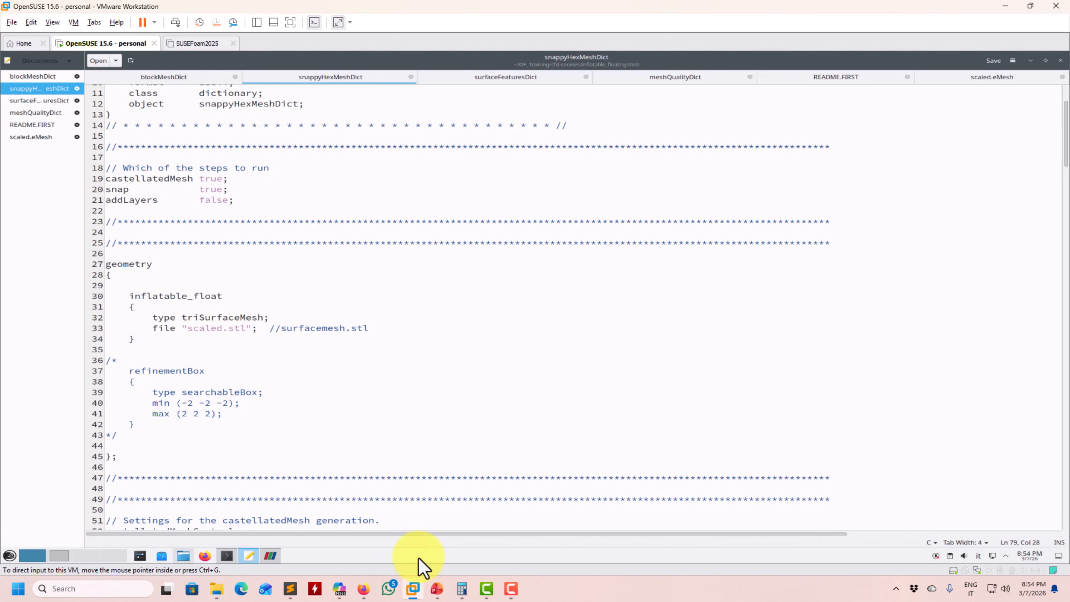
pyautogui.click(184, 556)
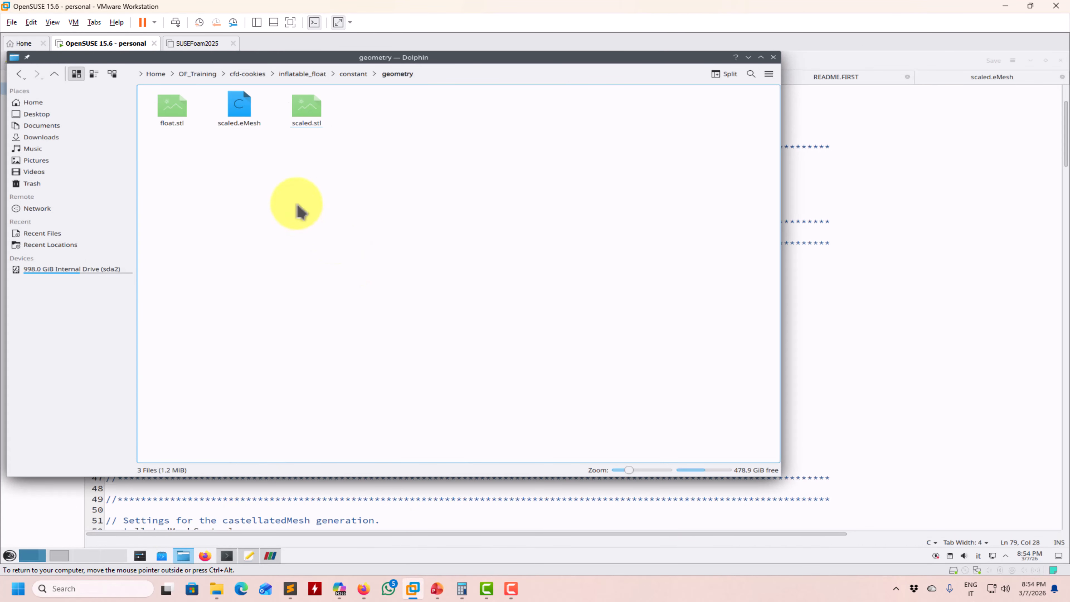
pyautogui.rightClick(285, 194)
pyautogui.click(312, 232)
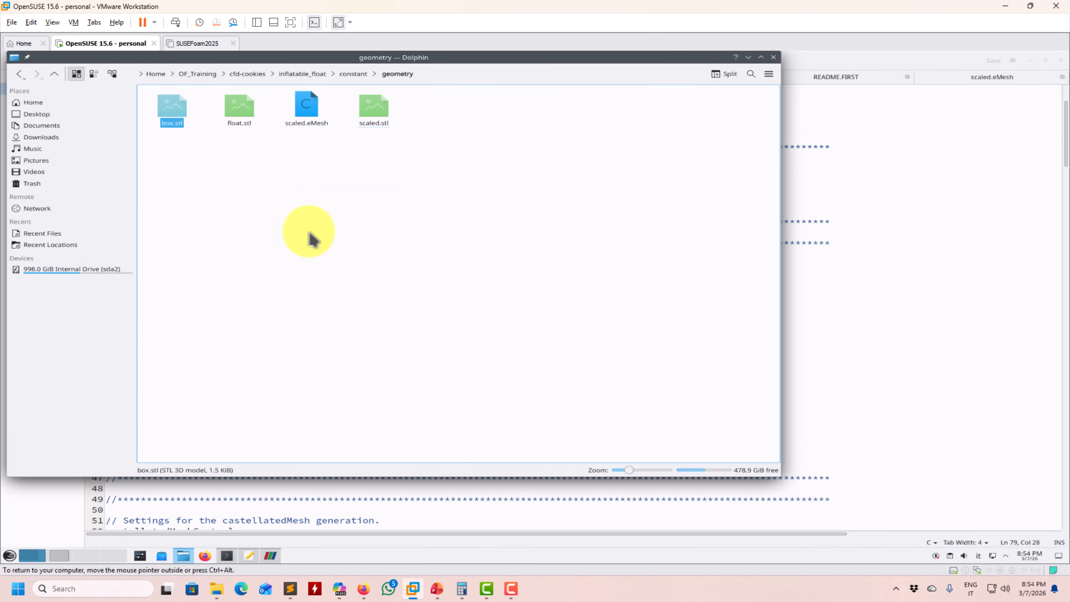
pyautogui.click(773, 57)
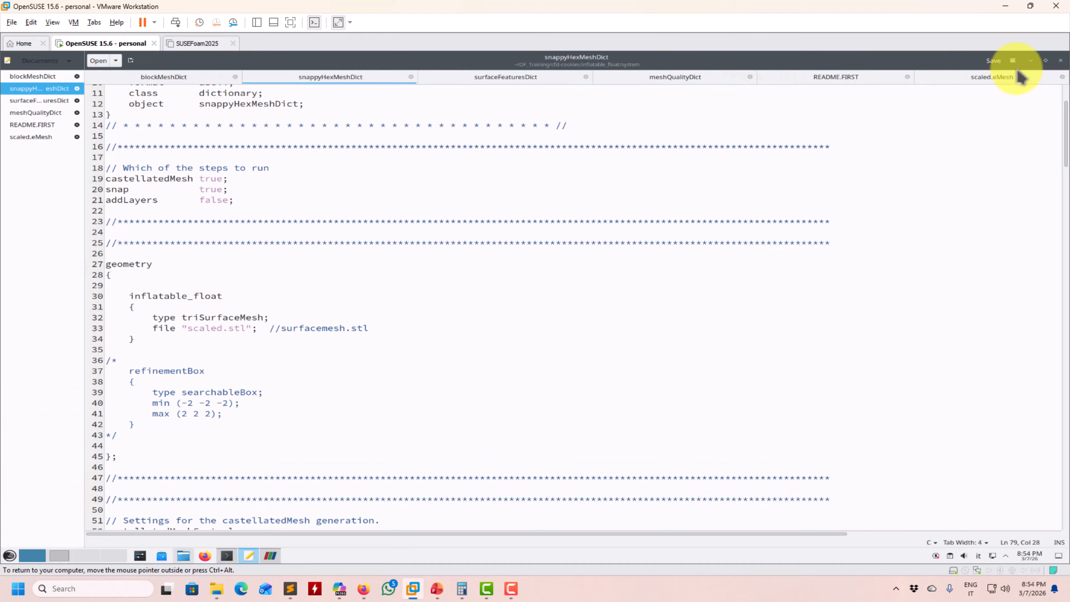
# Load box.stl from constant/geometry into ParaView and display it in solid color alongside the mesh slice
pyautogui.click(1030, 60)
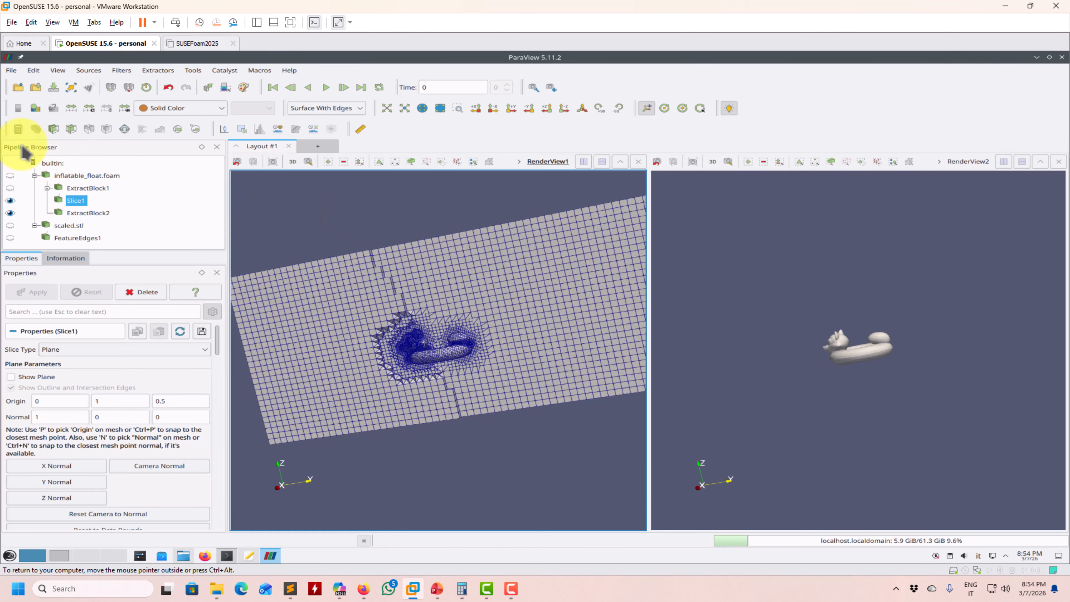
pyautogui.click(18, 87)
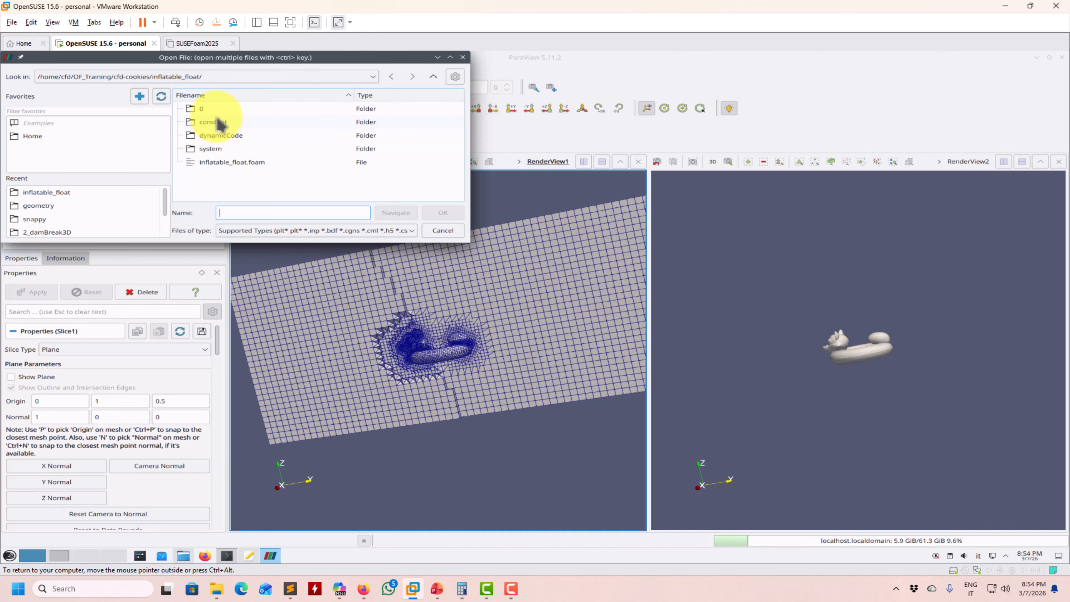
pyautogui.doubleClick(213, 126)
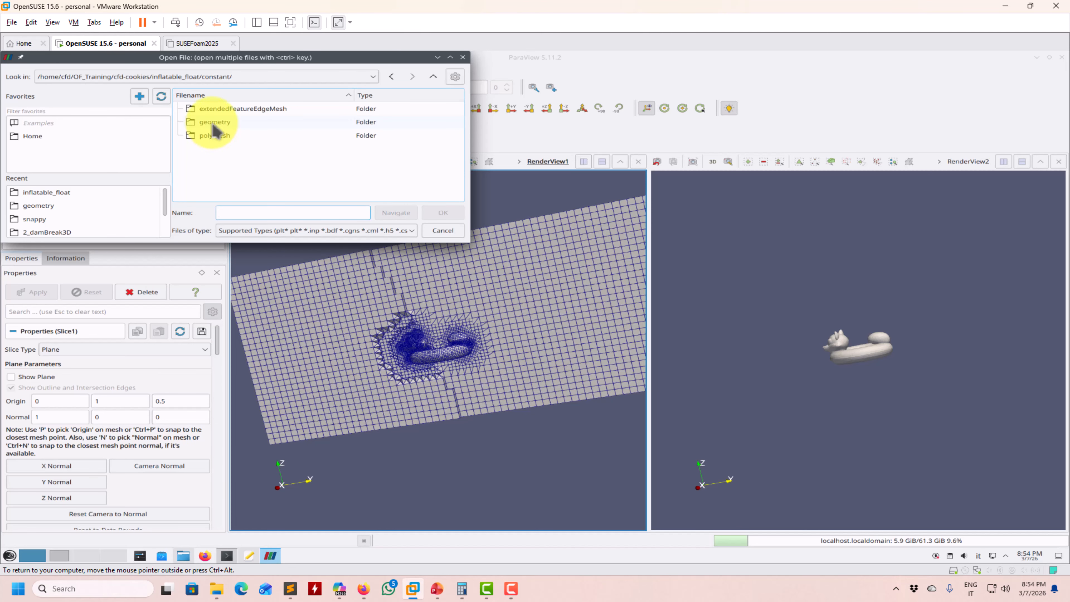
pyautogui.doubleClick(213, 124)
pyautogui.doubleClick(209, 108)
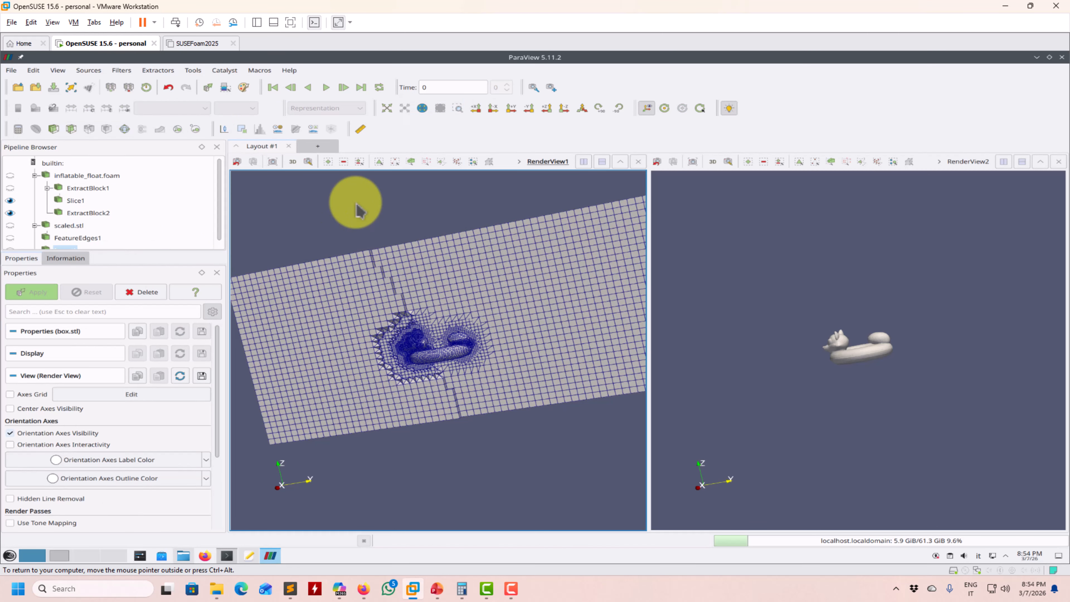
pyautogui.click(32, 291)
pyautogui.moveTo(419, 448); pyautogui.dragTo(302, 226)
pyautogui.click(202, 108)
pyautogui.click(169, 119)
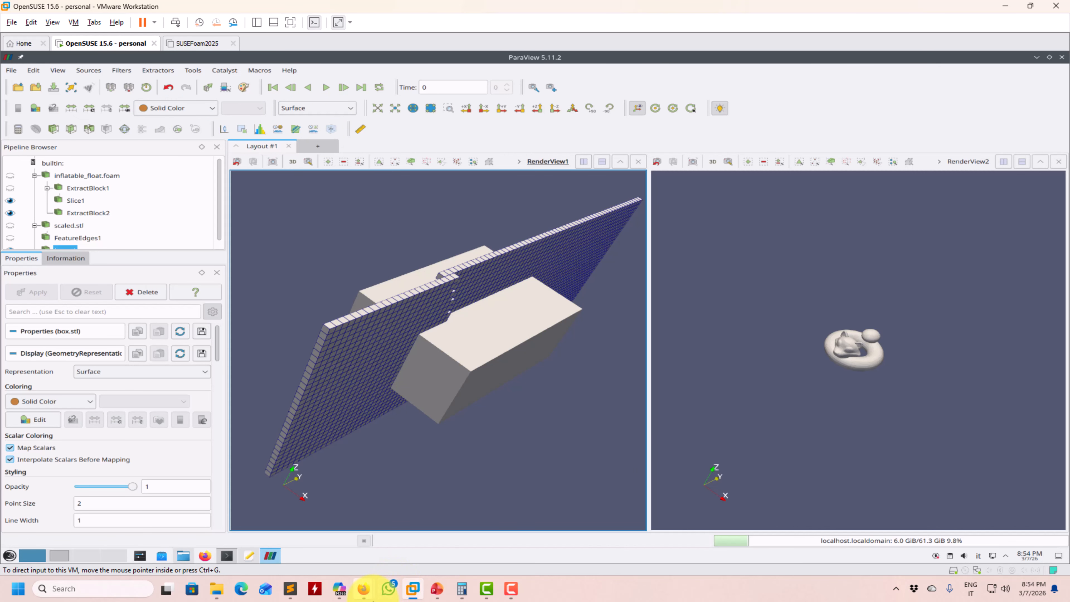
# Switch back to Onshape and show the outer domain box Part 2 around the inner box and float
pyautogui.moveTo(363, 589)
pyautogui.click(445, 557)
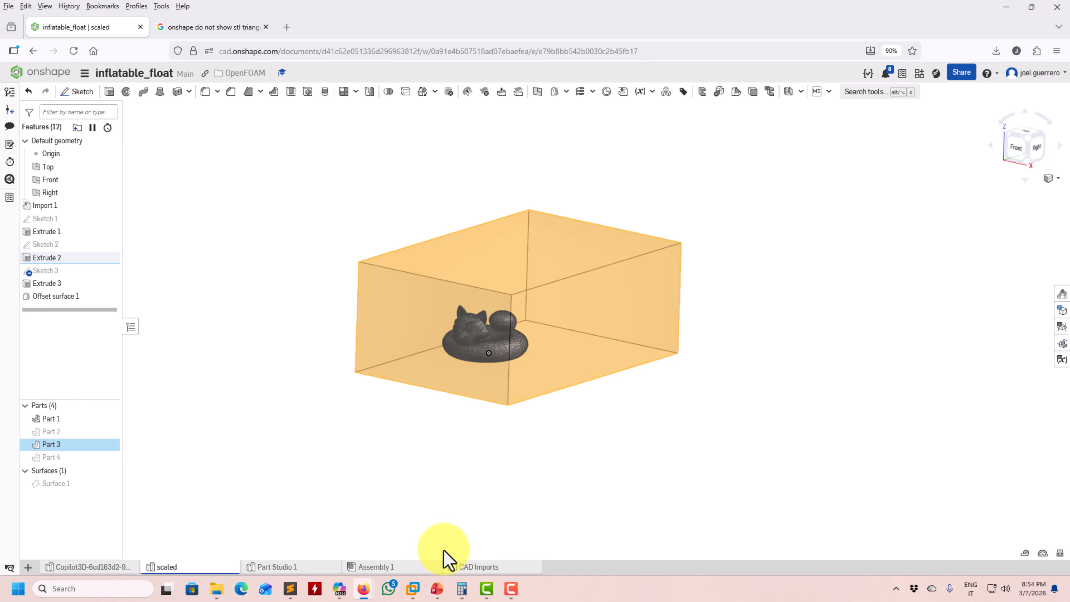
pyautogui.click(287, 445)
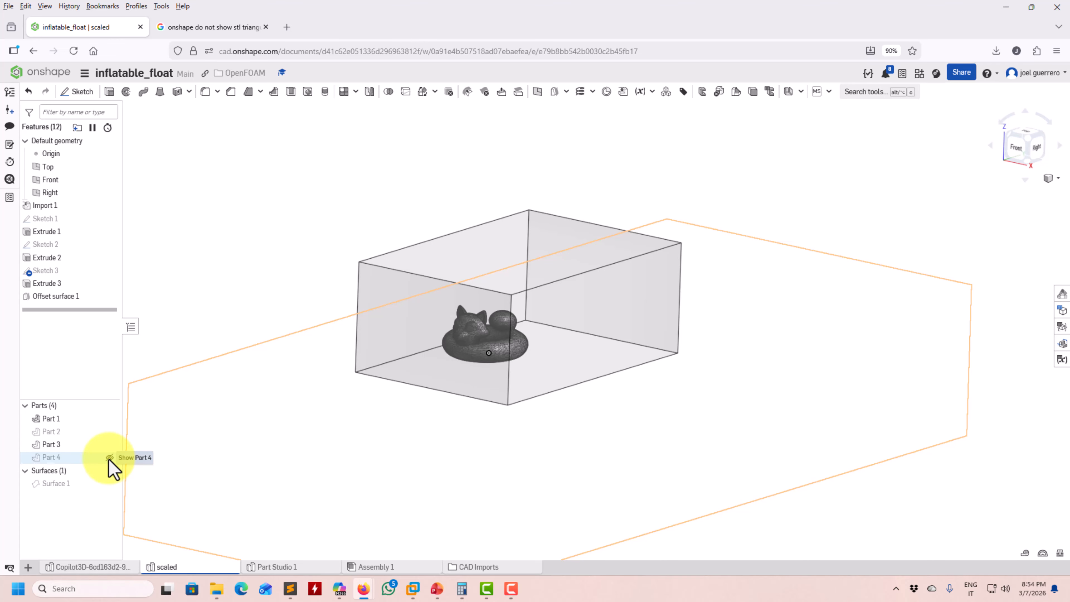
pyautogui.click(110, 430)
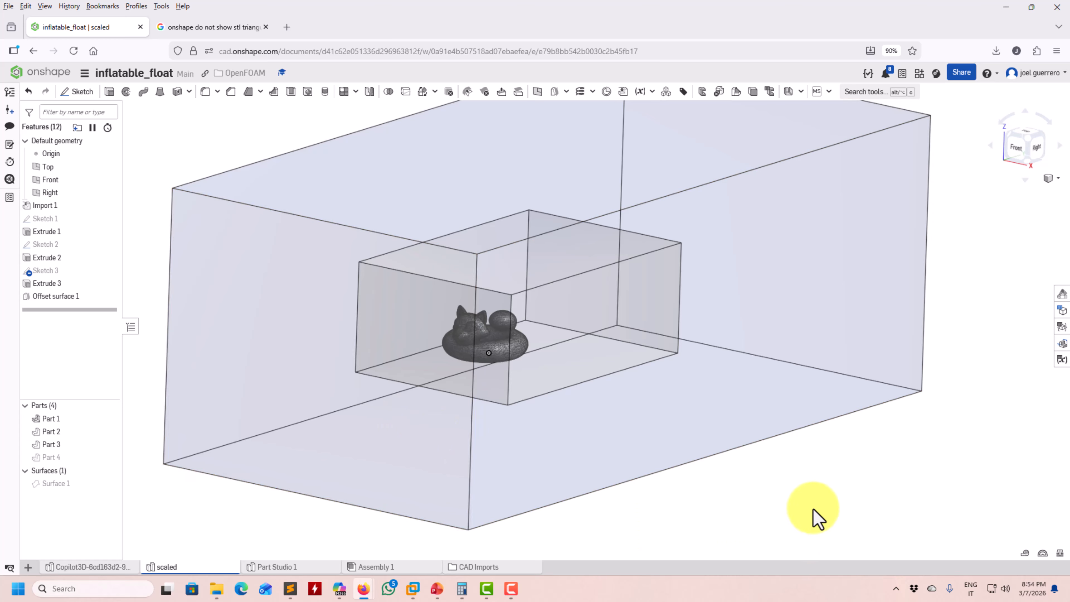
pyautogui.moveTo(812, 513); pyautogui.dragTo(688, 524, button='right')
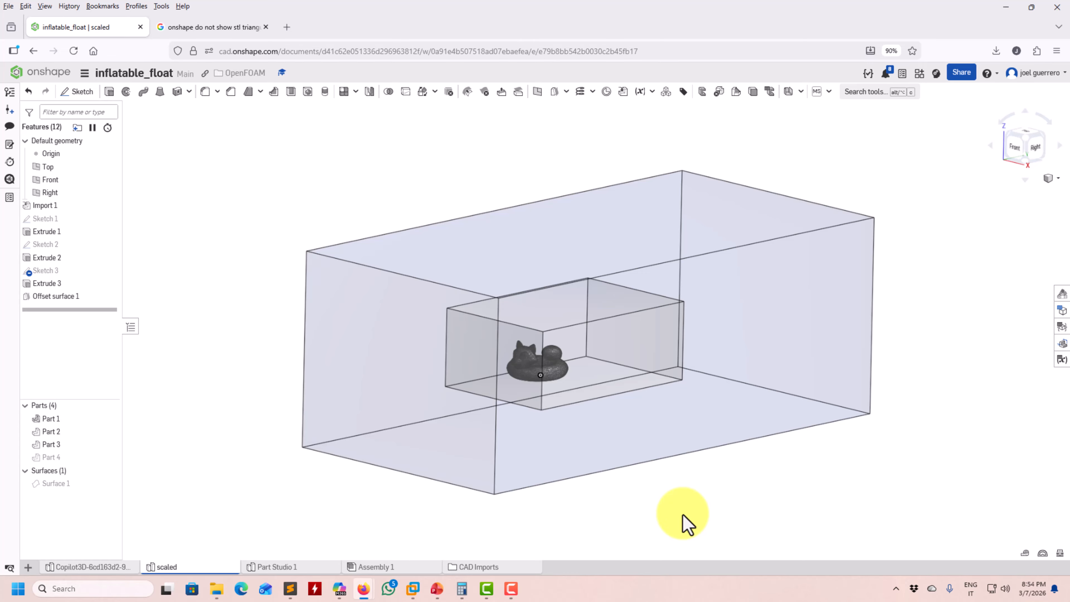
# Examine the outer domain box's front end face and the opposite end face from several angles
pyautogui.click(434, 413)
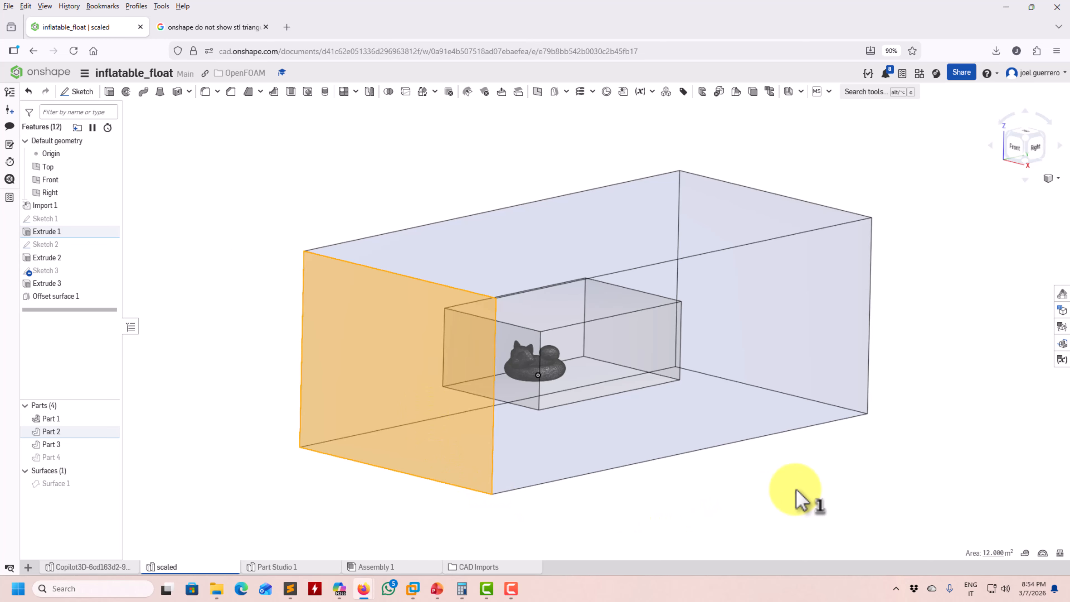
pyautogui.moveTo(800, 498); pyautogui.dragTo(830, 337, button='right')
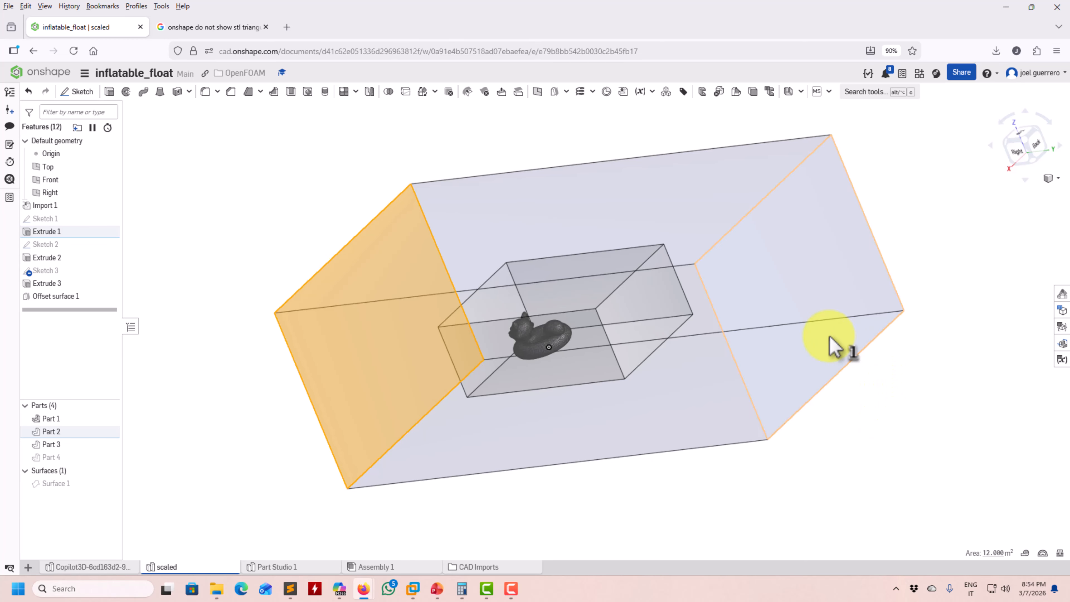
pyautogui.click(769, 490)
pyautogui.moveTo(661, 507); pyautogui.dragTo(697, 508, button='right')
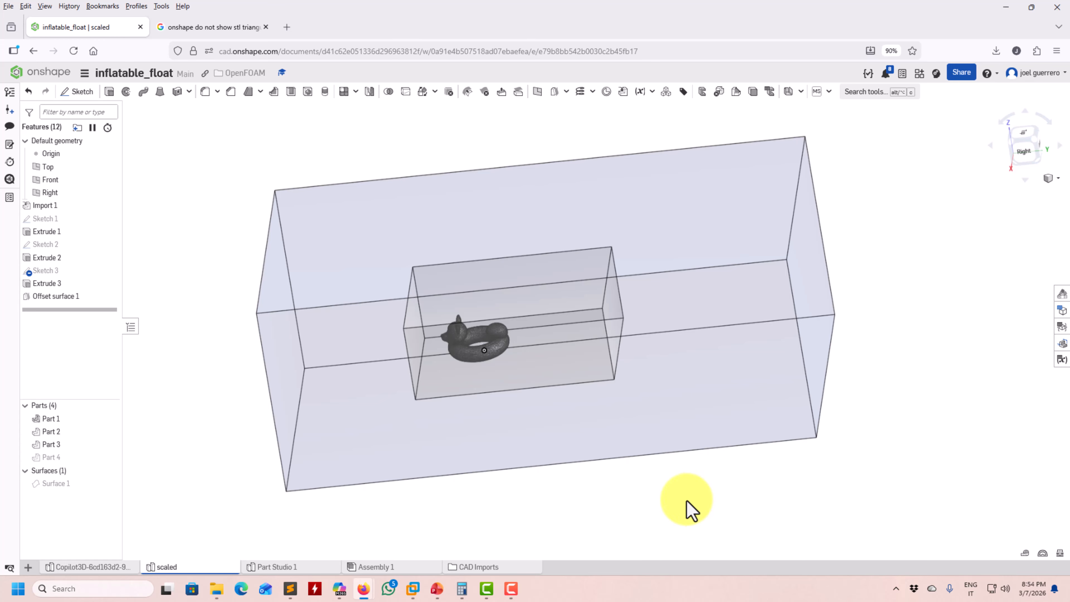
pyautogui.moveTo(683, 504); pyautogui.dragTo(206, 452, button='right')
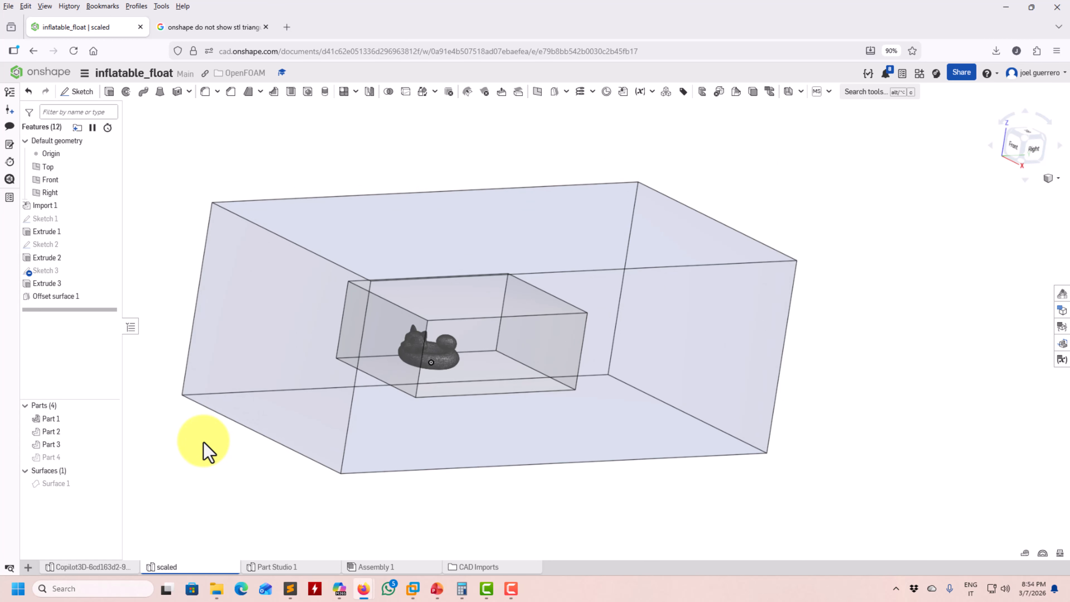
# Show the water plane Surface 1, inspect it against the float and boxes in the Right view, and return to ParaView
pyautogui.click(109, 483)
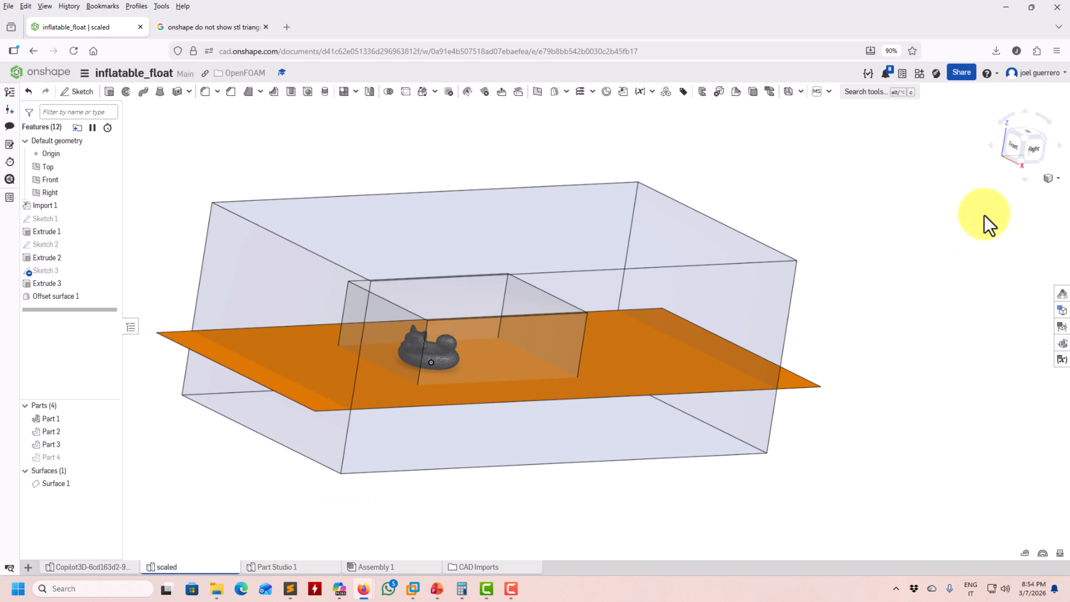
pyautogui.click(1032, 152)
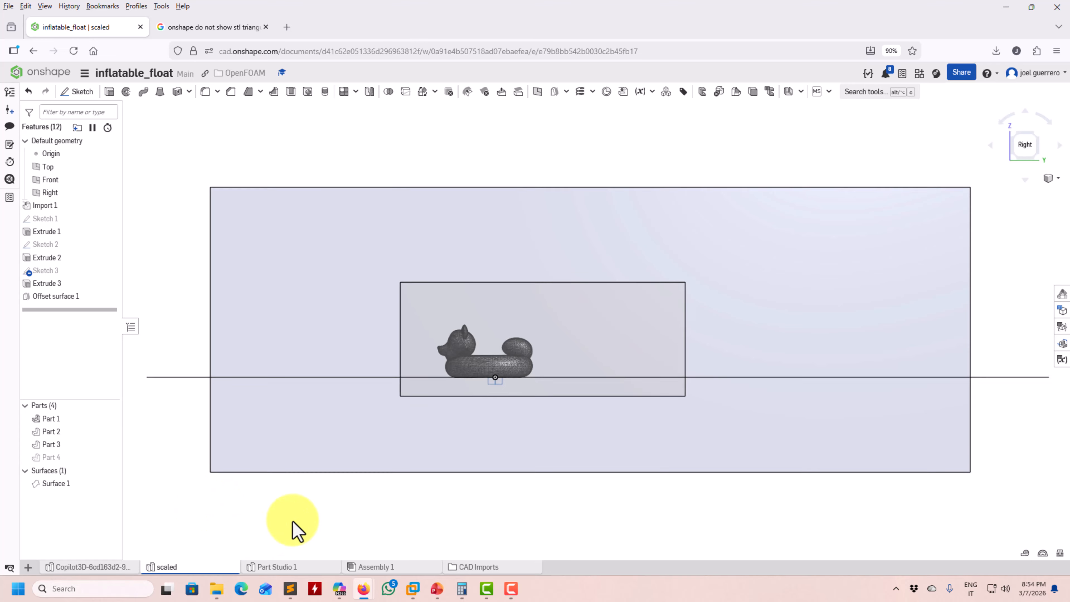
pyautogui.moveTo(291, 516); pyautogui.dragTo(325, 518, button='right')
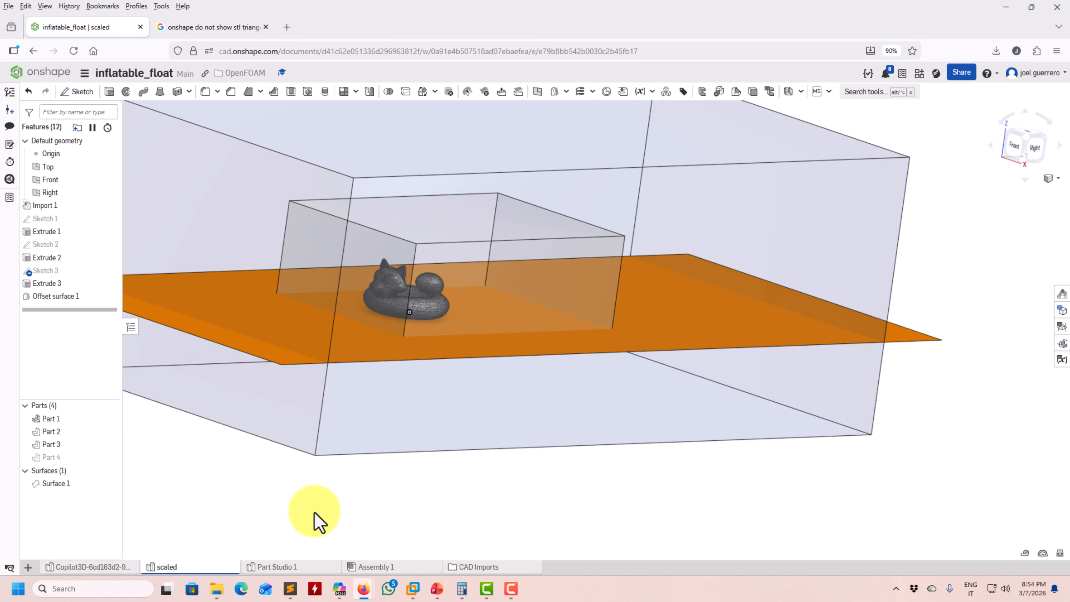
pyautogui.moveTo(316, 521); pyautogui.dragTo(299, 509, button='right')
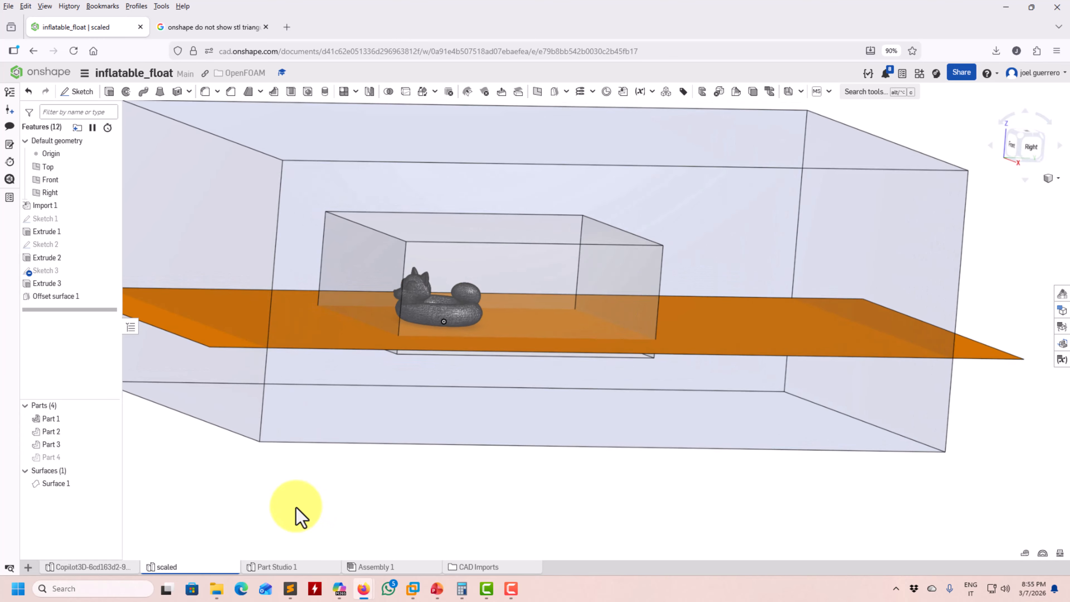
pyautogui.click(1032, 153)
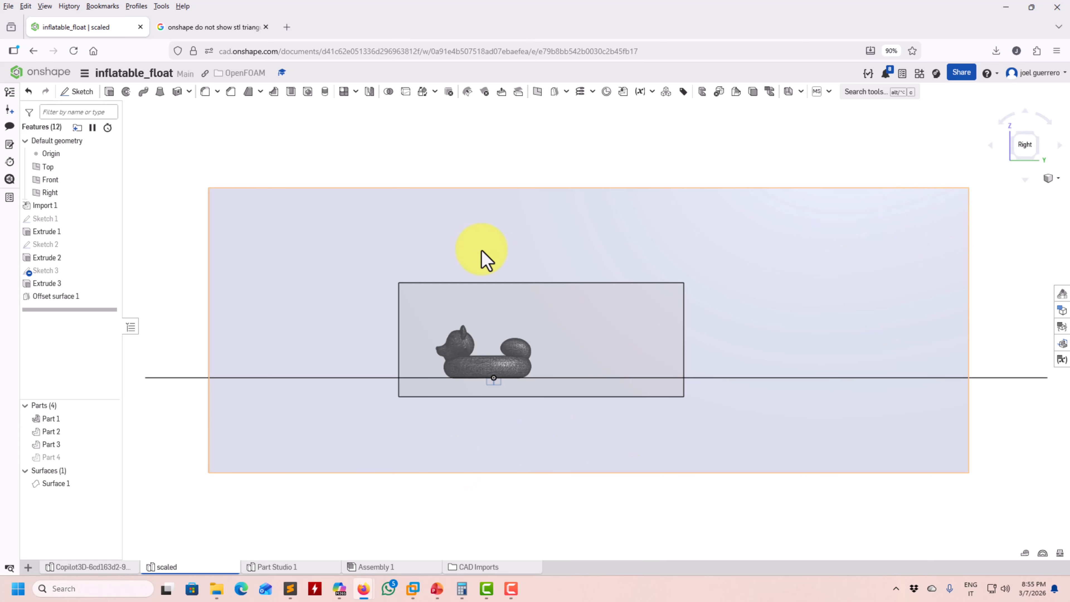
pyautogui.click(1005, 7)
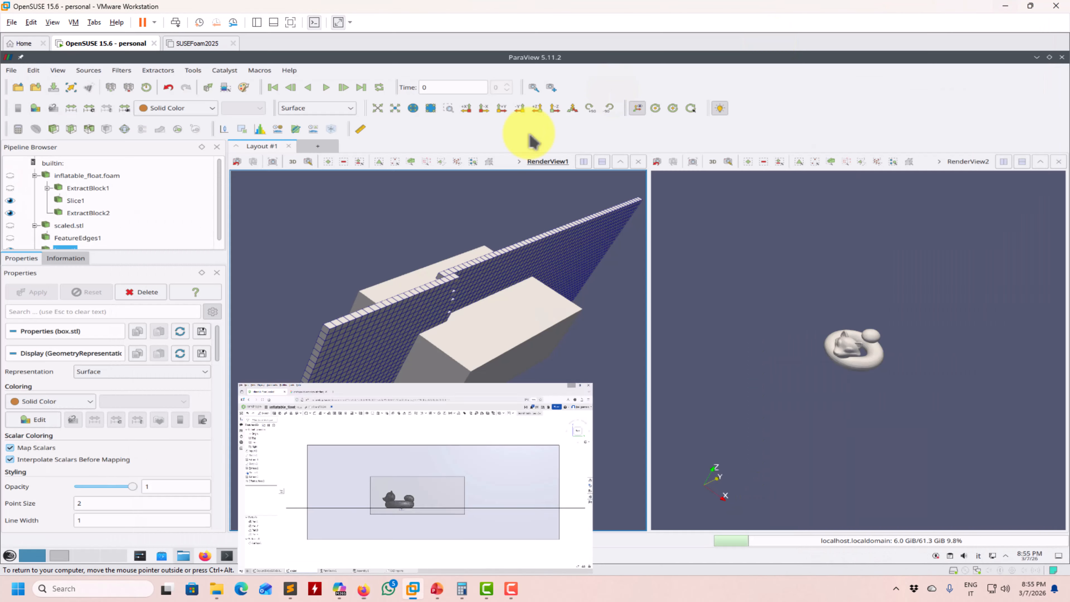
# Set the opacity of box.stl to 0.3 to reveal the float and mesh slice inside the box
pyautogui.moveTo(490, 379); pyautogui.dragTo(265, 335)
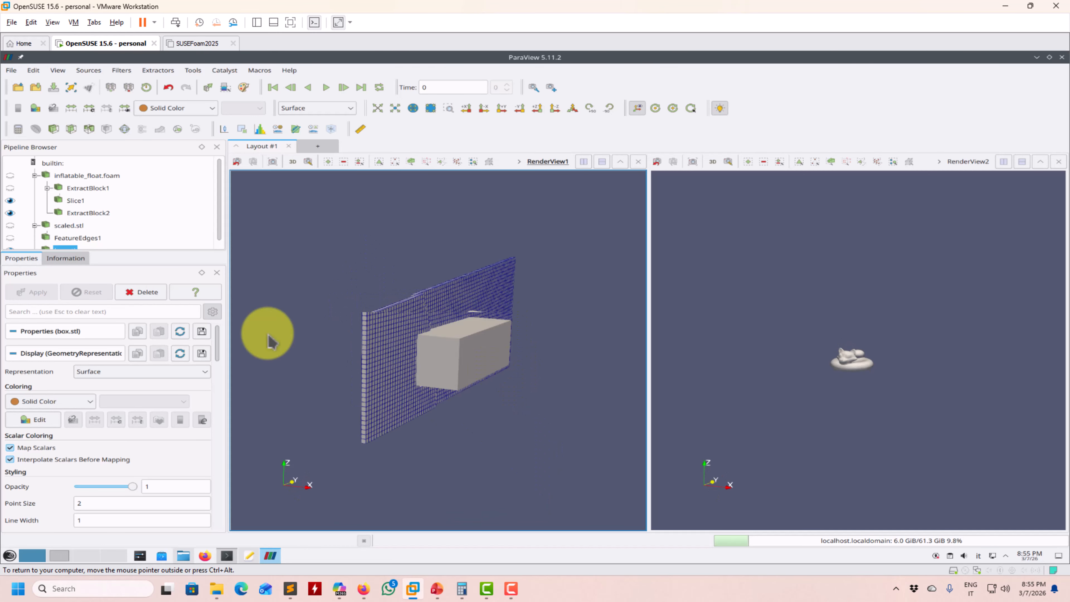
pyautogui.scroll(-1, 157, 232)
pyautogui.doubleClick(165, 487)
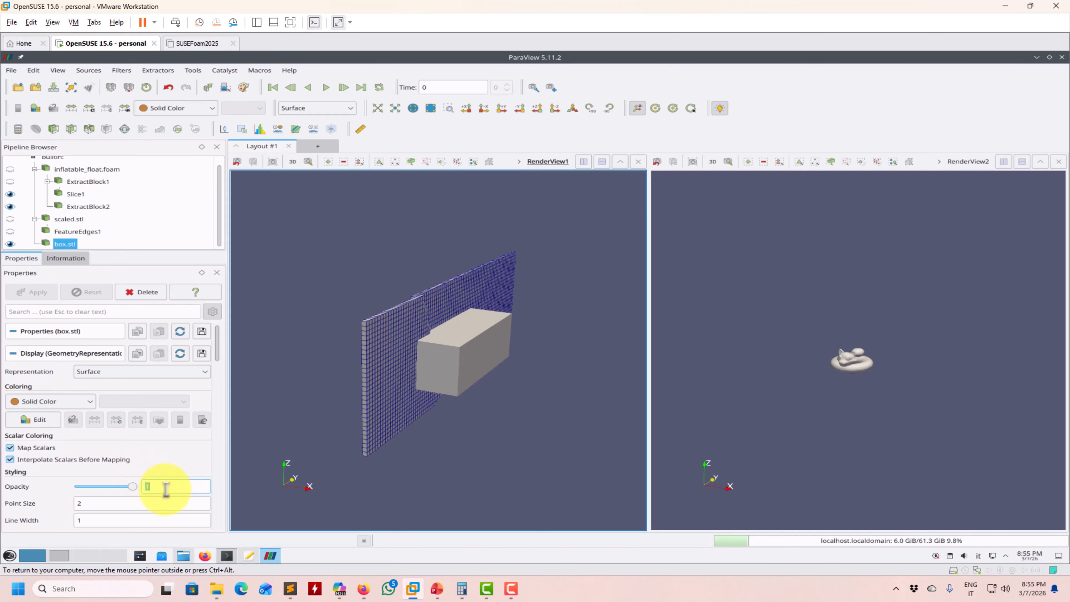
pyautogui.write('0.3')
pyautogui.press('Return')
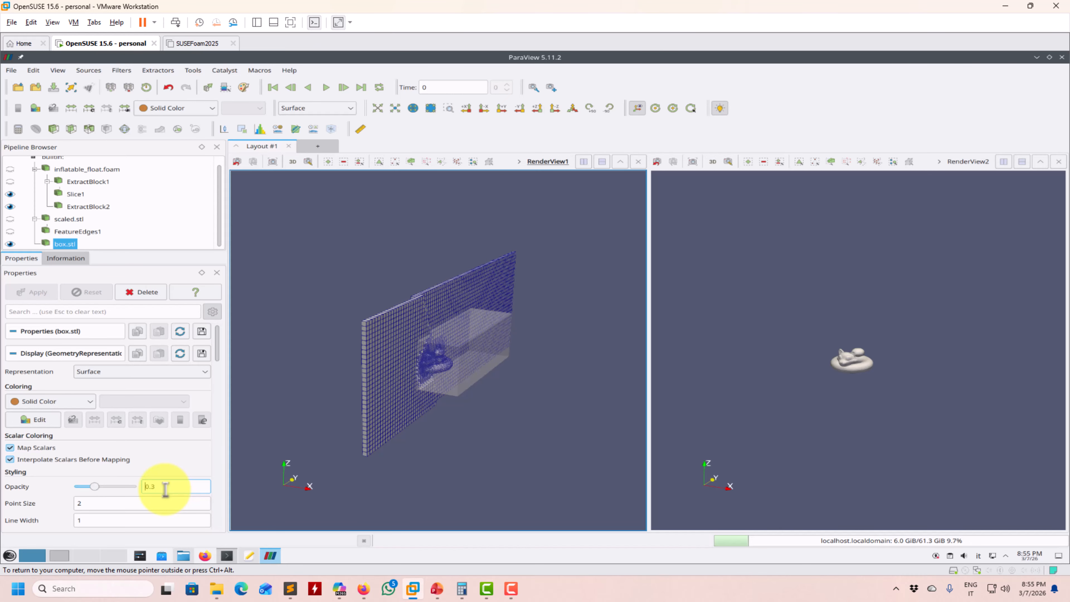
pyautogui.moveTo(521, 359); pyautogui.dragTo(509, 406, button='right')
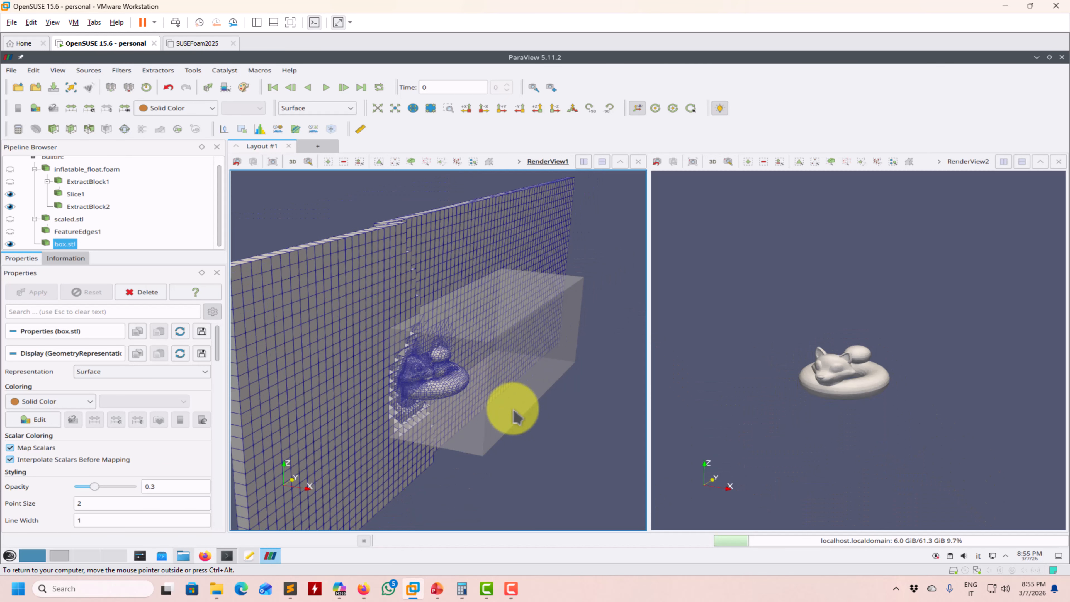
# Switch to snappyHexMeshDict in the text editor and duplicate the inflatable_float geometry entry below itself, renaming the copy box1
pyautogui.click(250, 556)
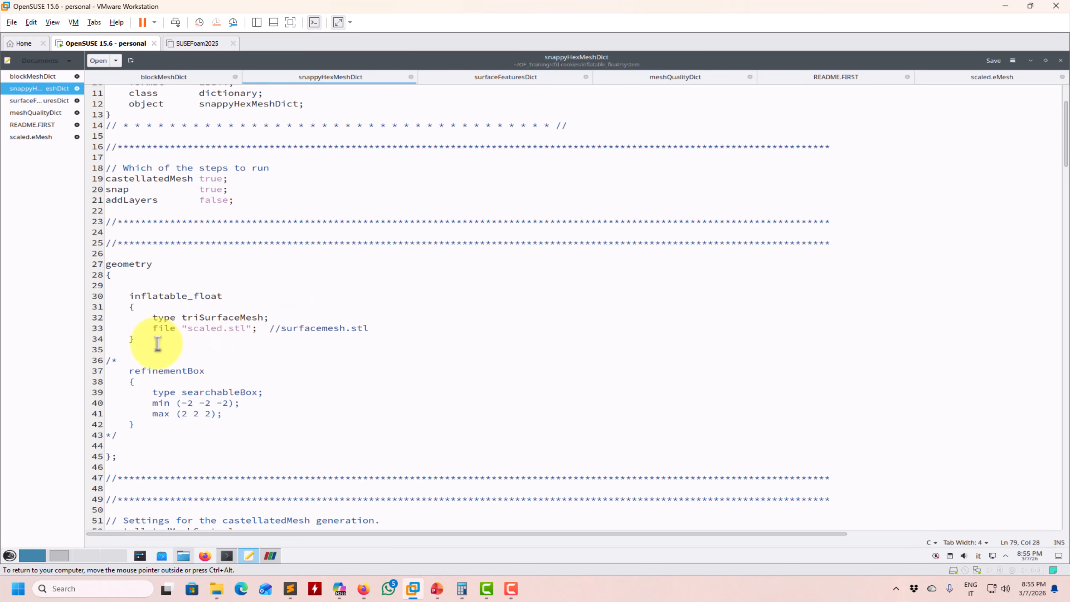
pyautogui.moveTo(157, 344); pyautogui.dragTo(18, 300)
pyautogui.hotkey('ctrl', 'c')
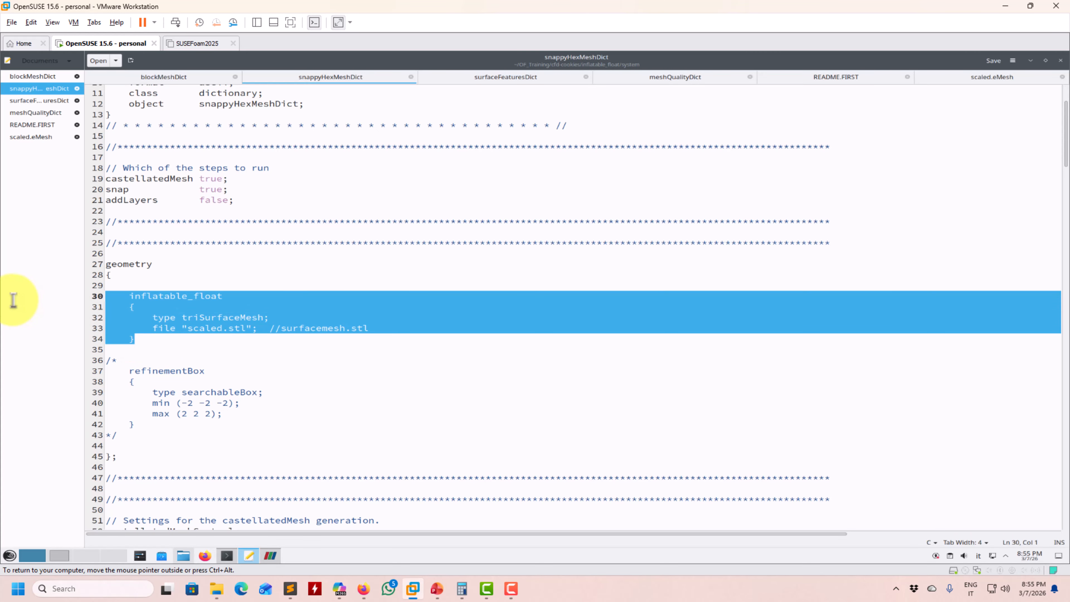
pyautogui.click(110, 349)
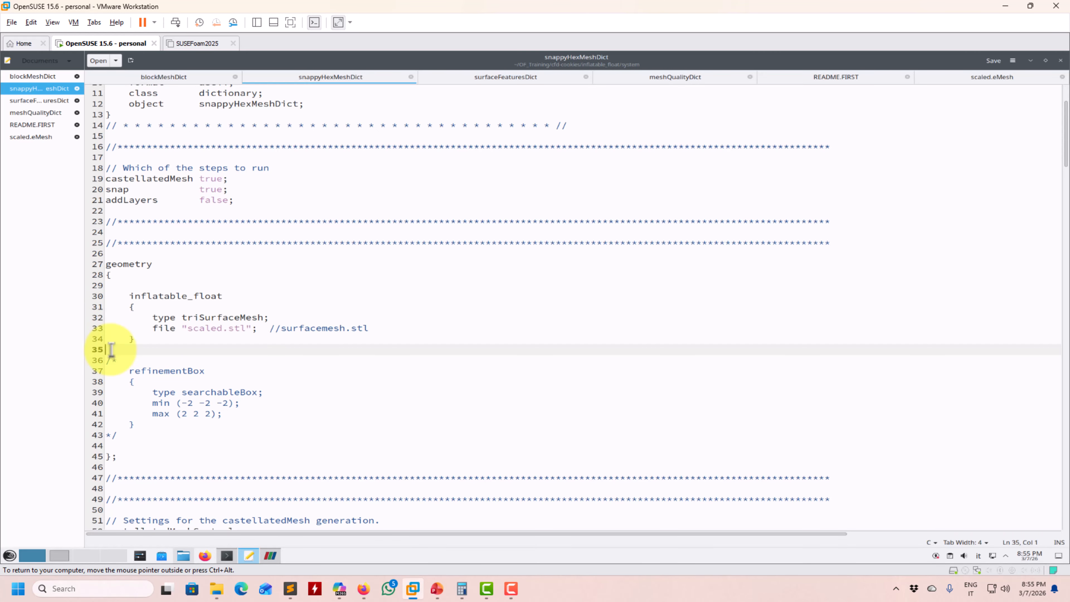
pyautogui.press('Return')
pyautogui.hotkey('ctrl', 'v')
pyautogui.doubleClick(161, 359)
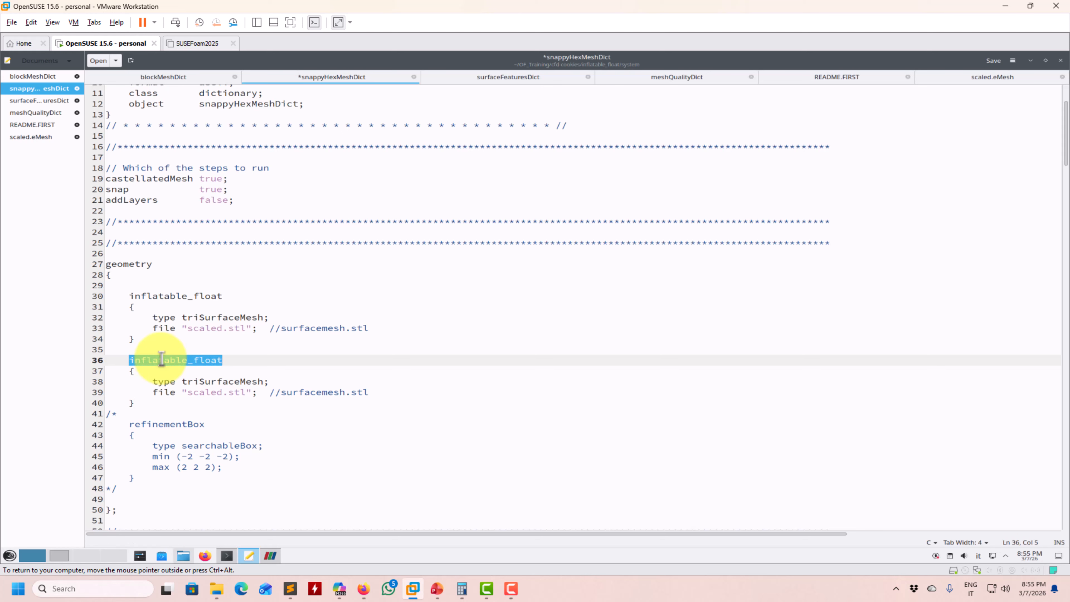
pyautogui.write('box')
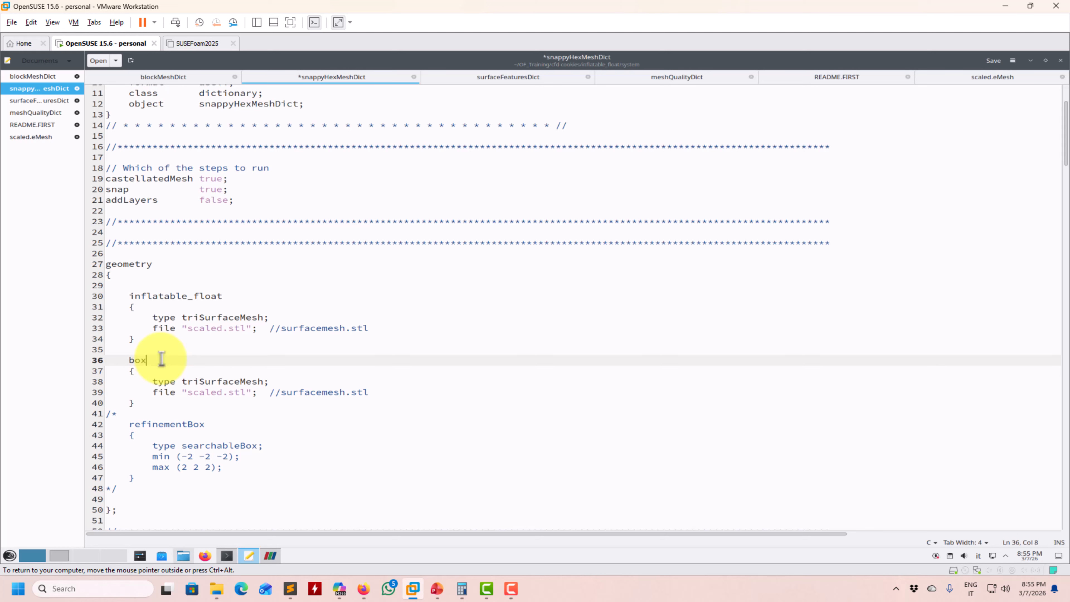
pyautogui.click(159, 403)
pyautogui.press('Return')
# Set the box1 geometry file to "box.stl" and save, checking the name against the files in constant/geometry
pyautogui.doubleClick(204, 392)
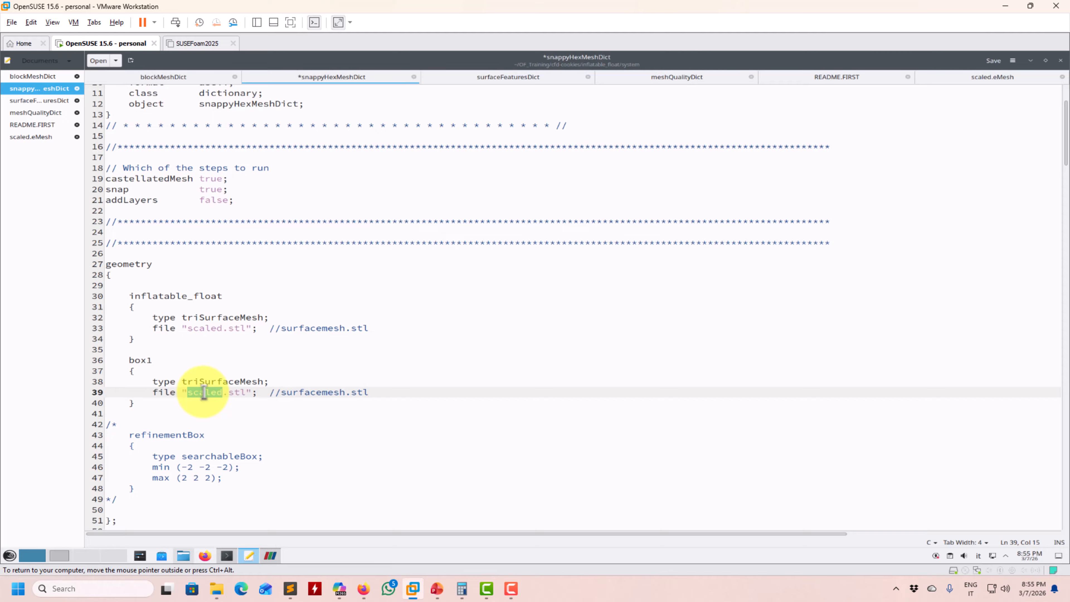
pyautogui.write('box')
pyautogui.hotkey('ctrl', 's')
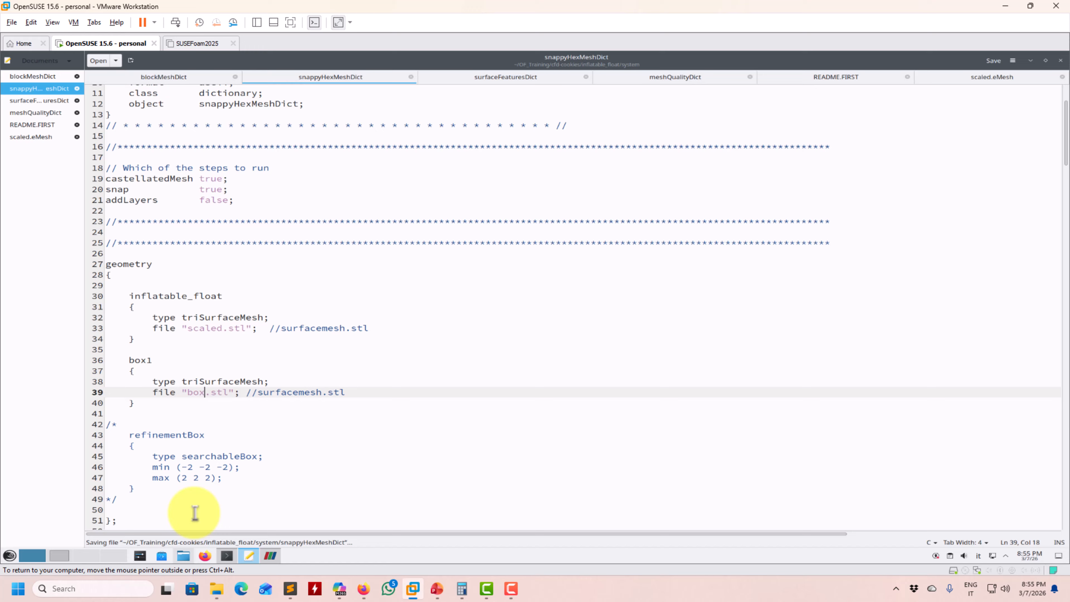
pyautogui.click(184, 557)
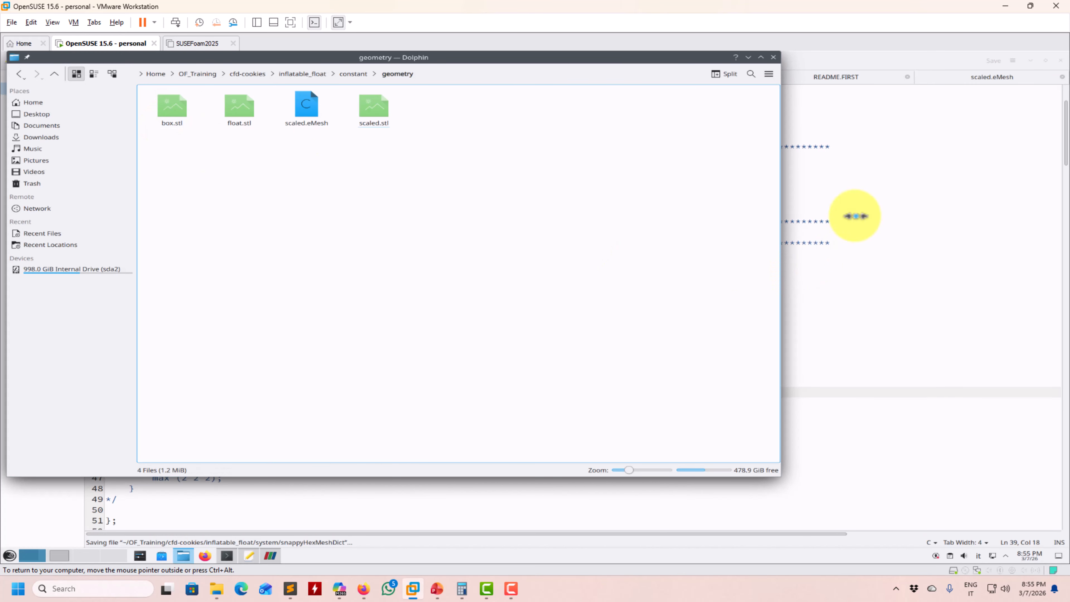
pyautogui.click(748, 57)
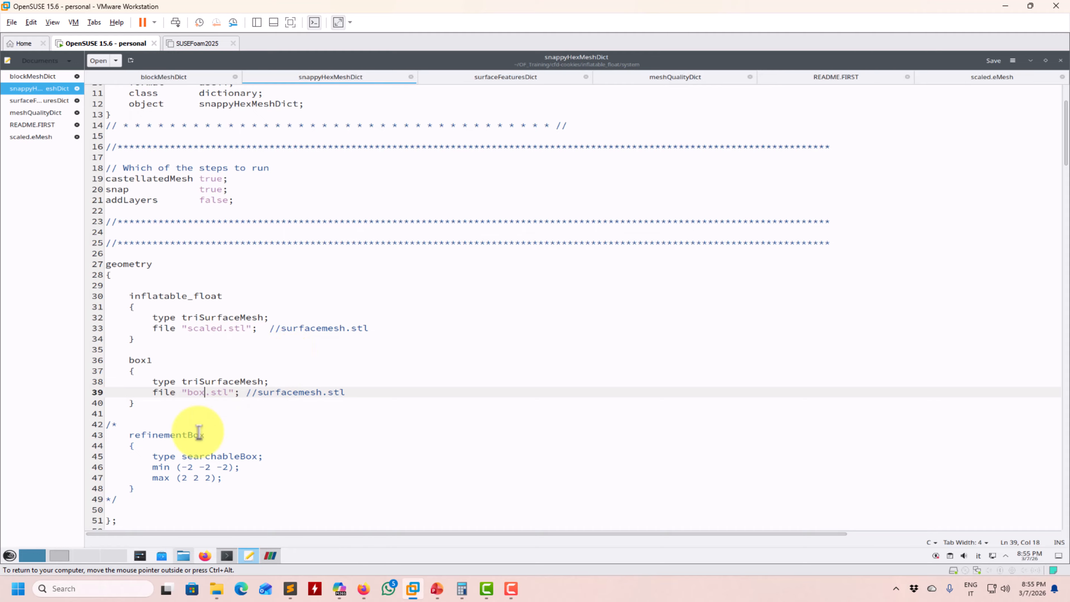
# Uncomment the refinementBox block in the refinementRegions section by removing its opening and closing comment marks
pyautogui.scroll(-9, 199, 435)
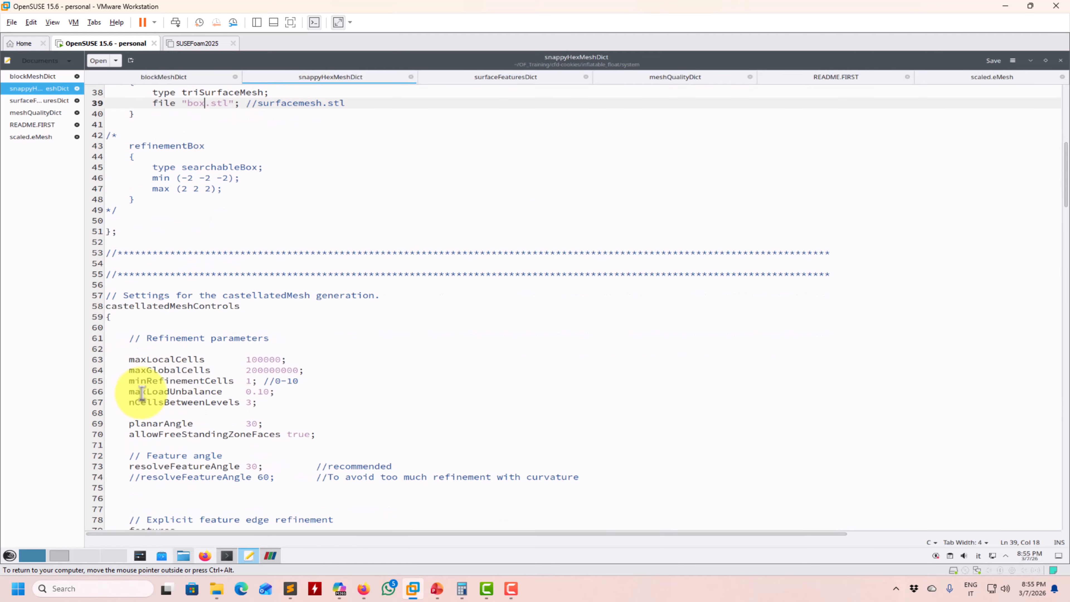
pyautogui.scroll(-5, 214, 361)
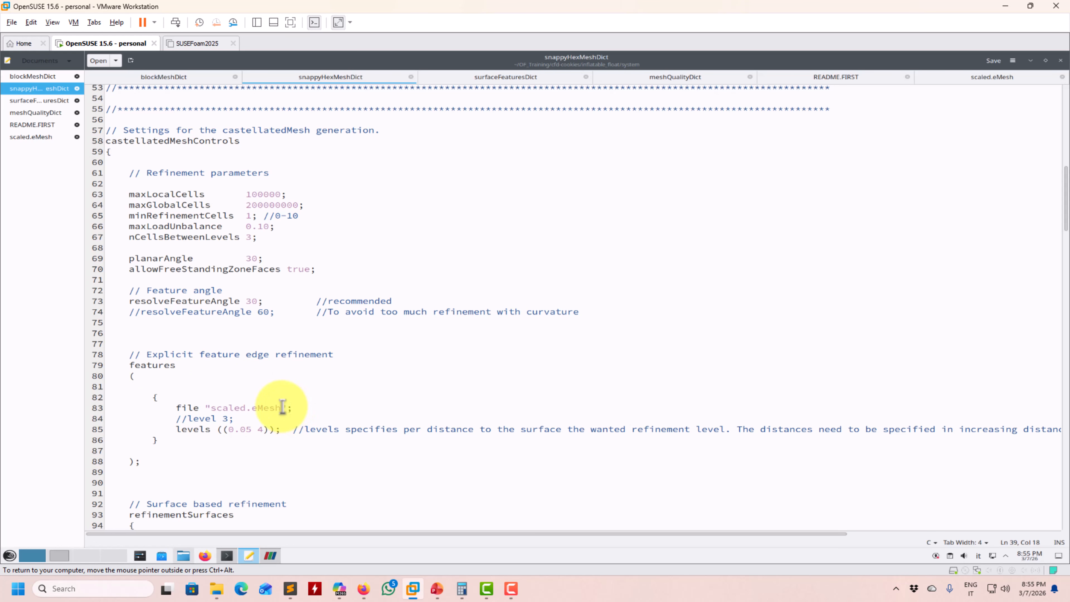
pyautogui.scroll(-5, 270, 401)
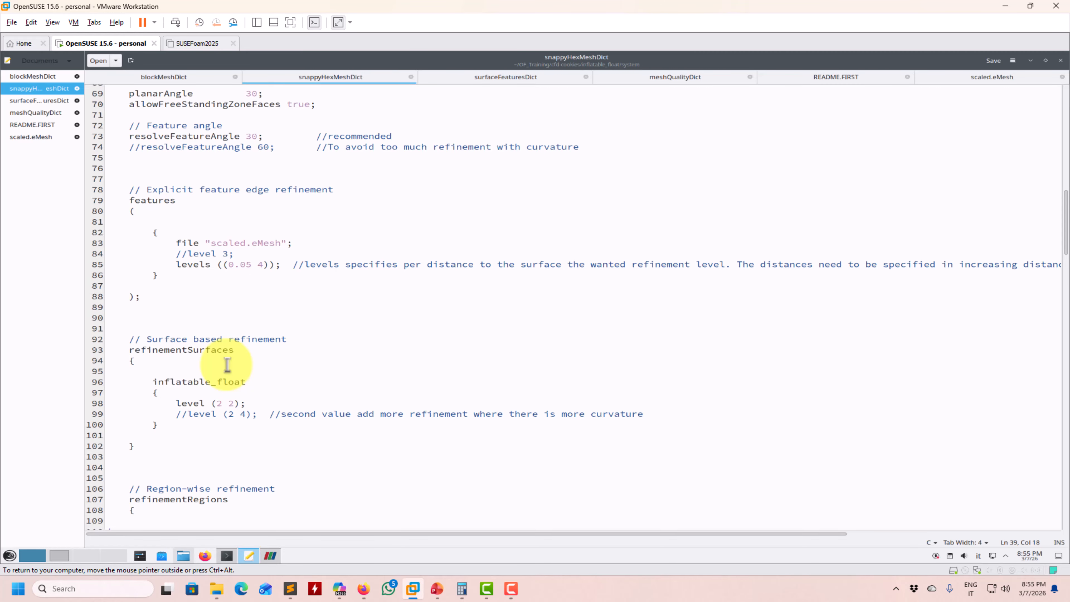
pyautogui.scroll(-5, 227, 369)
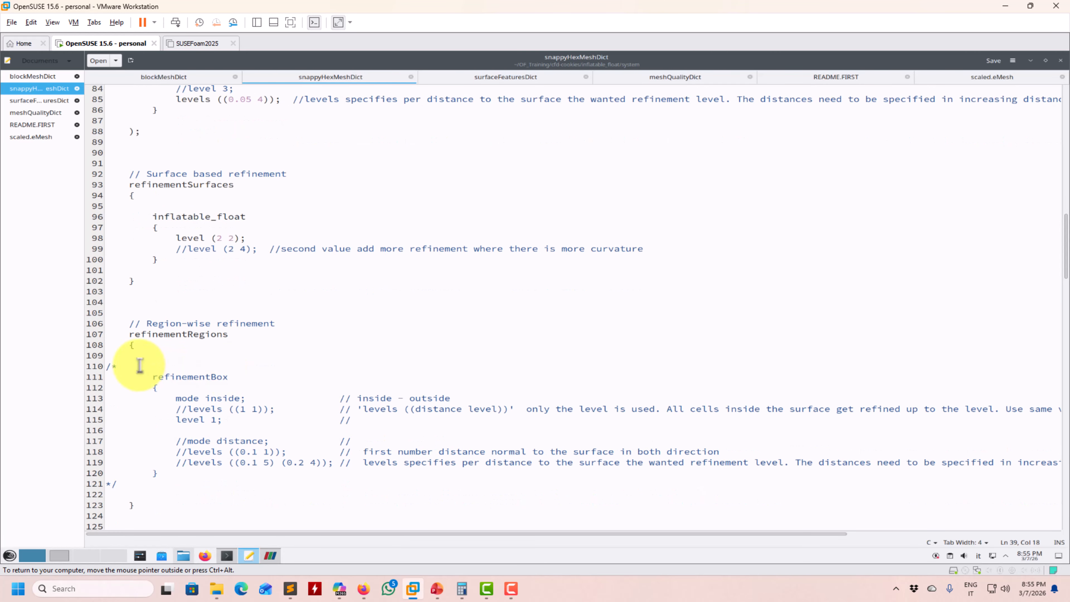
pyautogui.click(128, 370)
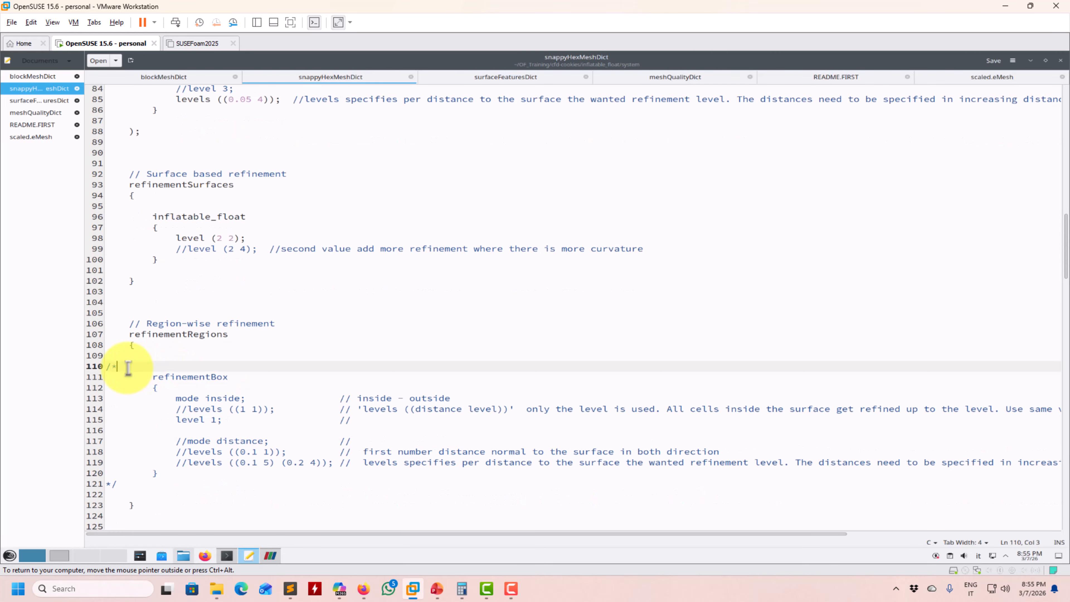
pyautogui.press('BackSpace')
pyautogui.press('BackSpace')
pyautogui.click(123, 482)
pyautogui.press('BackSpace')
pyautogui.press('BackSpace')
# Rename the refinementBox region entry to box1 and save snappyHexMeshDict, then review its inside mode
pyautogui.doubleClick(187, 378)
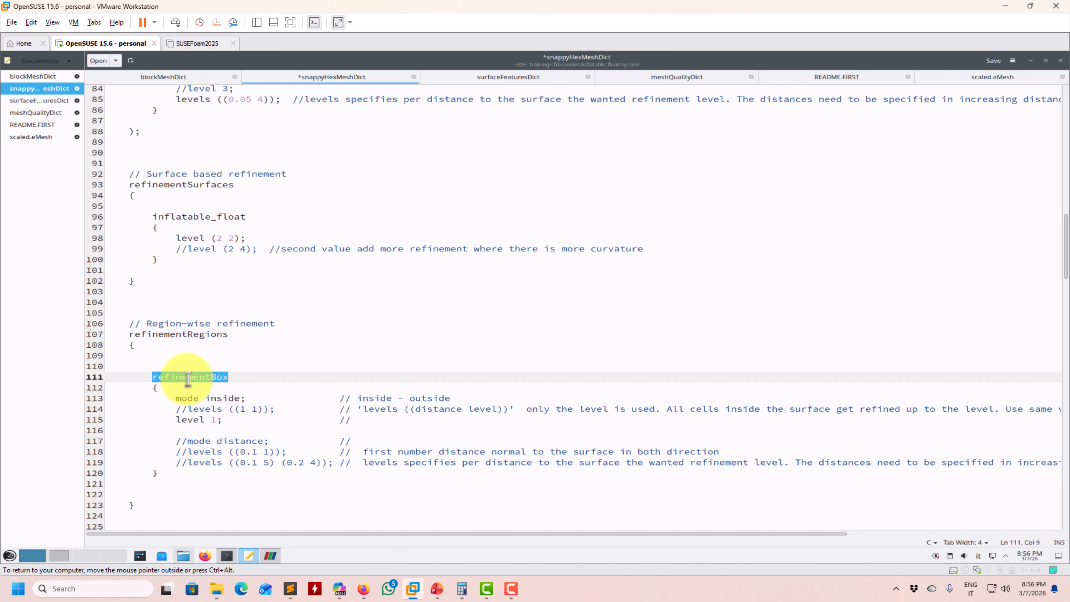
pyautogui.write('box1')
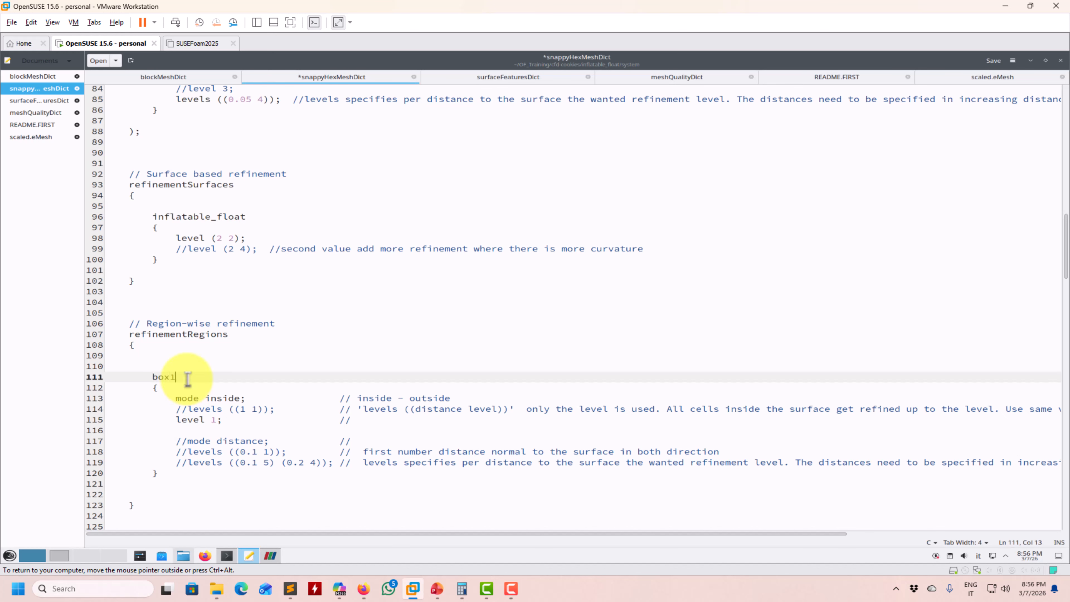
pyautogui.hotkey('ctrl', 's')
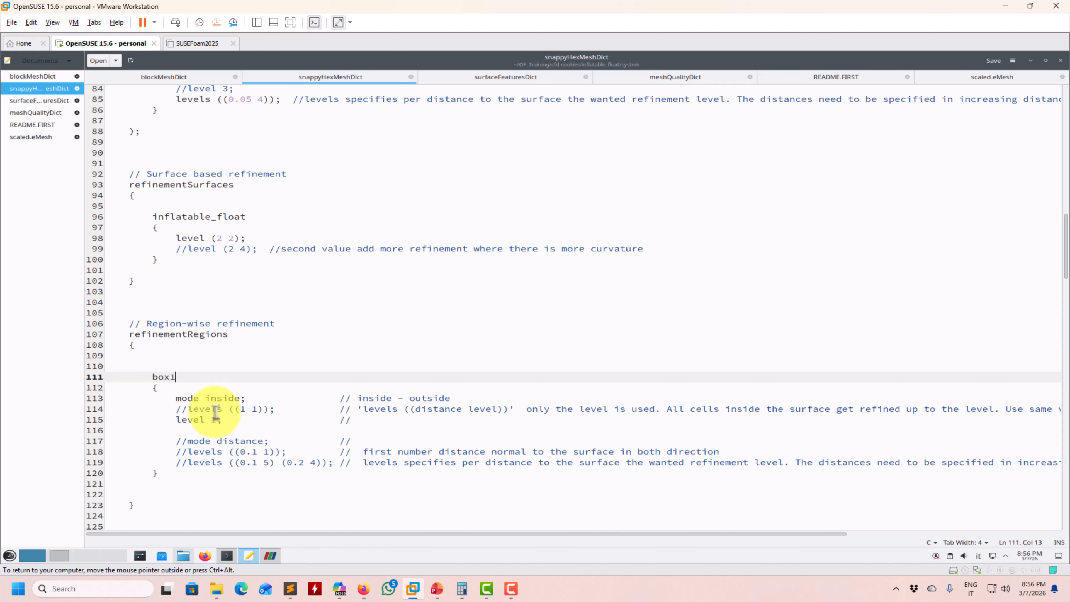
pyautogui.doubleClick(222, 398)
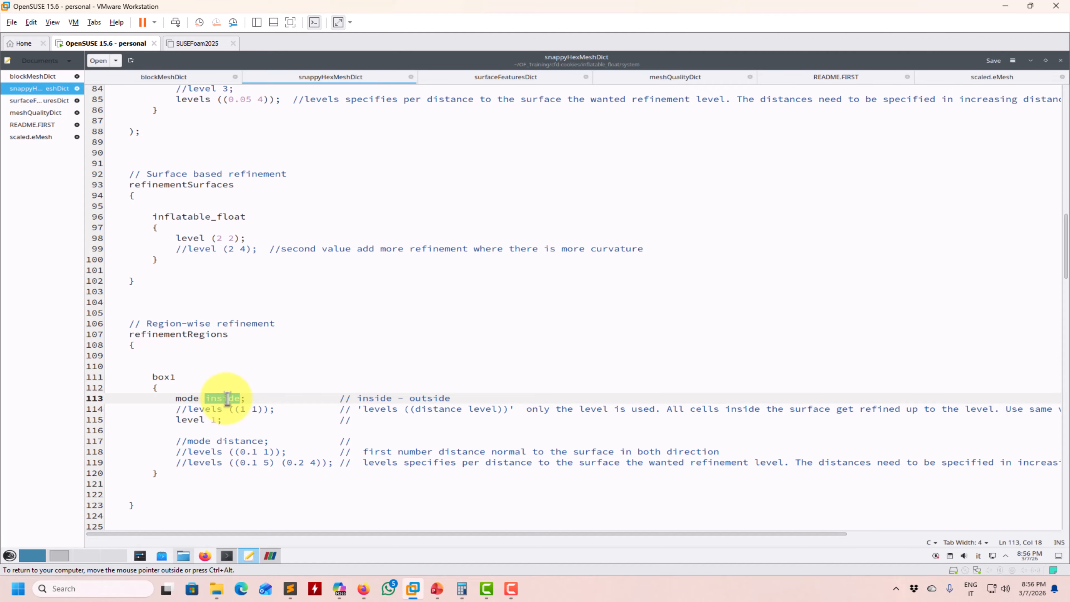
# For the scaled.eMesh feature refinement, comment out the levels line, enable the level line with value 4, and save
pyautogui.scroll(4, 227, 399)
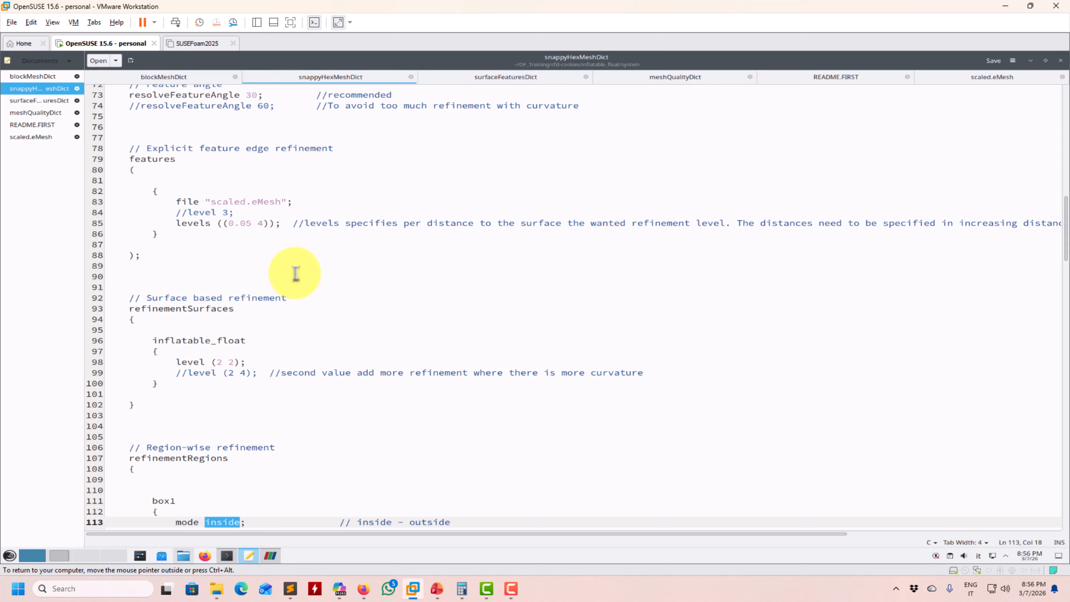
pyautogui.scroll(3, 246, 264)
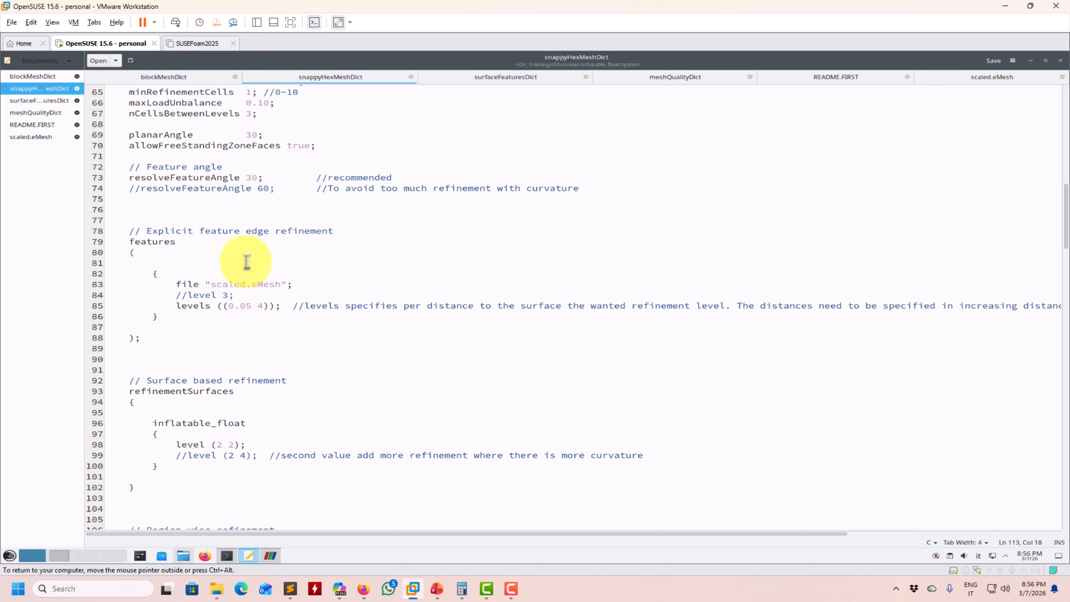
pyautogui.click(177, 306)
pyautogui.write('/')
pyautogui.write('/')
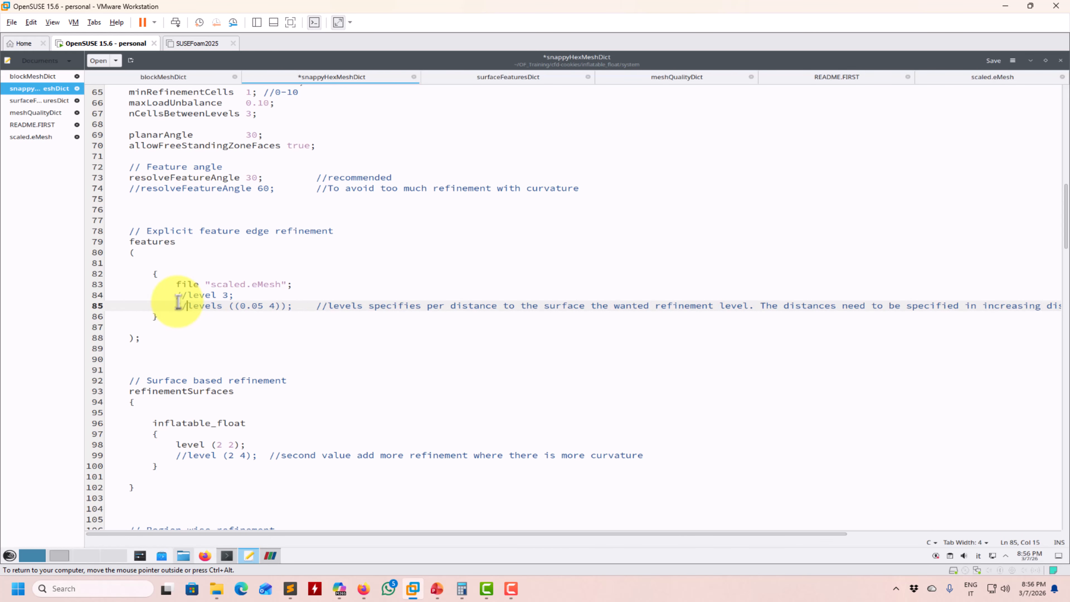
pyautogui.press('Up')
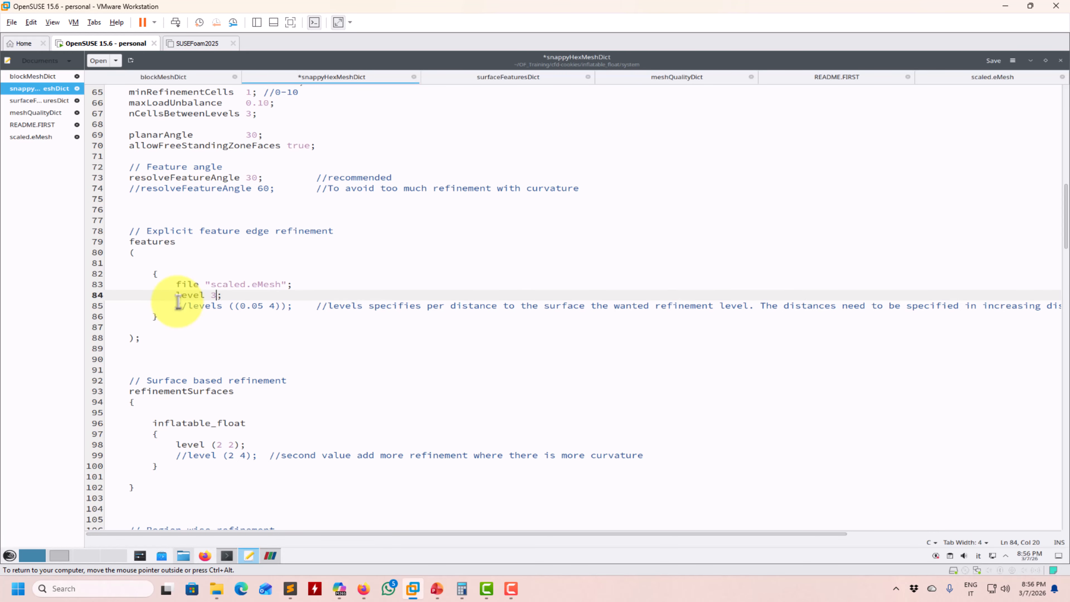
pyautogui.hotkey('ctrl', 's')
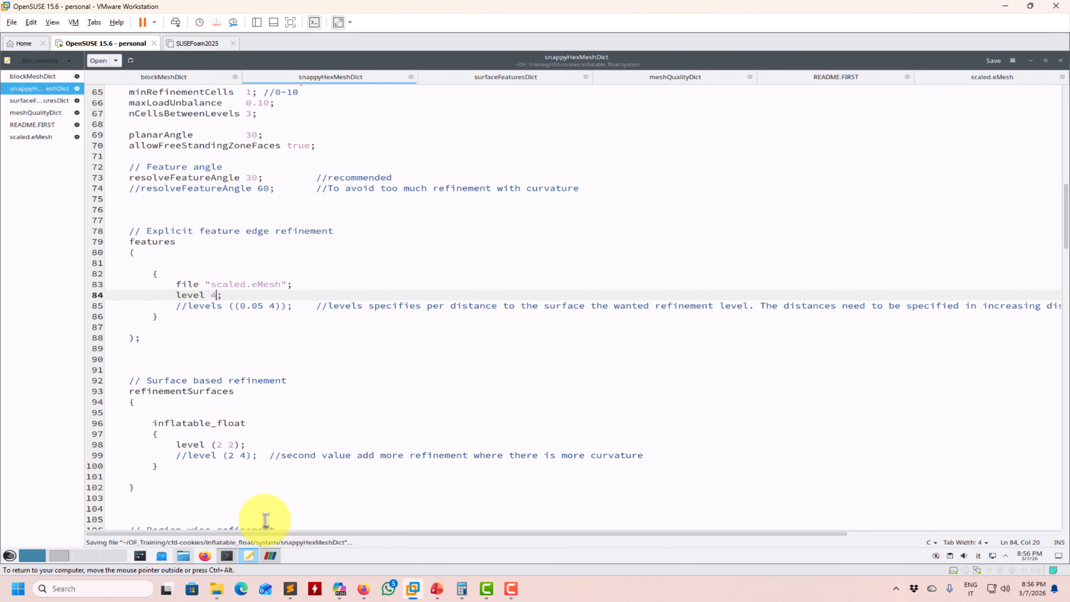
# Review the surface refinement, box1 region, locationInMesh and snapControls settings in snappyHexMeshDict
pyautogui.click(226, 555)
pyautogui.click(248, 556)
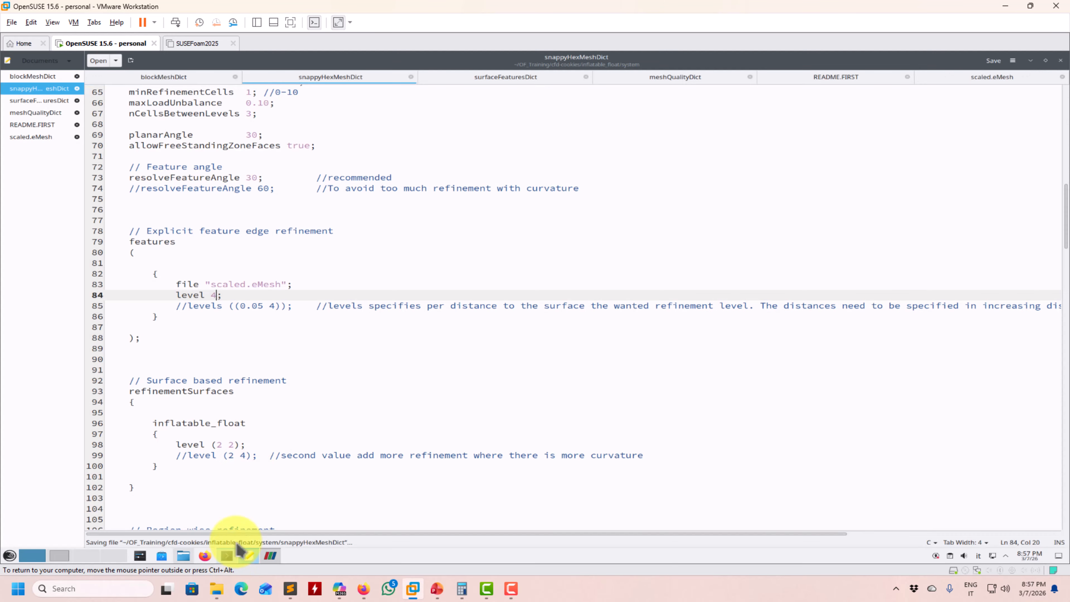
pyautogui.scroll(-4, 263, 425)
pyautogui.scroll(-13, 226, 381)
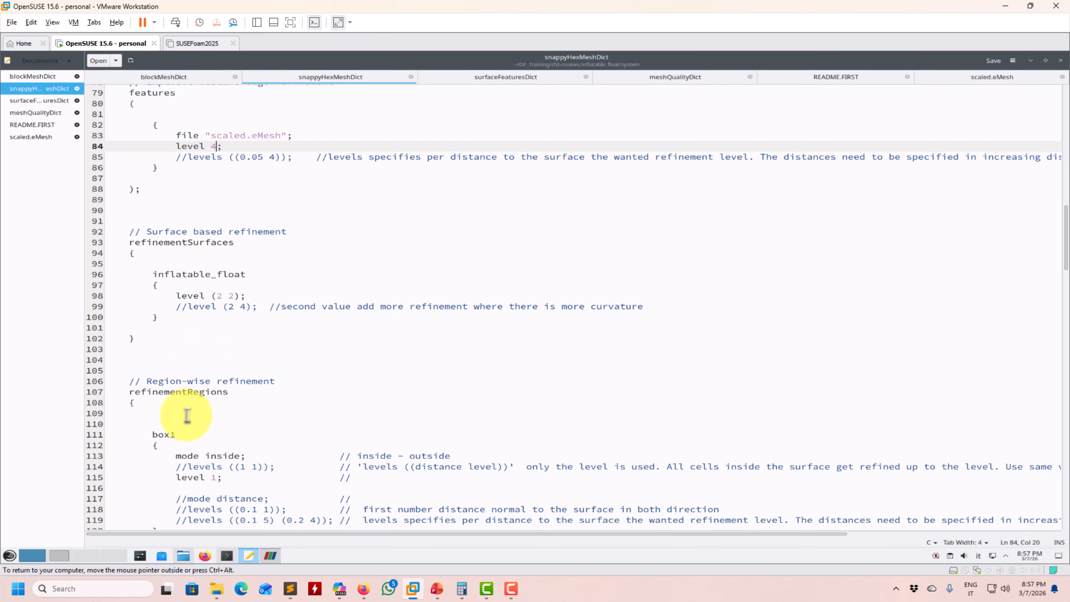
pyautogui.scroll(-8, 196, 403)
pyautogui.scroll(11, 199, 390)
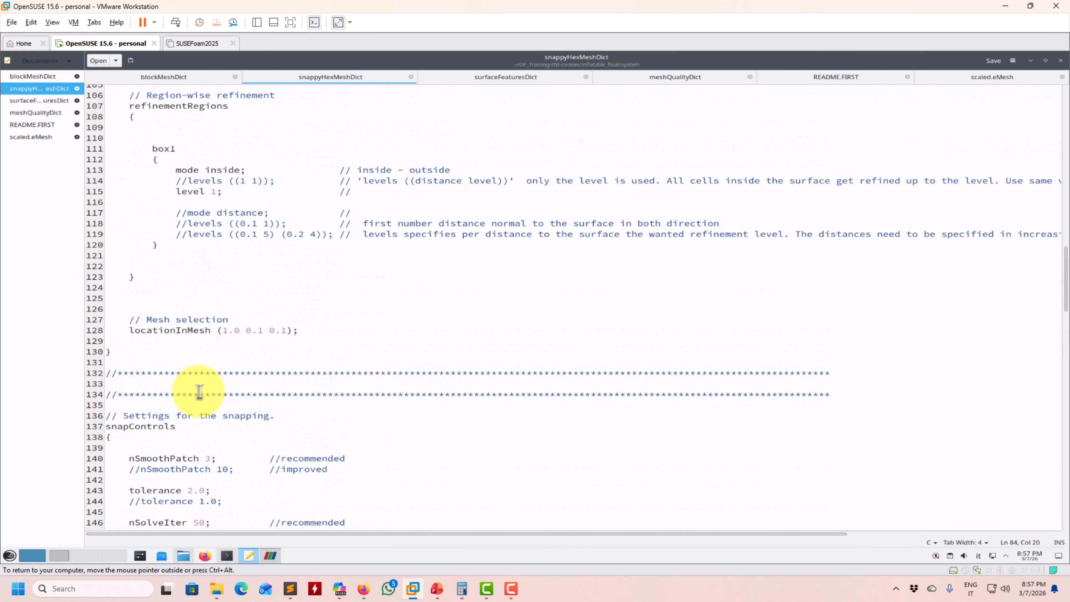
pyautogui.scroll(-5, 222, 358)
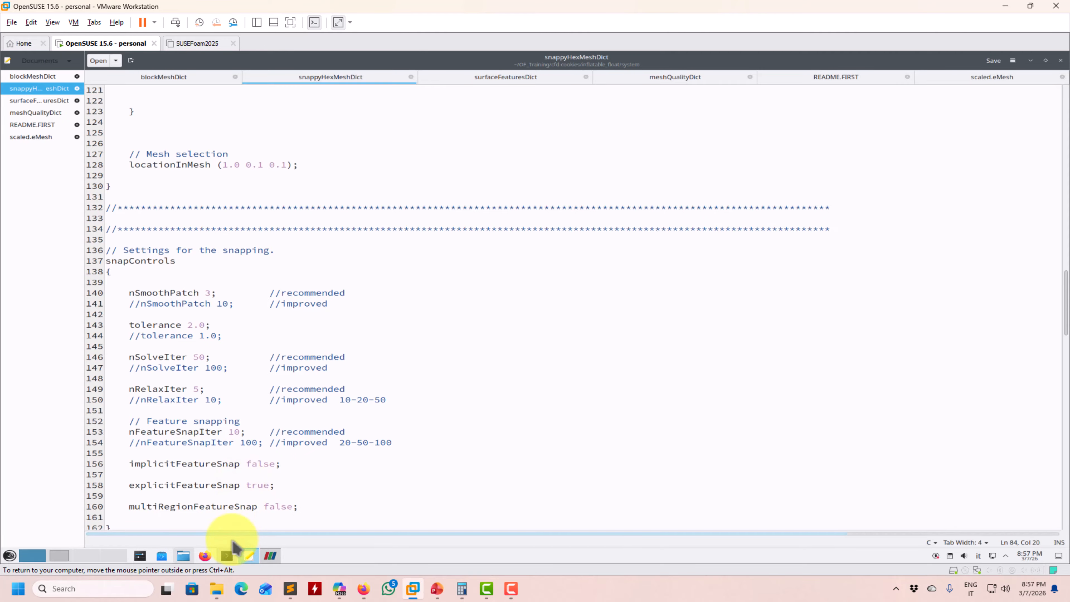
# Switch to the bash session in Konsole and run blockMesh followed by snappyHexMesh for the inflatable_float case
pyautogui.click(227, 556)
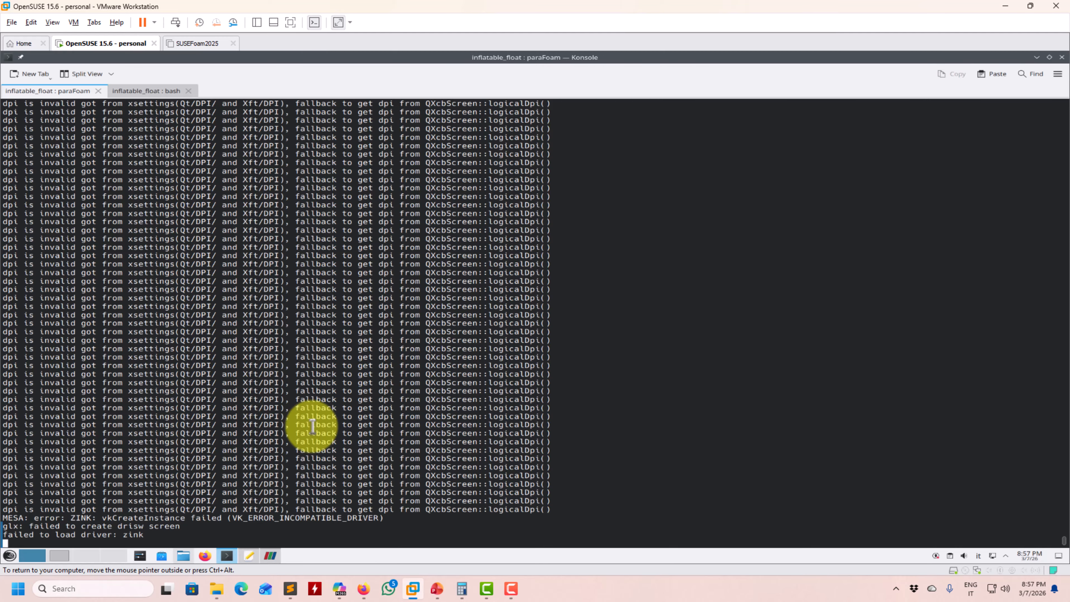
pyautogui.click(145, 90)
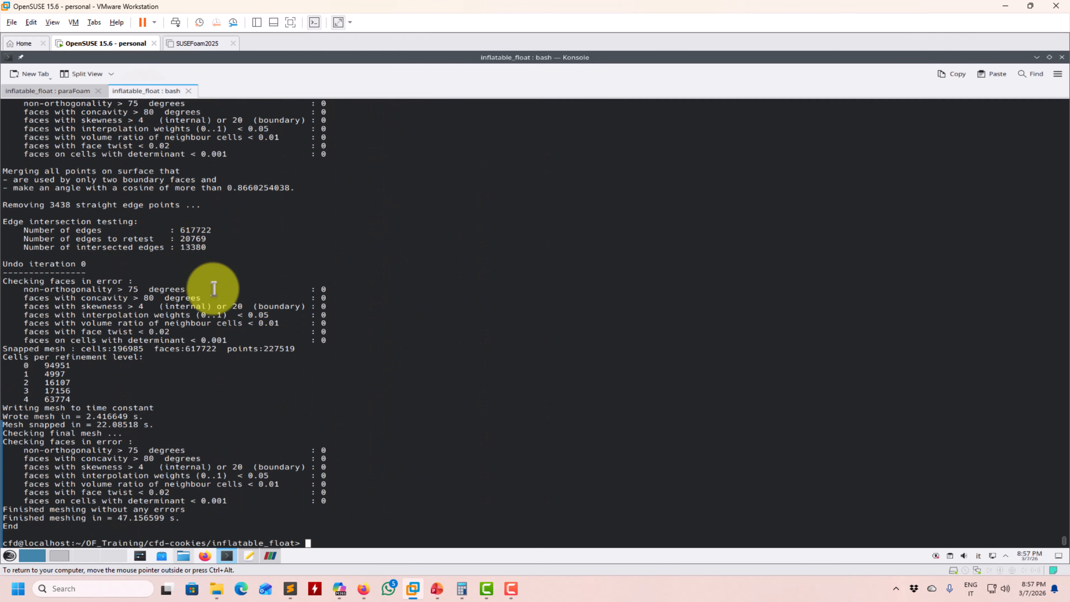
pyautogui.press('Return')
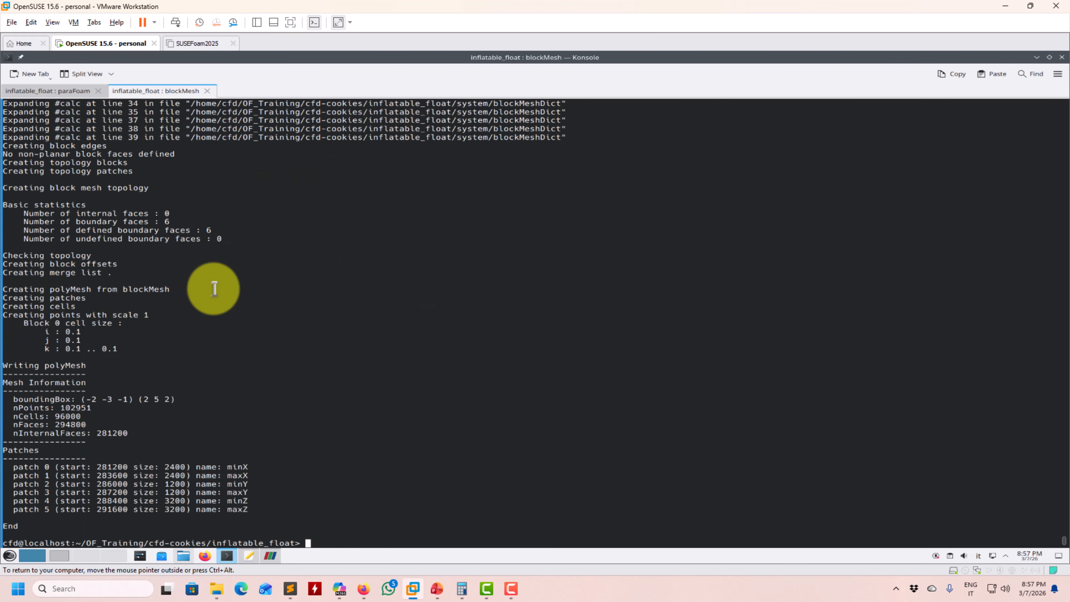
pyautogui.press('Return')
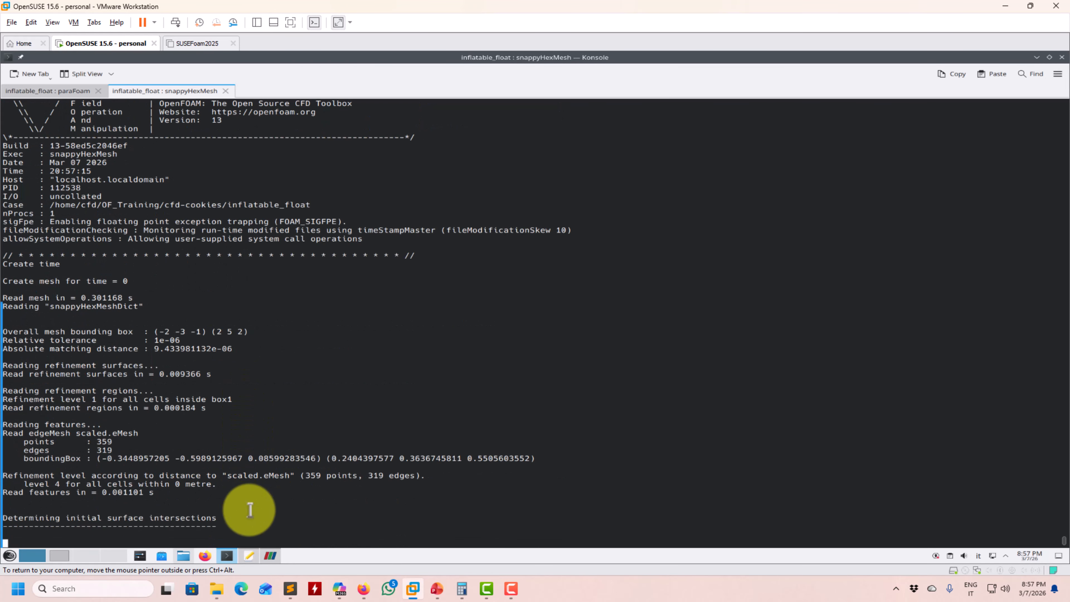
# Switch to ParaView, hide Slice1 to examine the float inside the transparent box, and return to Konsole to check the snappyHexMesh progress
pyautogui.click(270, 555)
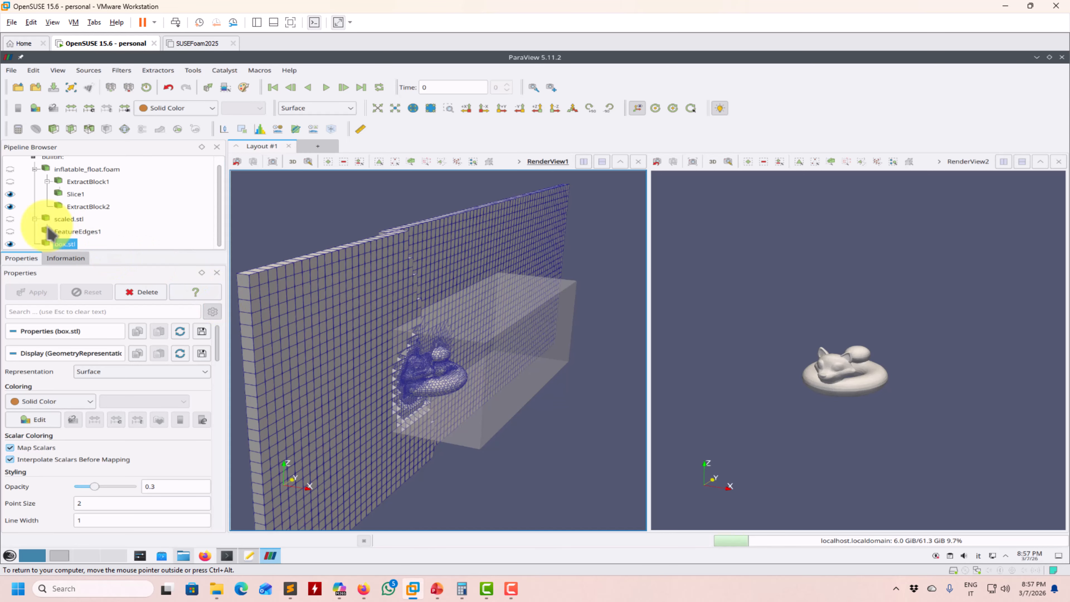
pyautogui.click(11, 194)
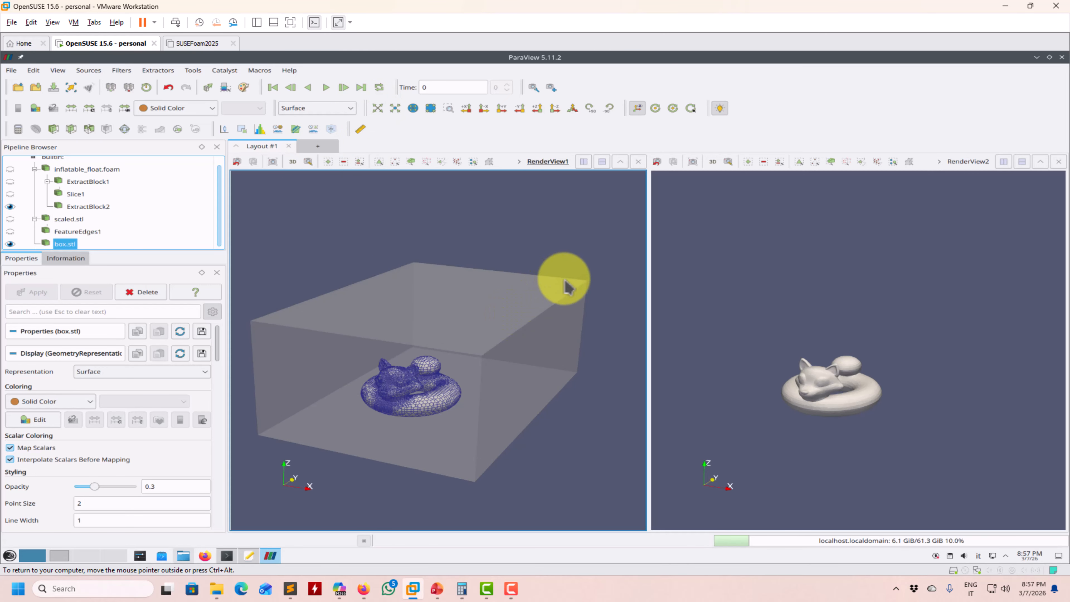
pyautogui.moveTo(568, 282); pyautogui.dragTo(310, 495)
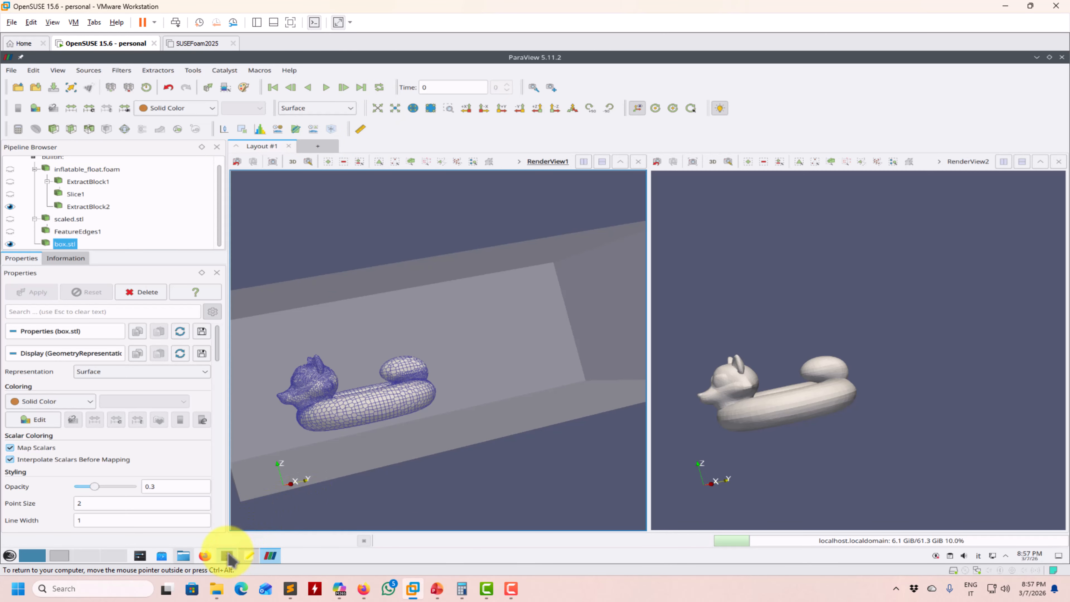
pyautogui.click(226, 556)
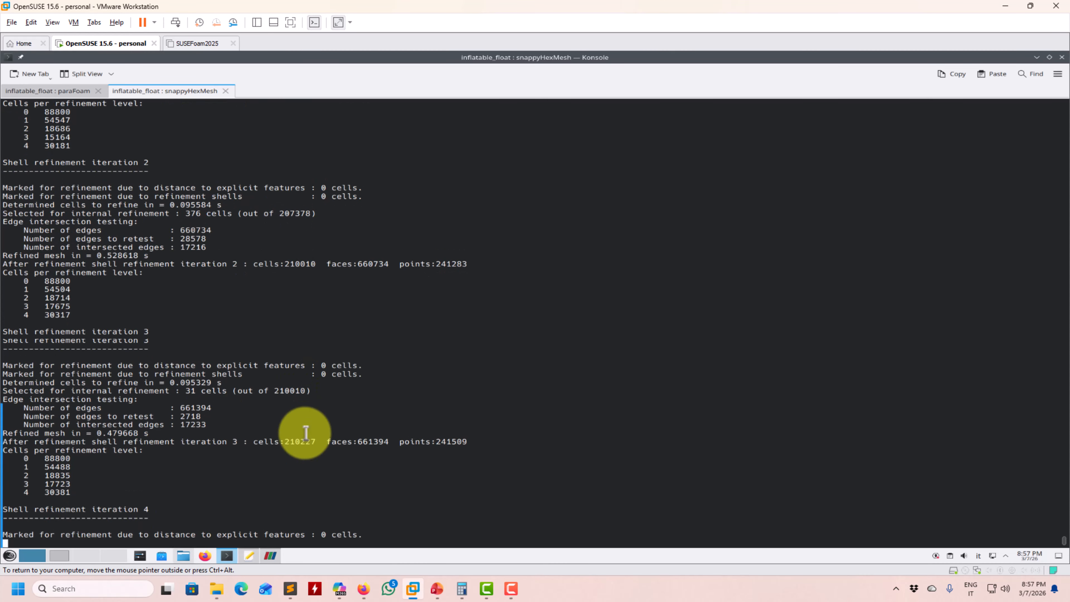
# Switch to the Onshape inflatable_float document and examine the float, inner box, outer domain and horizontal surface from an oblique view
pyautogui.moveTo(364, 586)
pyautogui.click(478, 546)
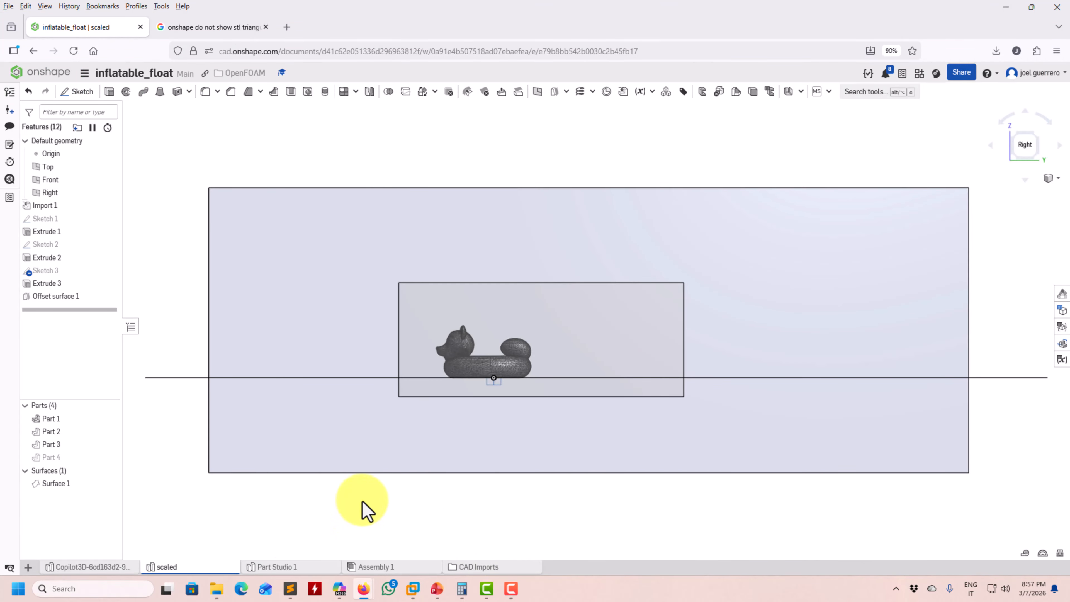
pyautogui.moveTo(367, 478); pyautogui.dragTo(363, 475, button='middle')
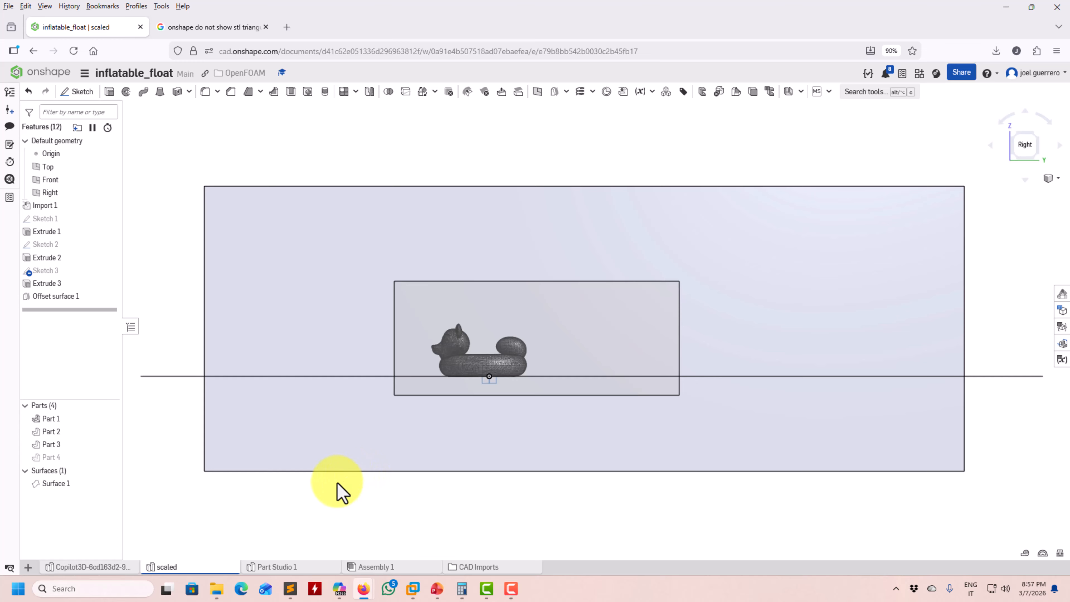
pyautogui.moveTo(344, 529); pyautogui.dragTo(390, 530, button='right')
pyautogui.moveTo(390, 529); pyautogui.dragTo(546, 534, button='middle')
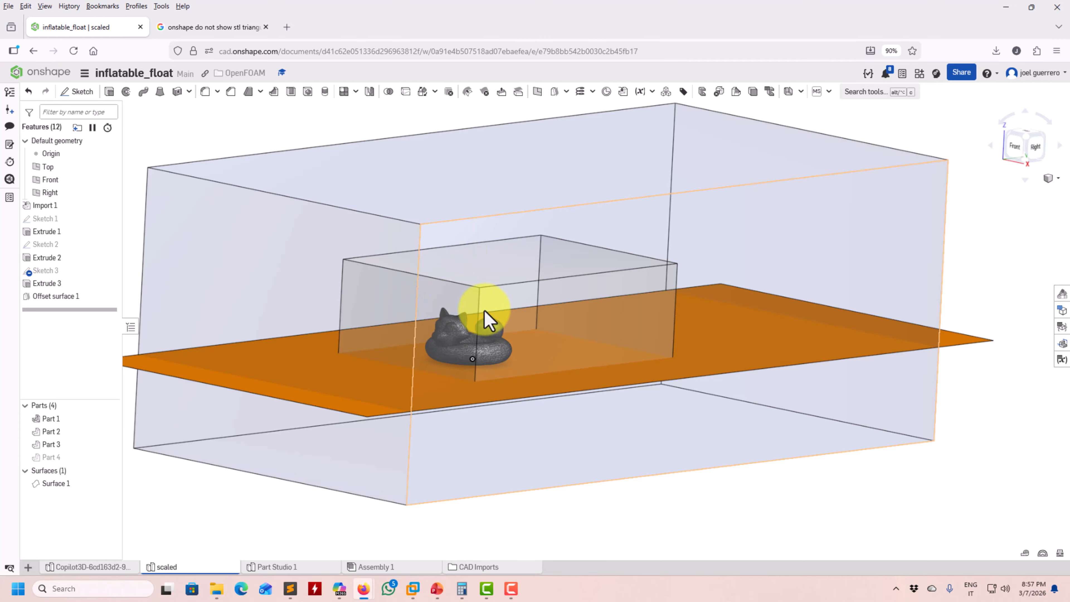
# Hide Part 2 and Part 3 to examine the float on the horizontal surface, and show both parts again
pyautogui.click(109, 431)
pyautogui.click(108, 445)
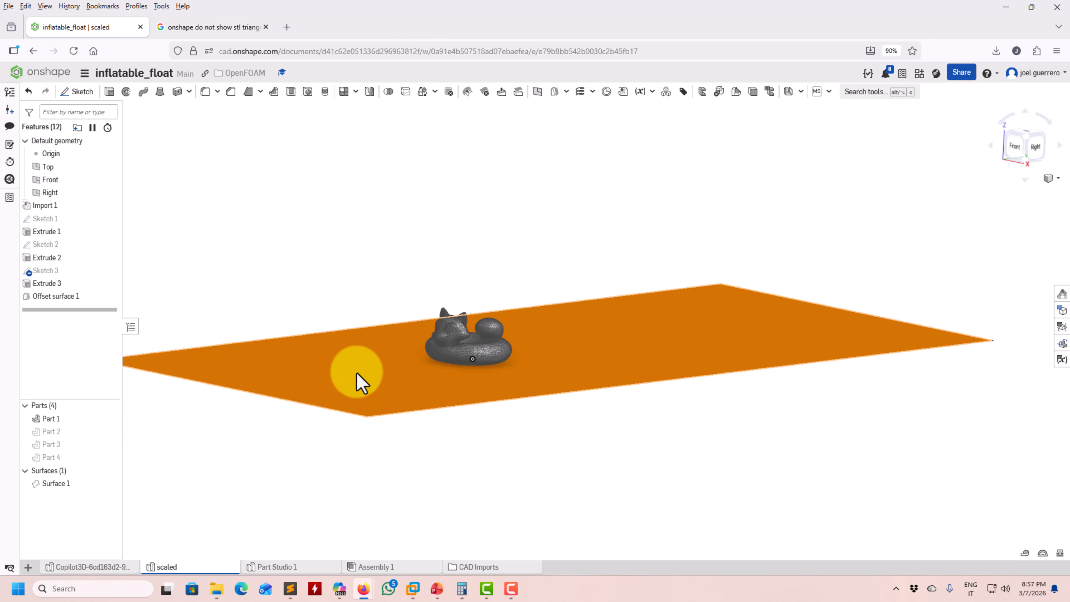
pyautogui.moveTo(361, 380); pyautogui.dragTo(368, 406, button='right')
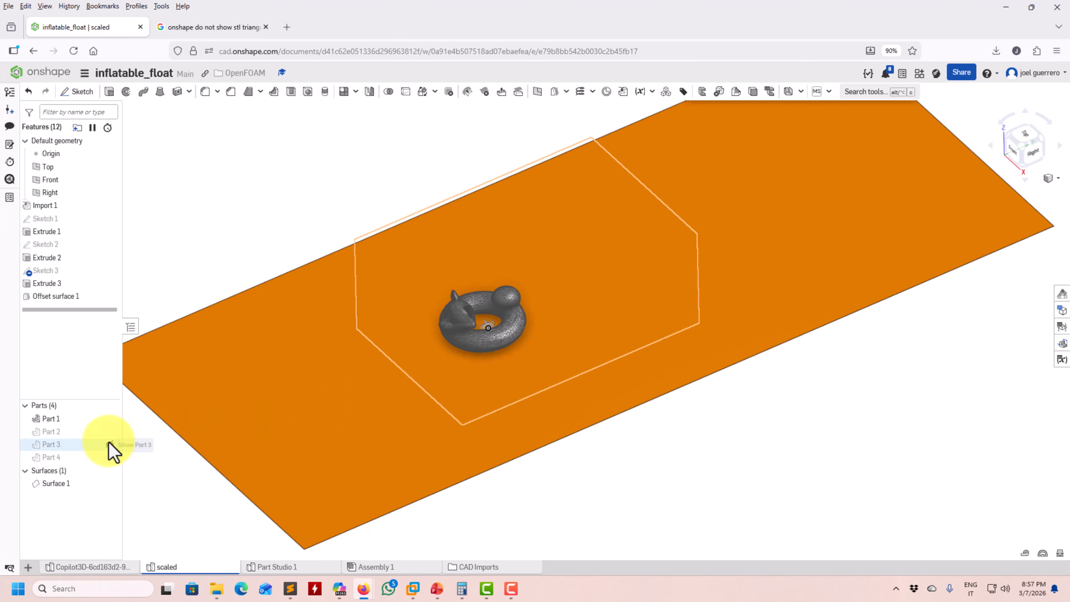
pyautogui.click(110, 431)
pyautogui.click(109, 444)
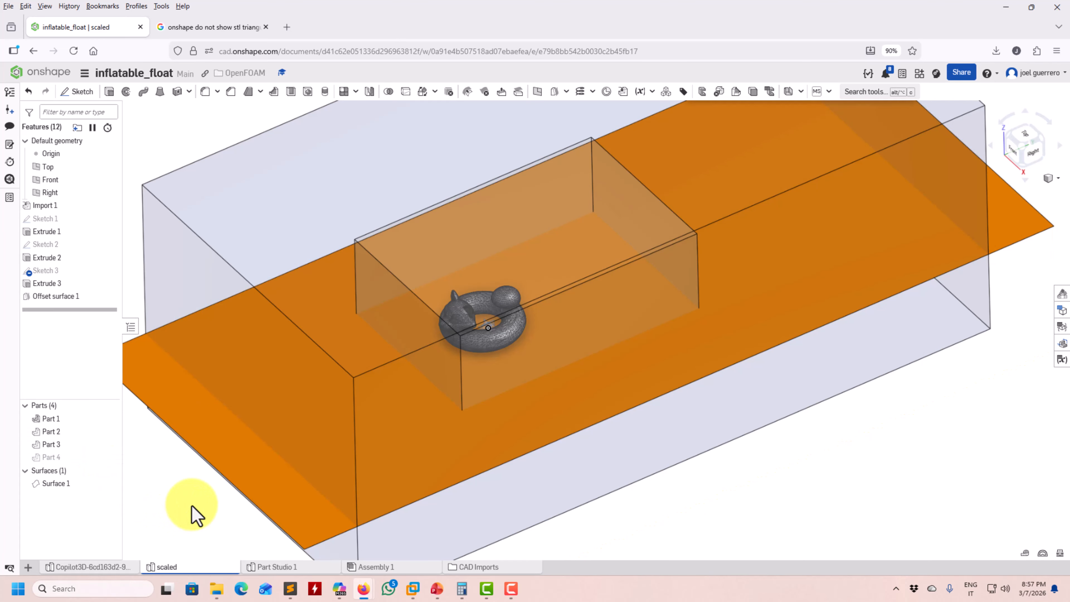
pyautogui.scroll(2, 192, 503)
pyautogui.scroll(-5, 192, 504)
pyautogui.moveTo(681, 514); pyautogui.dragTo(728, 450, button='right')
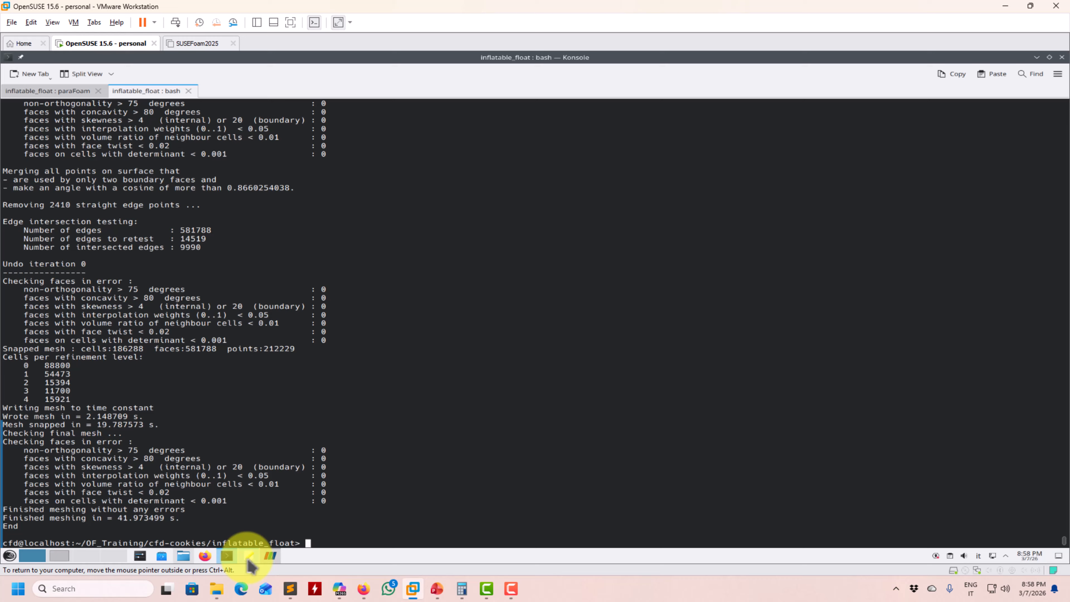
# Switch to the text editor in the virtual machine and review the domain extents and cell sizes in blockMeshDict
pyautogui.click(249, 555)
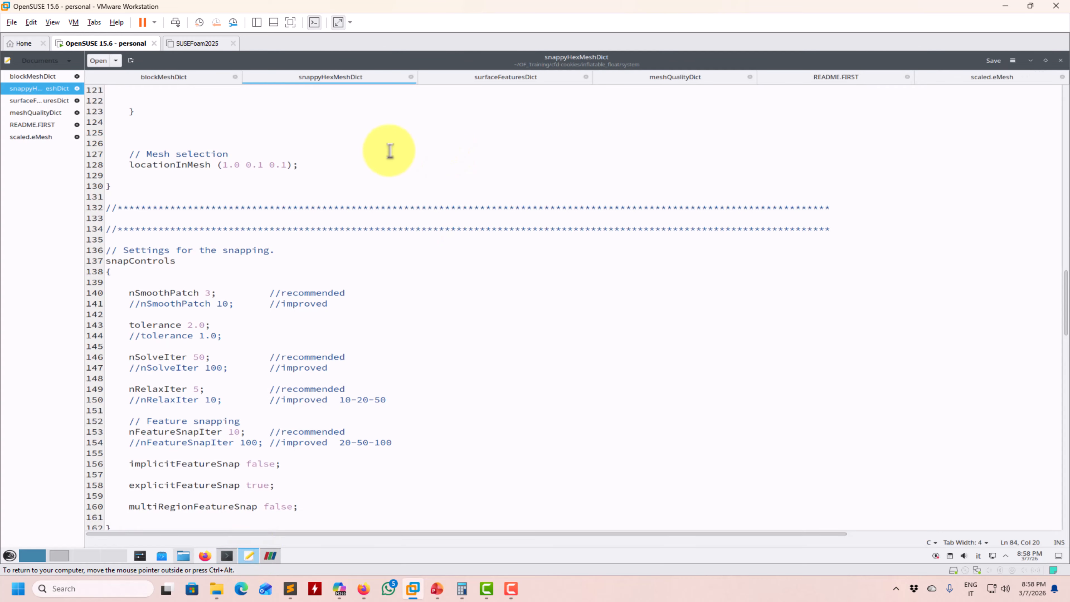
pyautogui.click(186, 77)
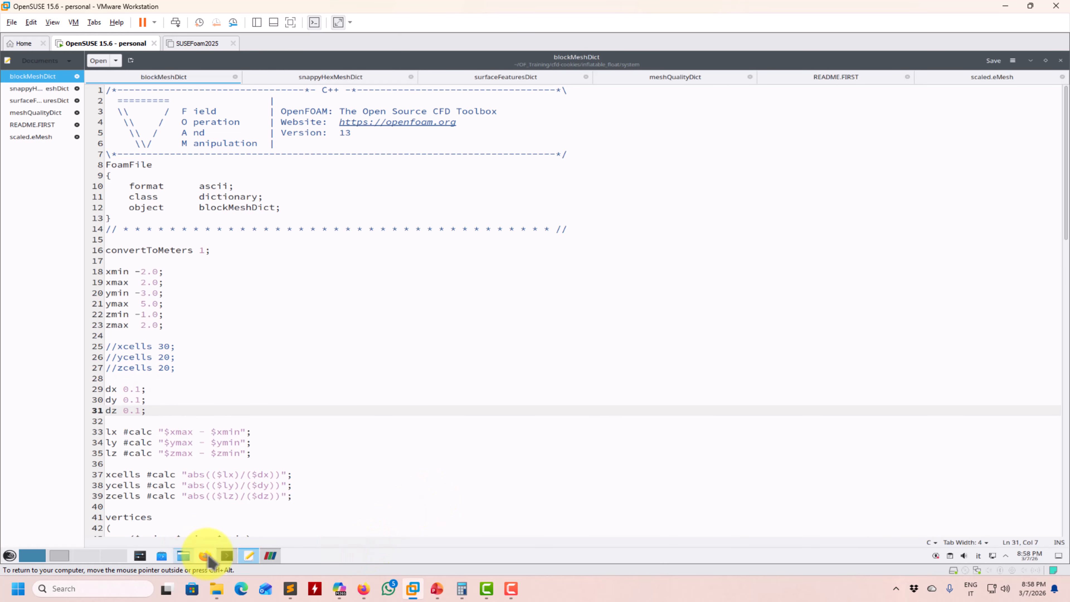
# Switch to ParaView, refresh the inflatable_float.foam case to load the new mesh, and examine the float's surface mesh around the head
pyautogui.click(270, 556)
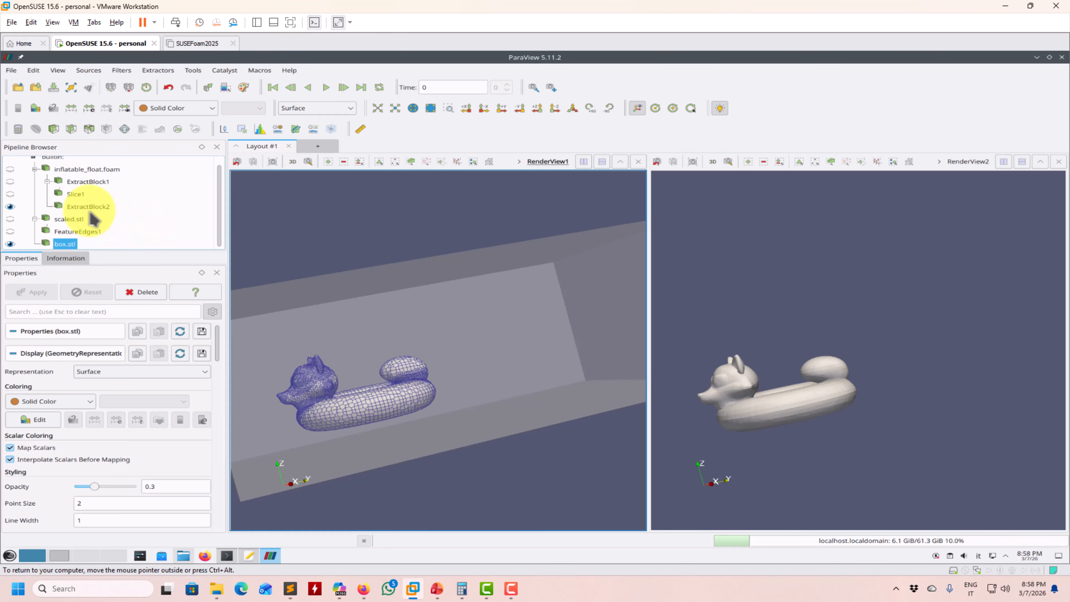
pyautogui.scroll(1, 68, 184)
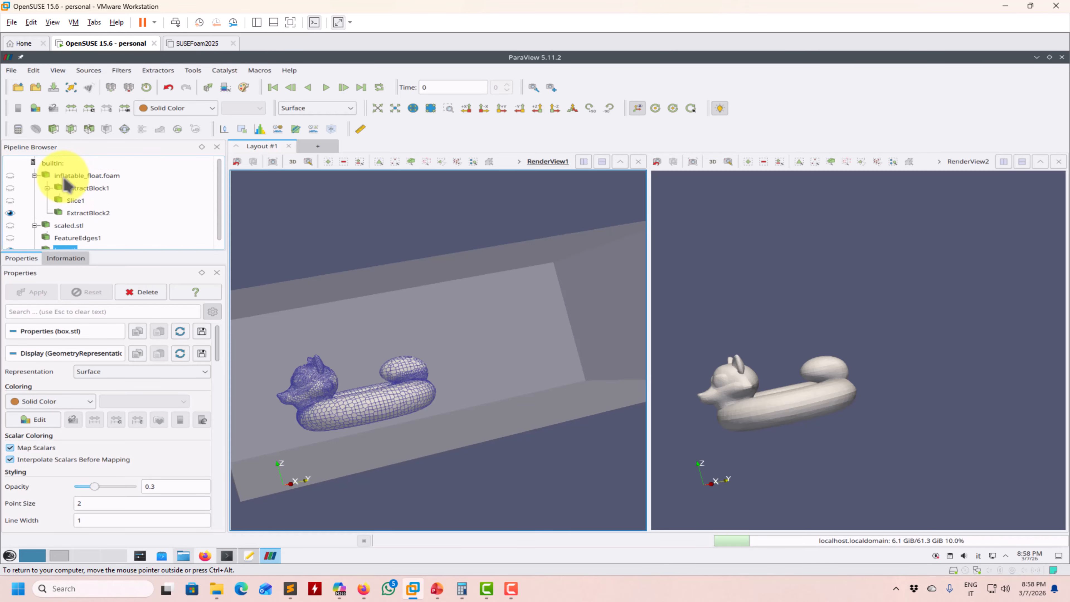
pyautogui.click(82, 176)
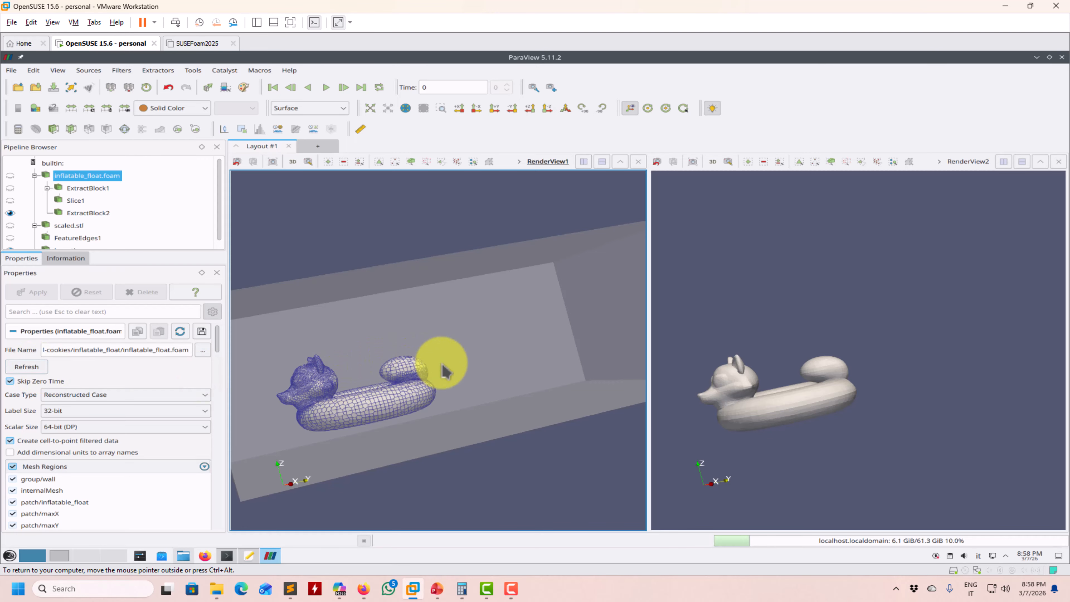
pyautogui.moveTo(464, 371); pyautogui.dragTo(209, 265)
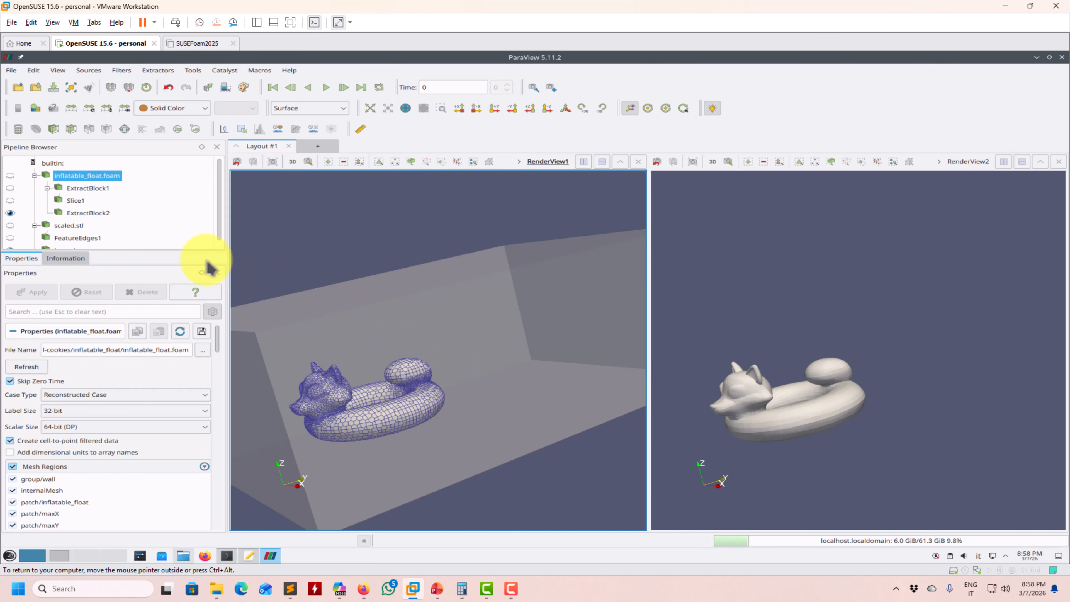
pyautogui.moveTo(387, 264); pyautogui.dragTo(478, 395)
pyautogui.scroll(6, 400, 411)
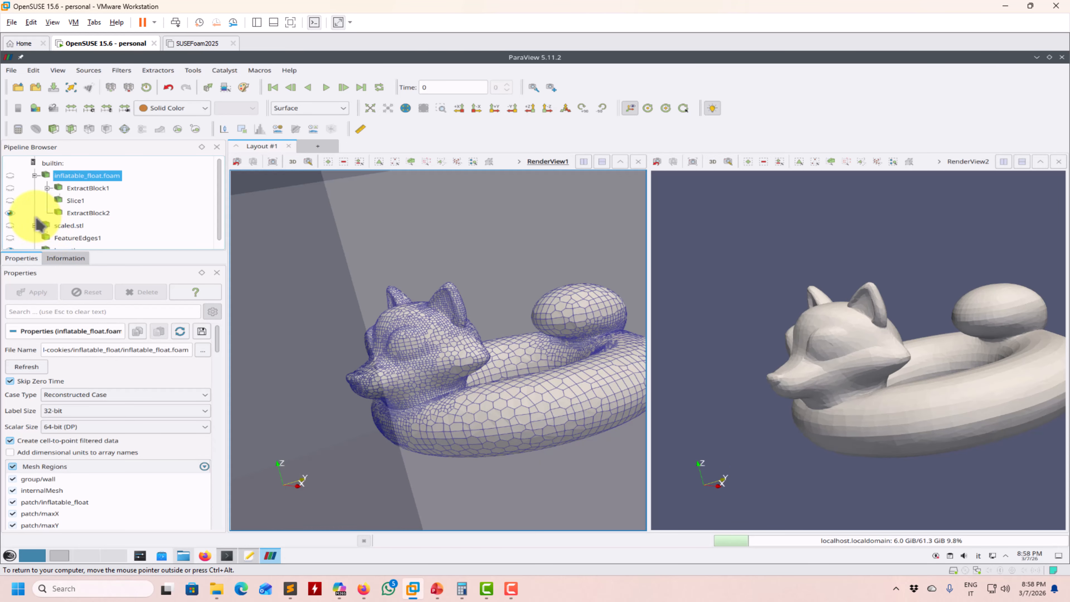
# Show Slice1 and examine the sliced volume mesh around the float and the surrounding refinement box
pyautogui.click(11, 201)
pyautogui.scroll(8, 347, 362)
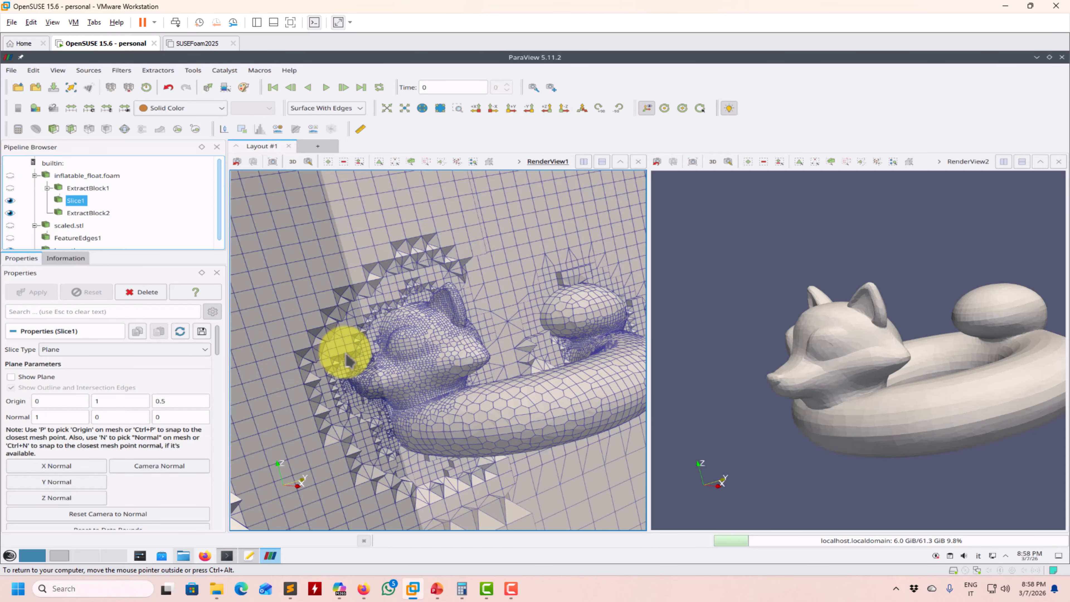
pyautogui.scroll(-10, 347, 361)
pyautogui.moveTo(411, 381); pyautogui.dragTo(461, 392)
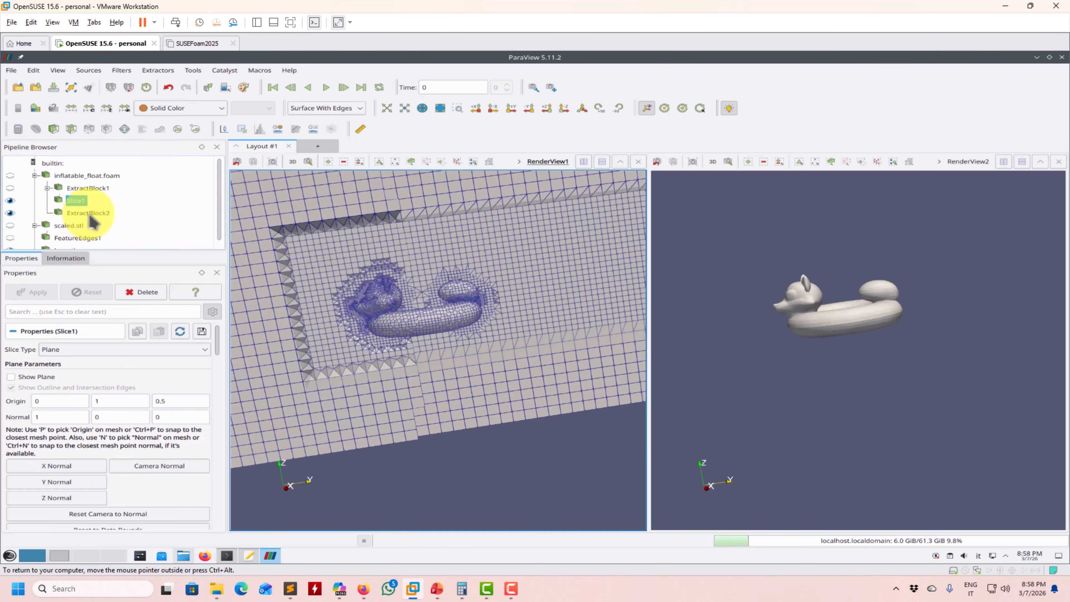
# Hide box.stl and examine the cell size transition along the edges of the refinement region in the slice
pyautogui.scroll(-2, 70, 228)
pyautogui.click(10, 244)
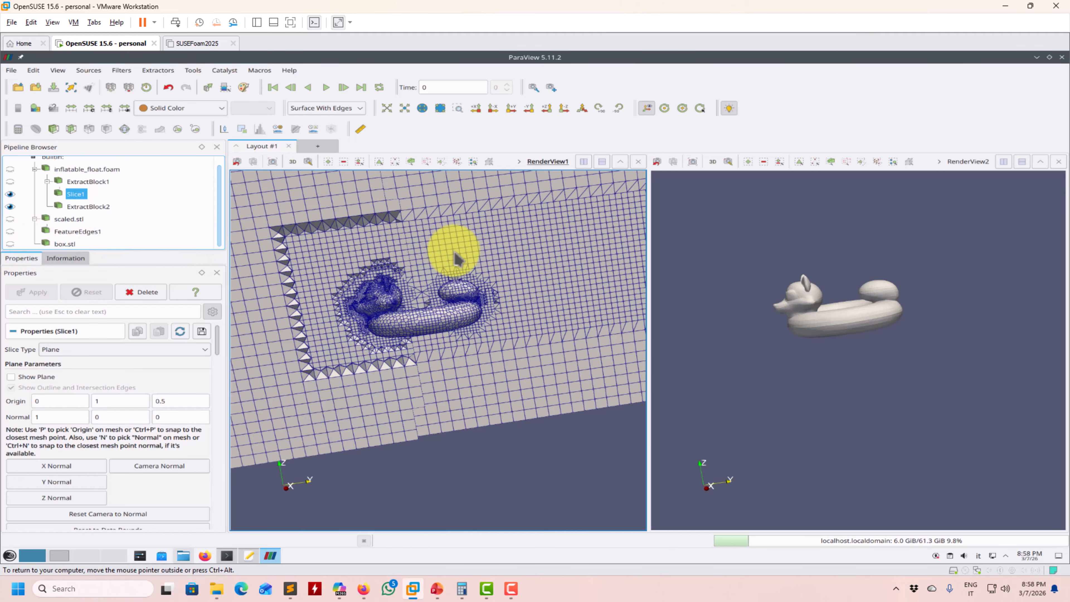
pyautogui.moveTo(454, 250); pyautogui.dragTo(427, 381)
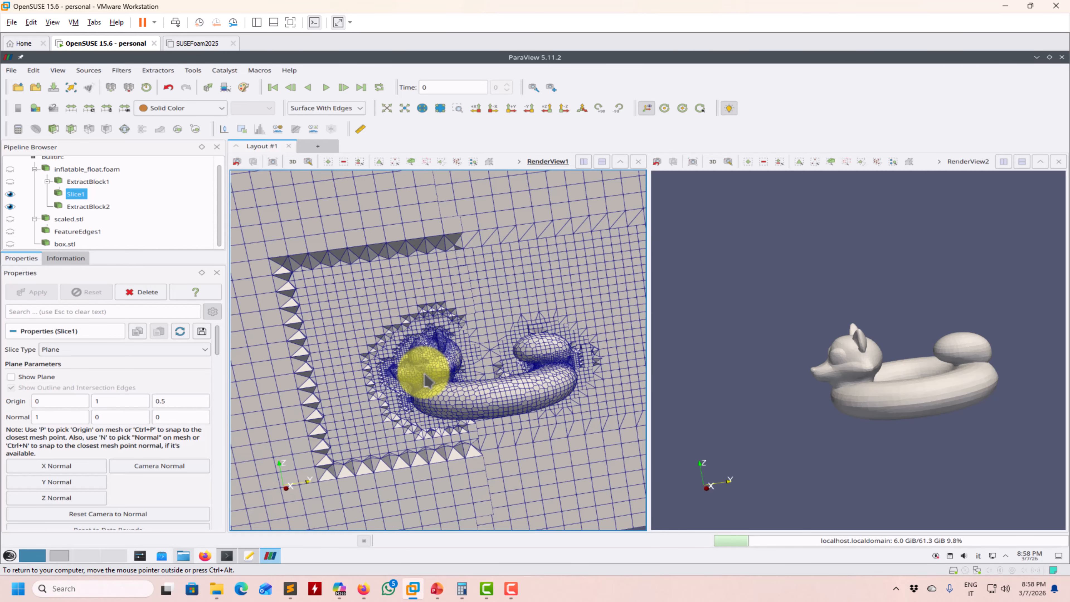
pyautogui.moveTo(466, 315); pyautogui.dragTo(392, 326)
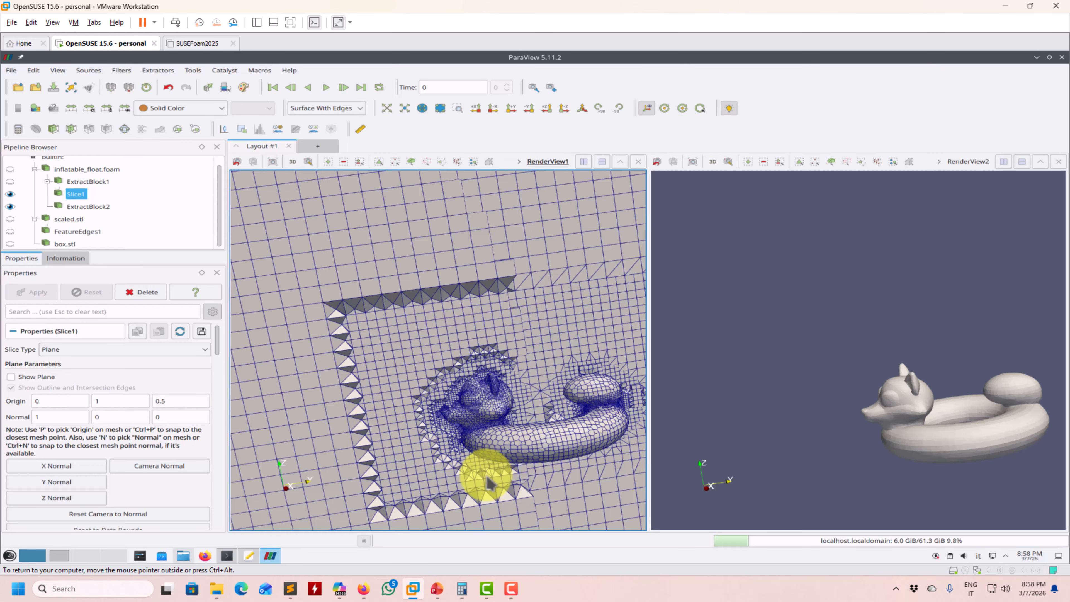
# Switch to the text editor and compare blockMeshDict's cell sizes with the snapControls, refinementSurfaces and box1 refinement settings in snappyHexMeshDict
pyautogui.click(252, 556)
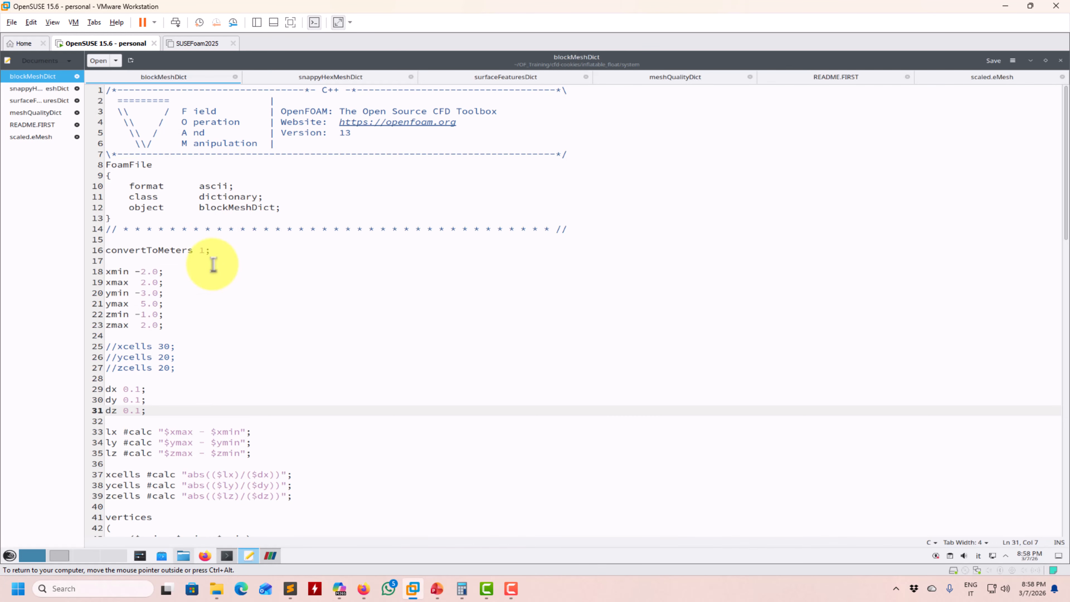
pyautogui.click(328, 78)
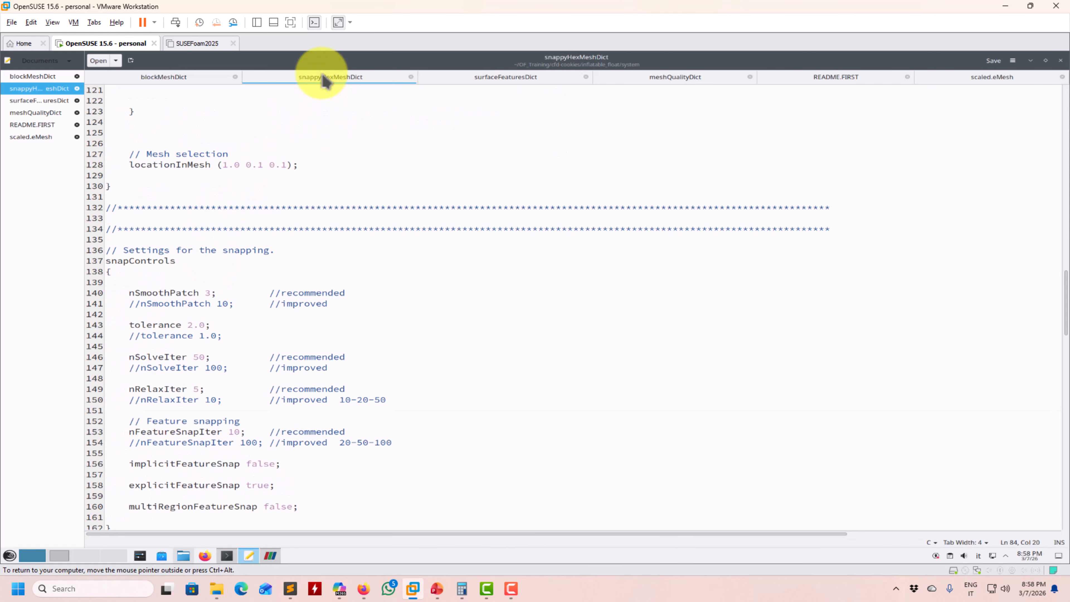
pyautogui.click(189, 83)
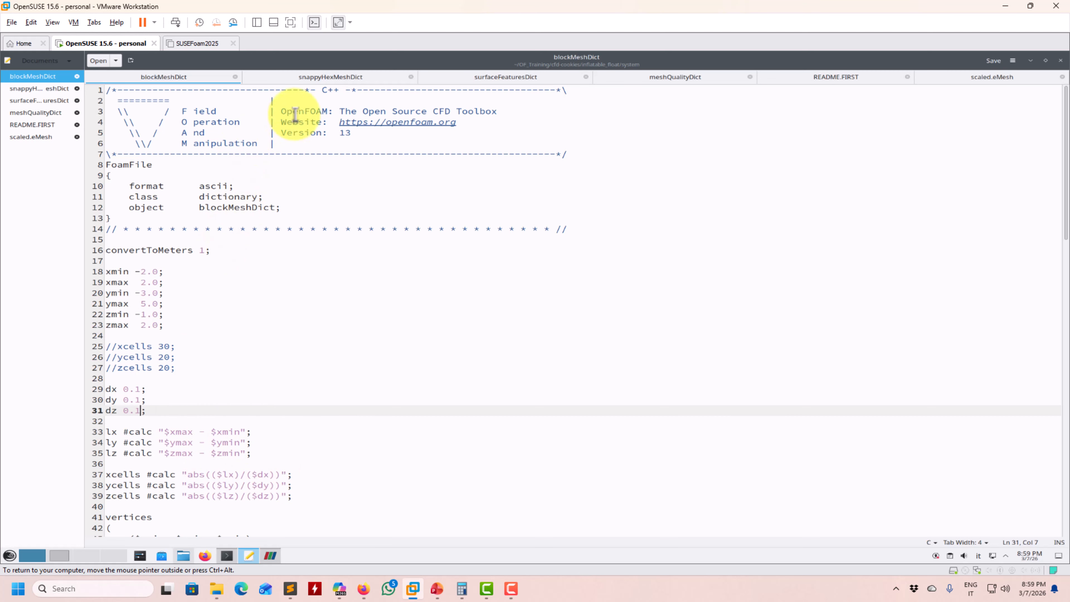
pyautogui.click(312, 78)
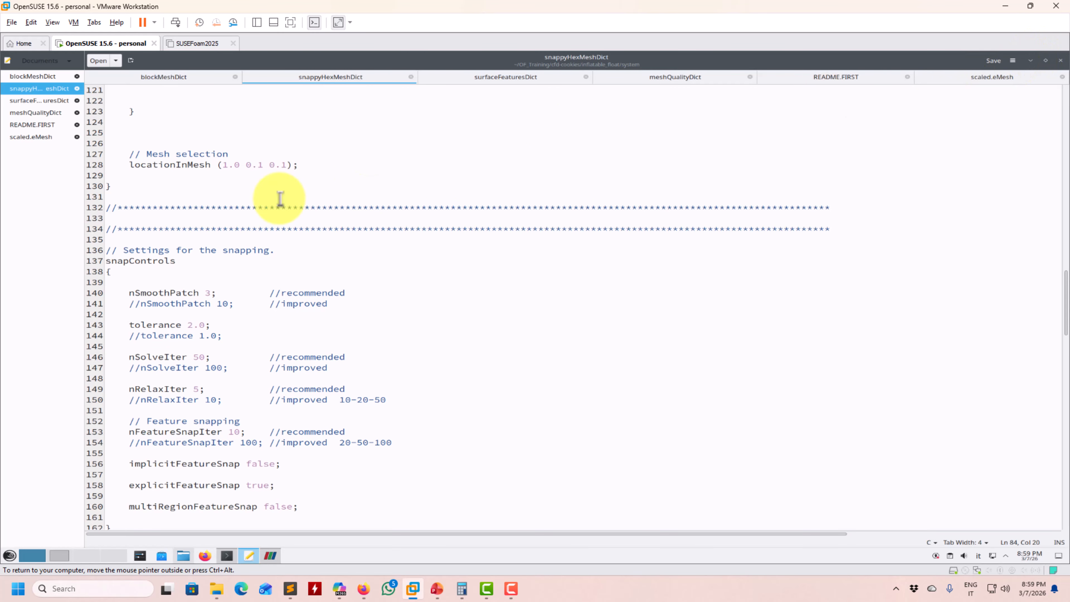
pyautogui.scroll(-10, 218, 213)
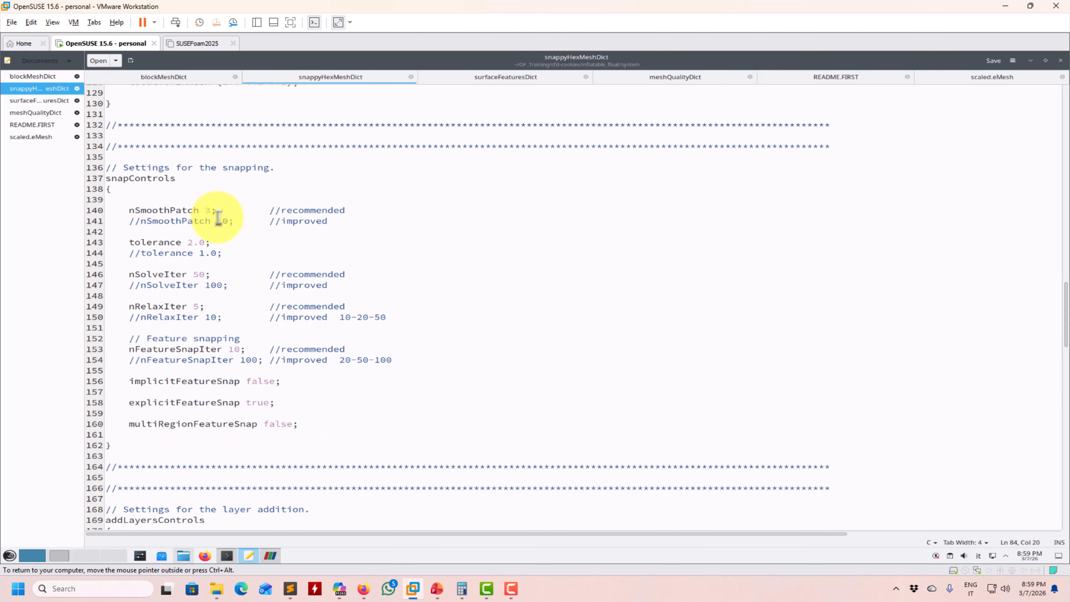
pyautogui.scroll(15, 217, 217)
pyautogui.scroll(3, 218, 223)
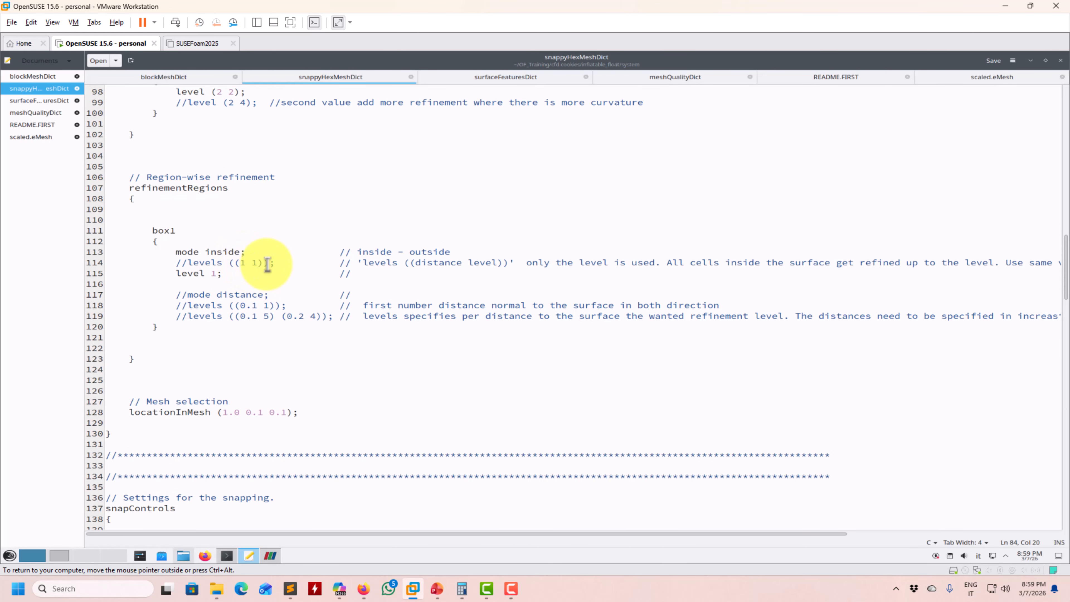
pyautogui.scroll(4, 296, 162)
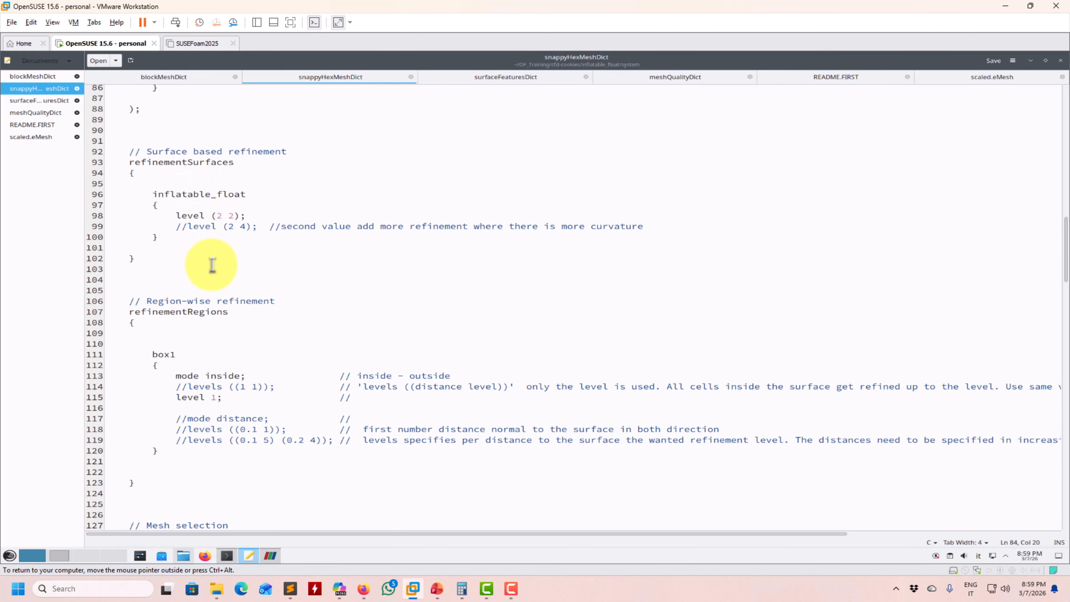
pyautogui.click(191, 79)
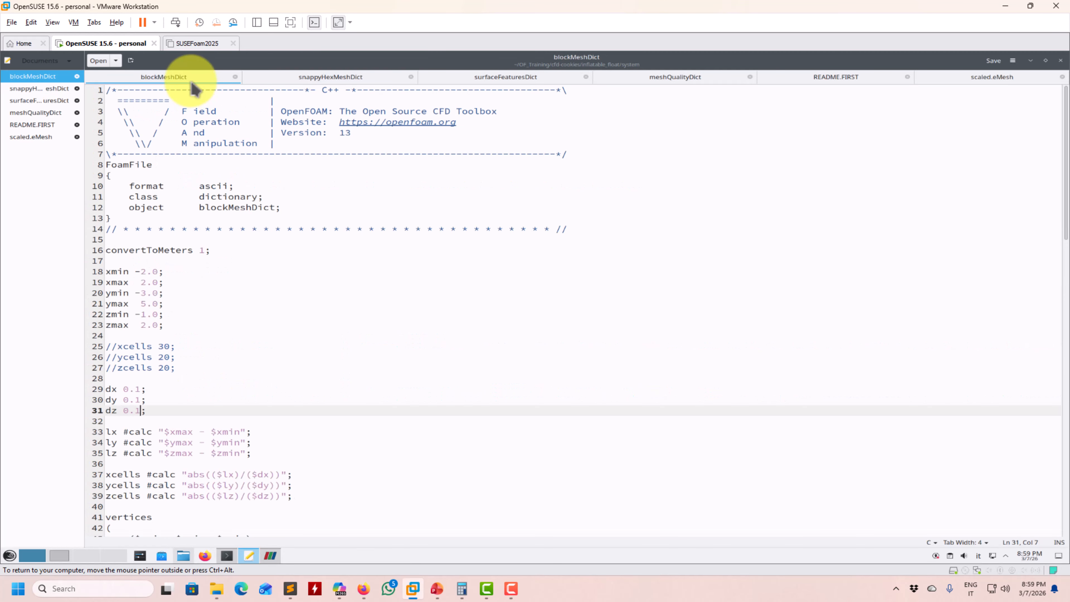
# Return to ParaView and examine the slice from the coarse background cells through the box region to the float's surface mesh
pyautogui.click(270, 556)
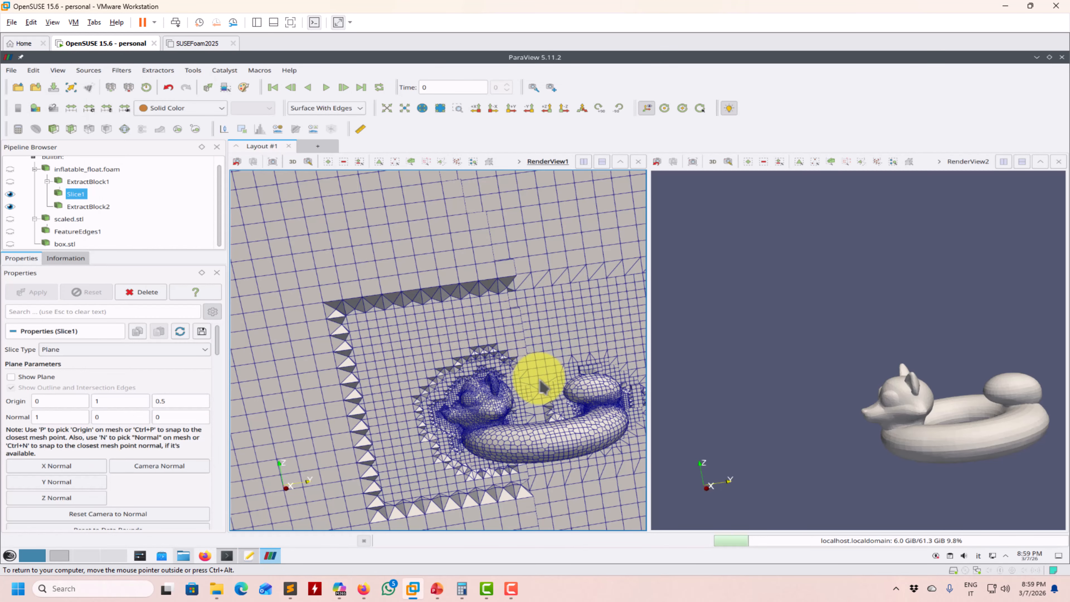
pyautogui.scroll(3, 535, 440)
pyautogui.scroll(-5, 538, 430)
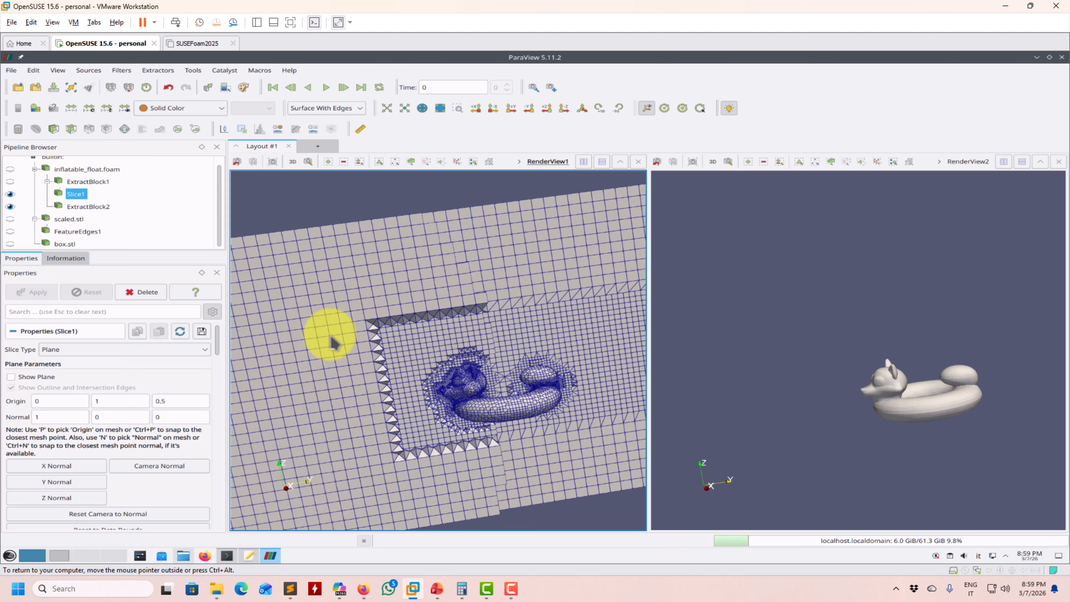
pyautogui.scroll(4, 457, 375)
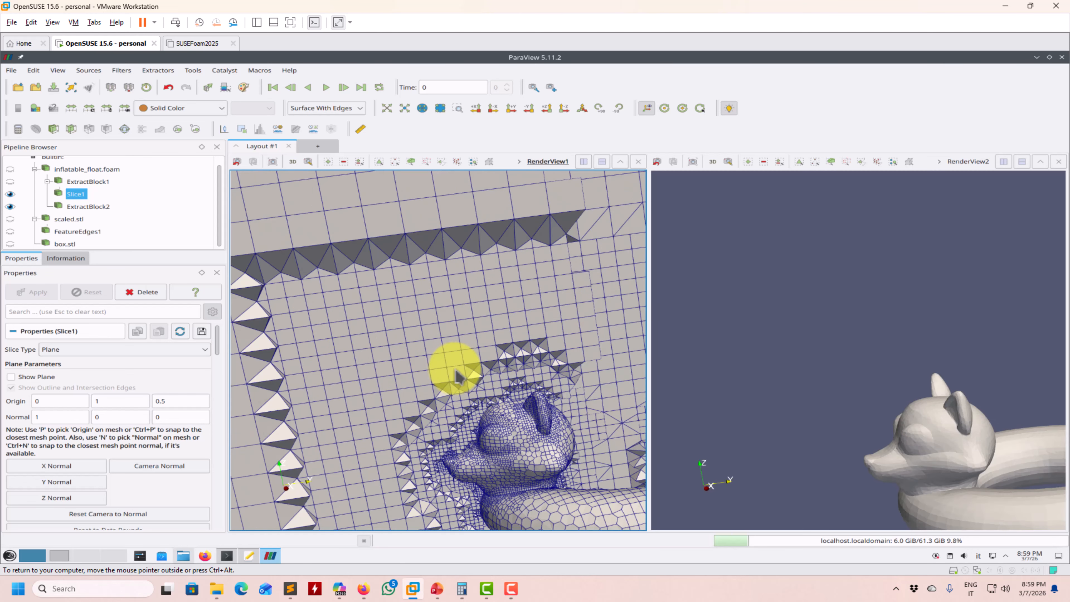
pyautogui.moveTo(466, 382); pyautogui.dragTo(339, 311, button='middle')
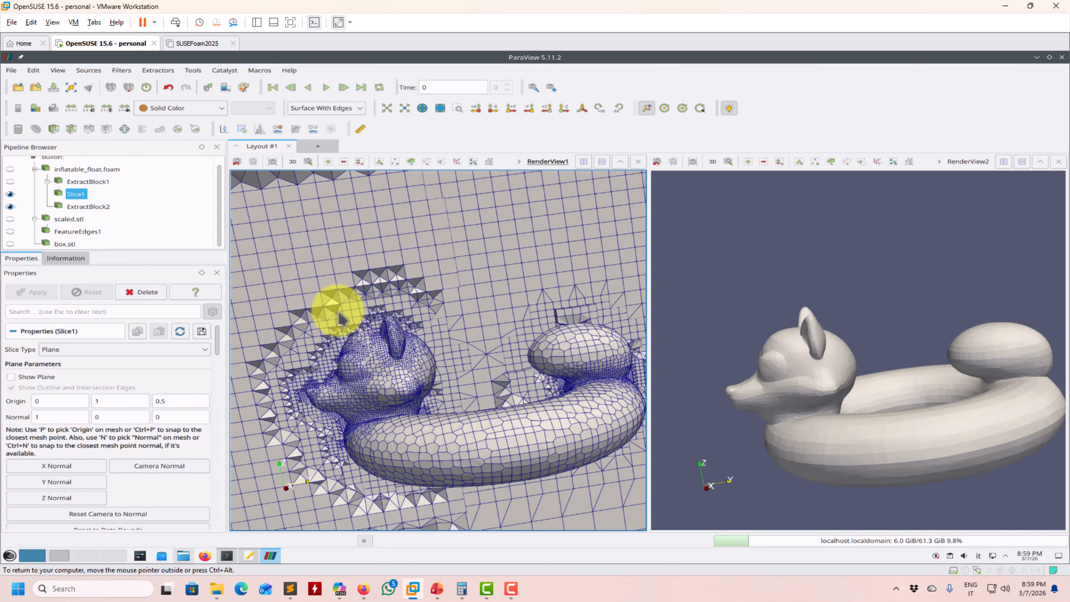
# Examine the mesh around the float's head and ring, and the refined box region within the full slice
pyautogui.moveTo(425, 359); pyautogui.dragTo(391, 331, button='middle')
pyautogui.scroll(-6, 444, 349)
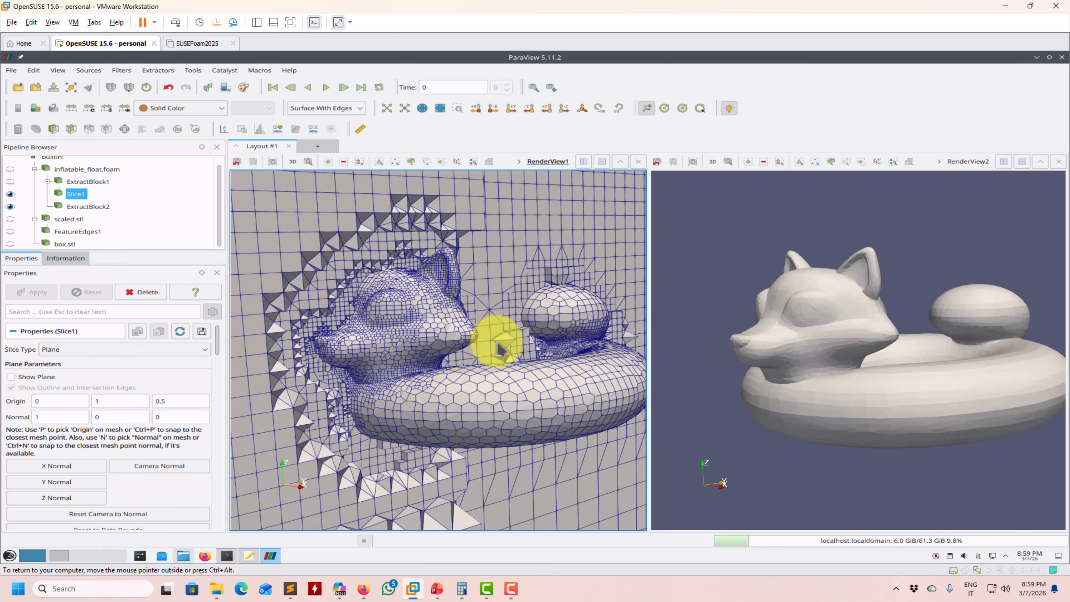
pyautogui.scroll(-4, 411, 392)
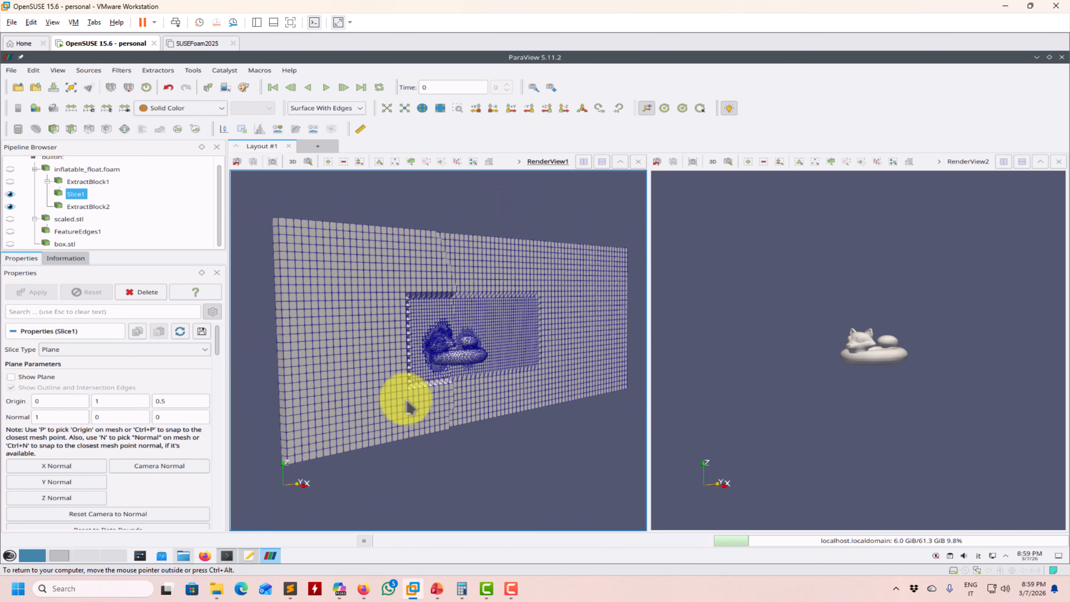
pyautogui.moveTo(413, 384)
pyautogui.mouseDown()
pyautogui.moveTo(485, 390)
pyautogui.moveTo(433, 398)
pyautogui.moveTo(411, 382)
pyautogui.mouseUp()
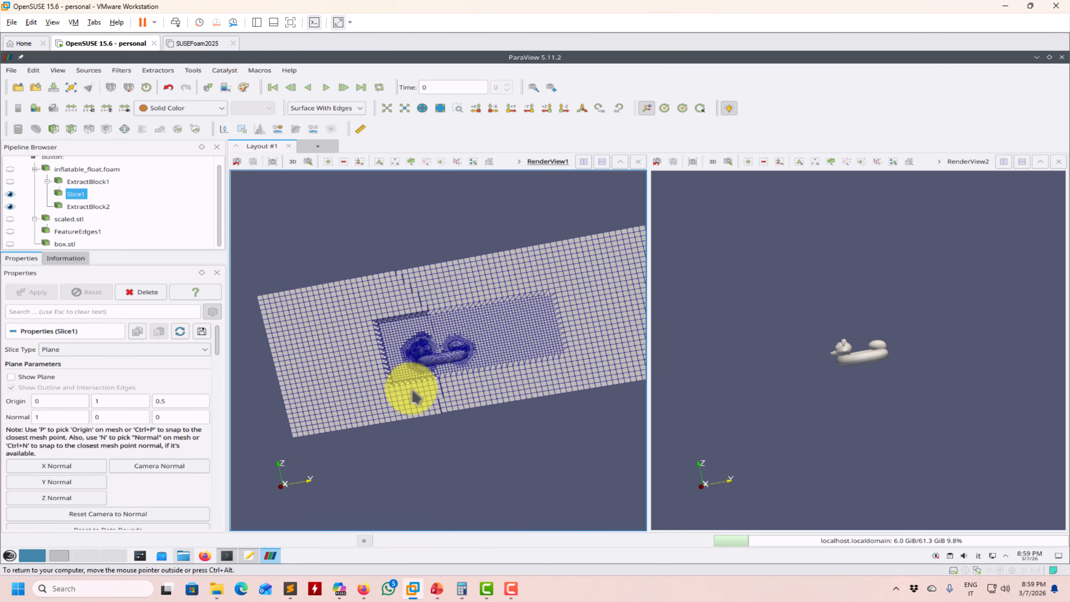
pyautogui.moveTo(461, 339); pyautogui.dragTo(449, 401)
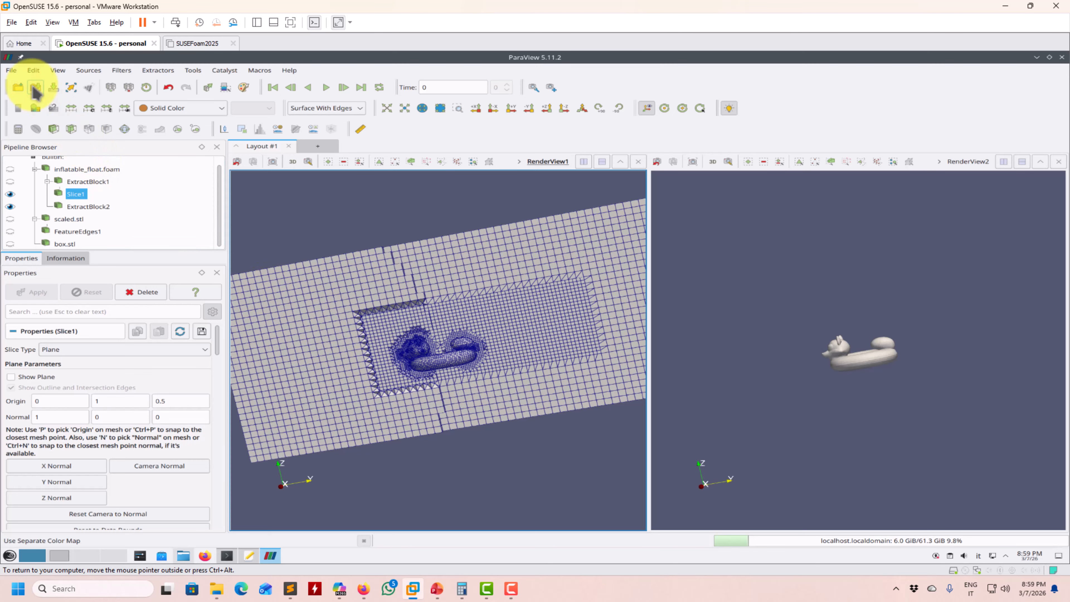
# Save the current visualization state as a ParaView state file named state2 in the inflatable_float case folder
pyautogui.click(12, 71)
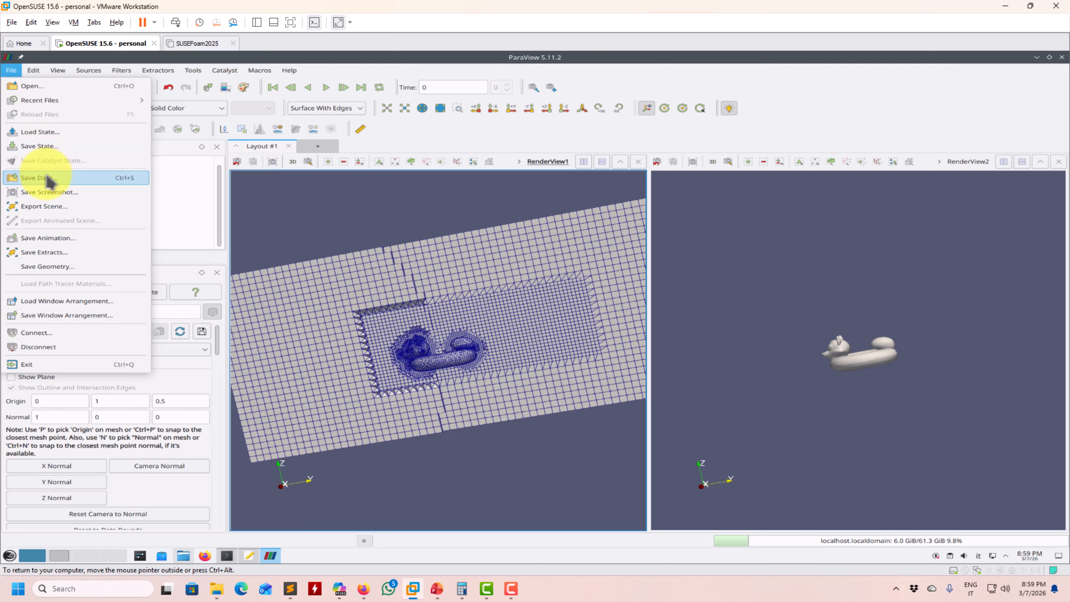
pyautogui.click(42, 146)
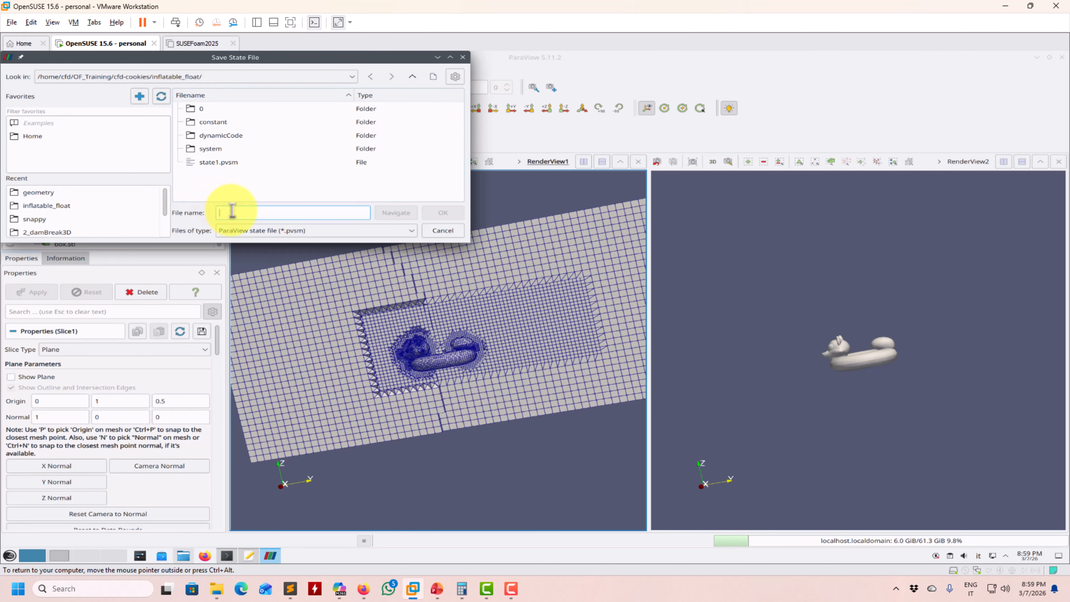
pyautogui.write('state2')
pyautogui.press('Return')
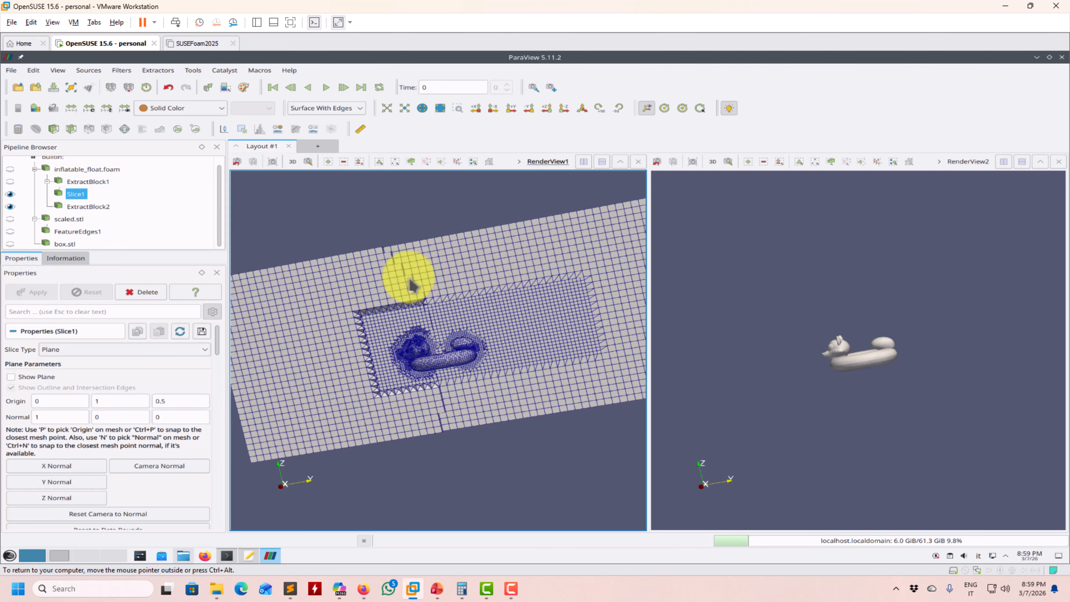